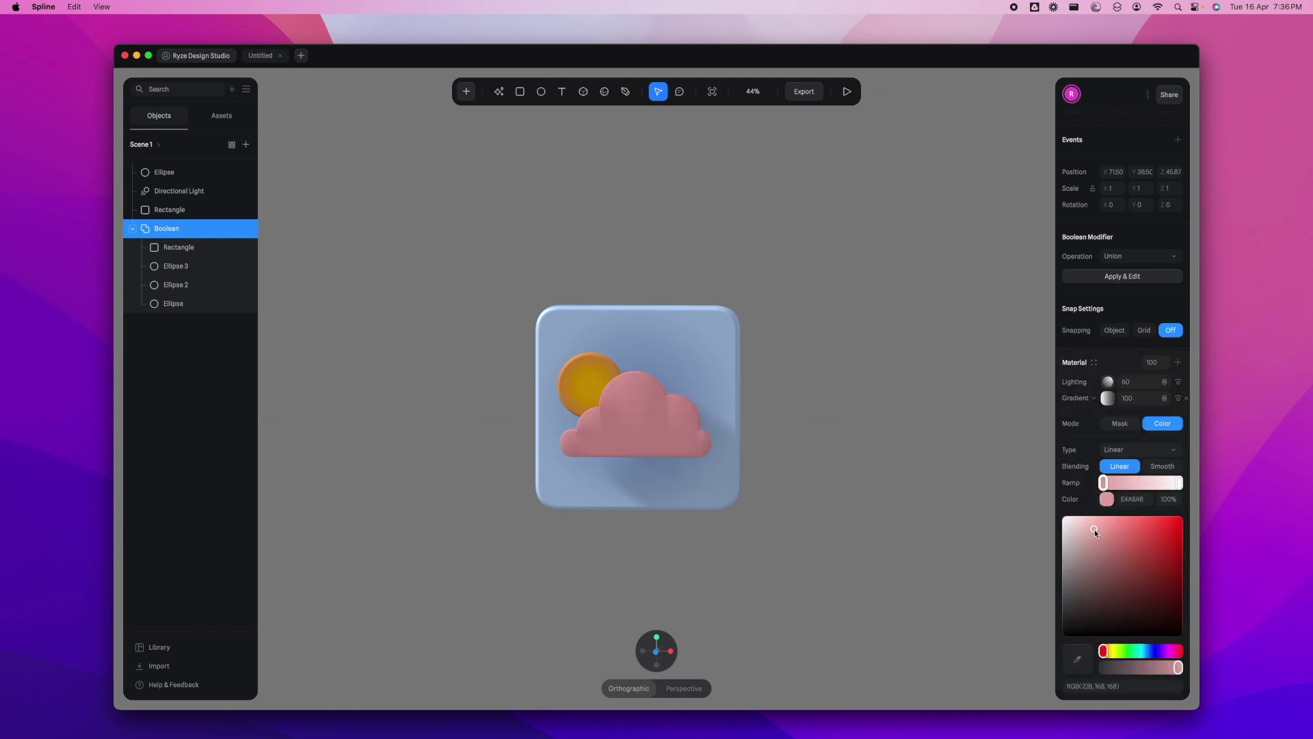
Set the cloud's linear gradient blending to Smooth and adjust the gradient ramp colours
click(1180, 482)
click(1163, 466)
click(1120, 531)
click(1099, 482)
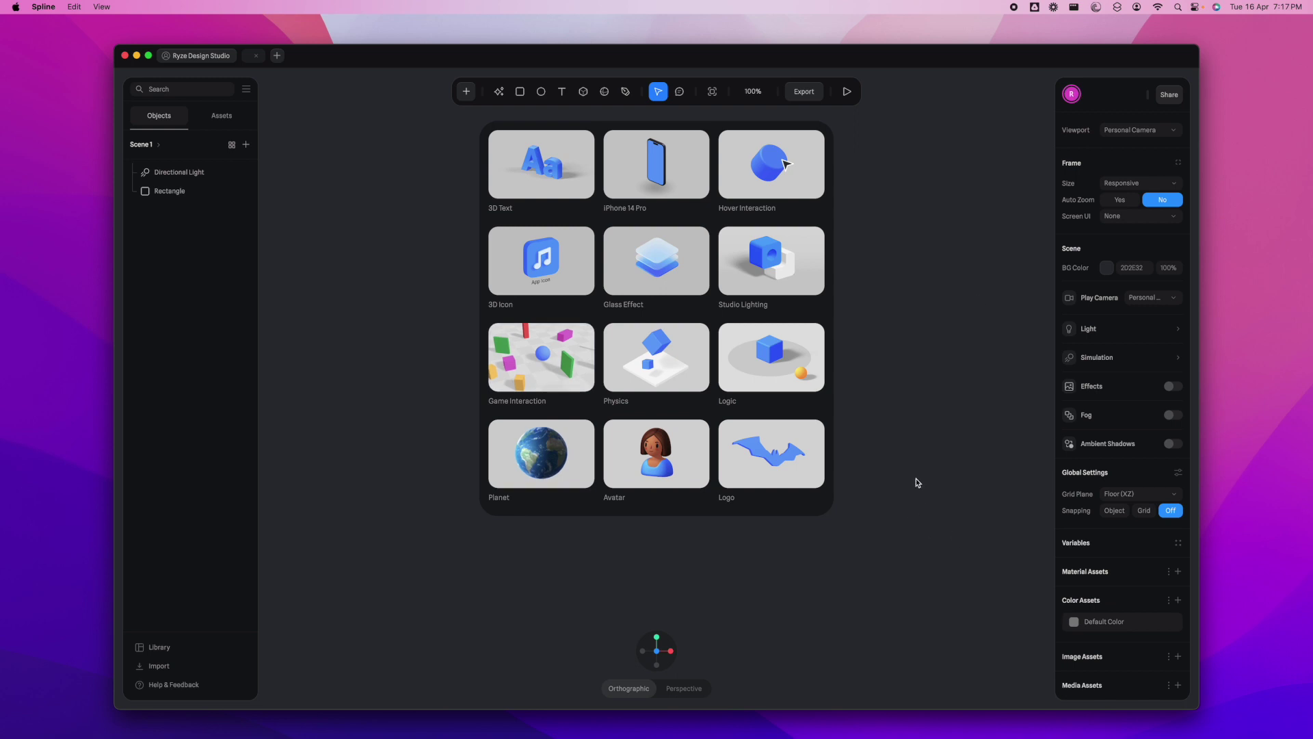
Dismiss the starter templates and delete the default rectangle and directional light from the scene
click(916, 482)
click(621, 428)
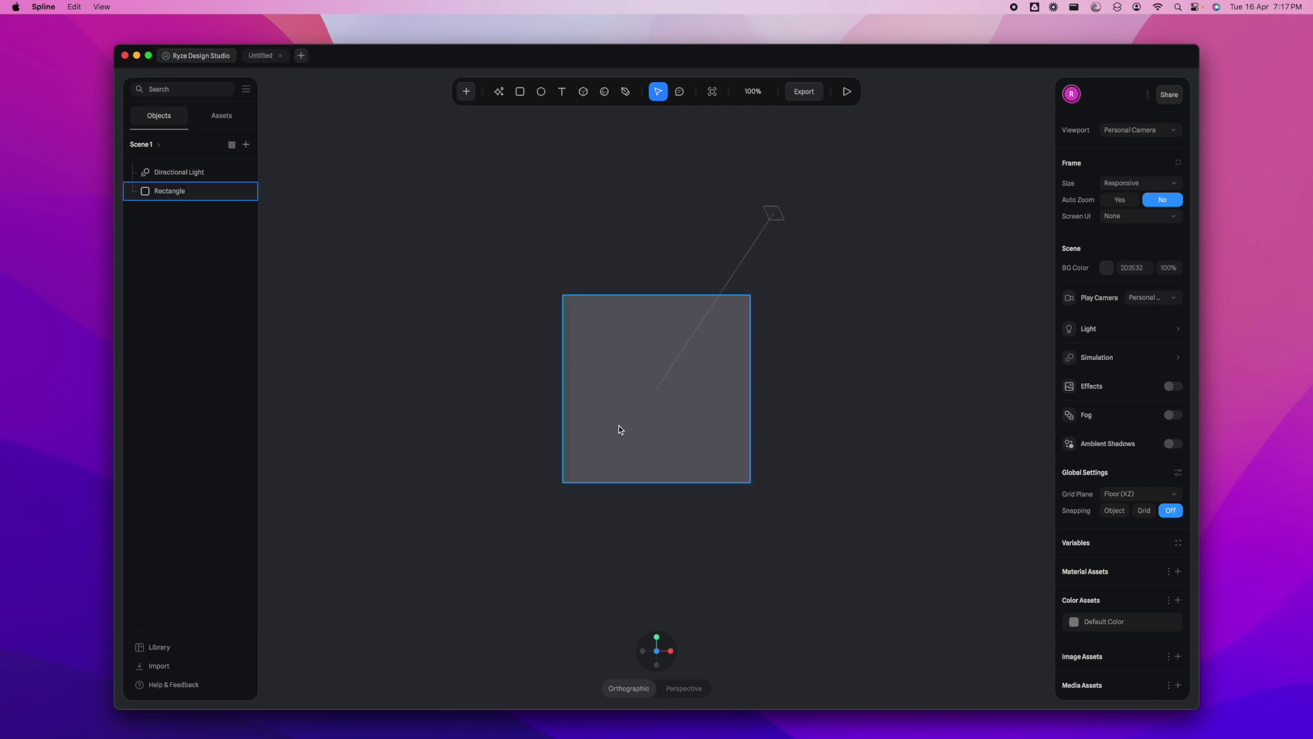
click(620, 428)
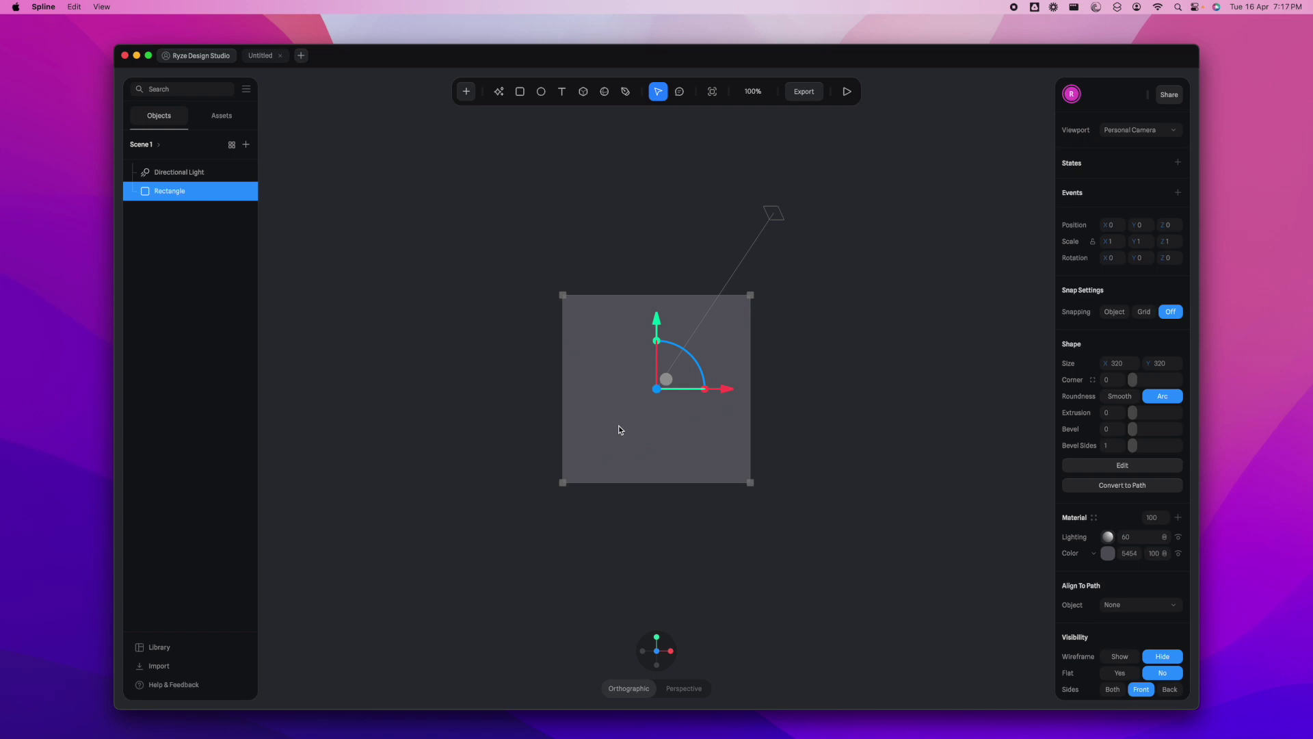
key(Delete)
click(773, 219)
click(769, 226)
click(772, 218)
key(Delete)
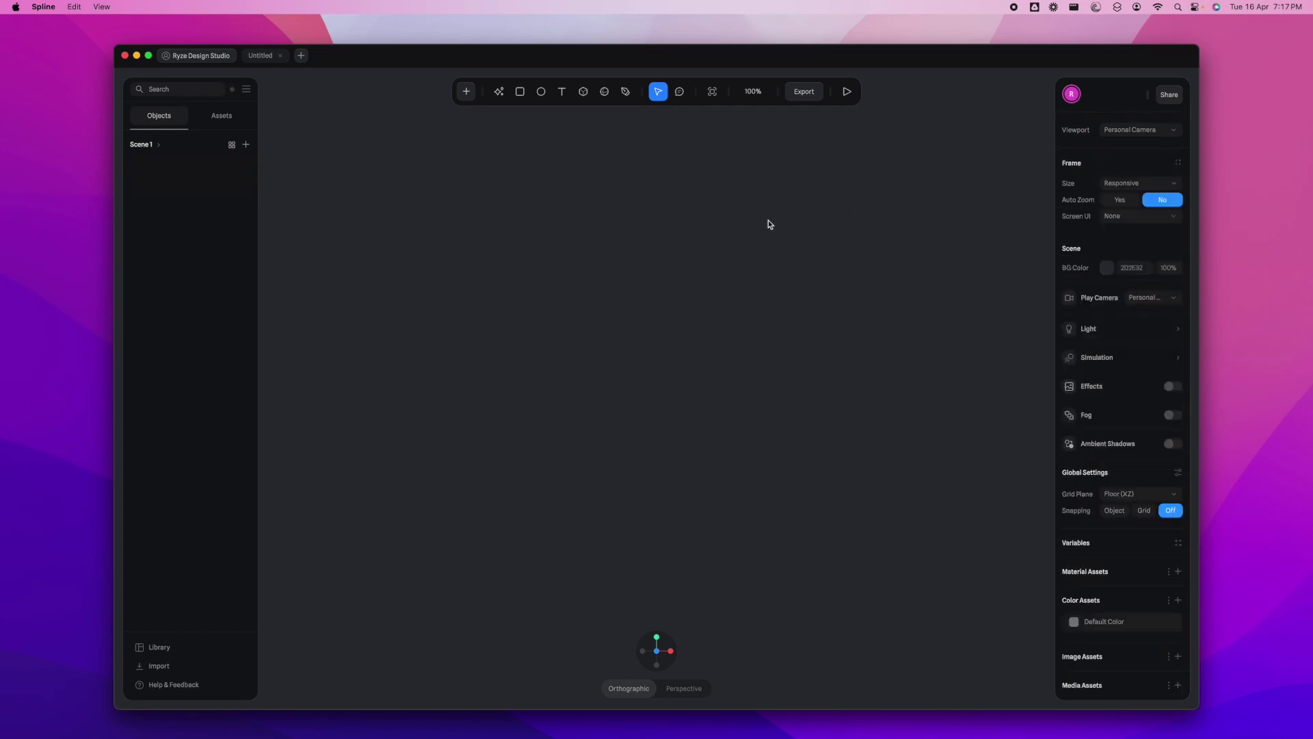
Change the scene's background colour to the local Default Color asset
click(1105, 268)
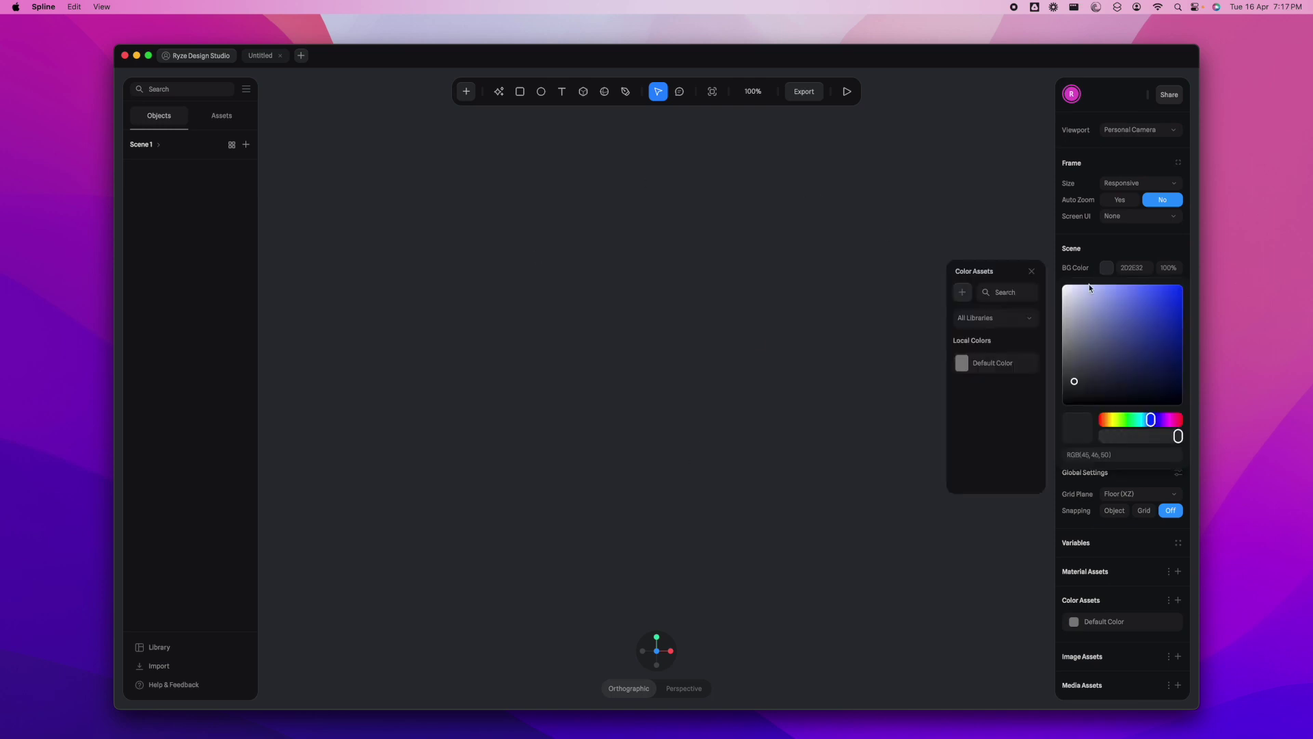
click(965, 362)
click(788, 386)
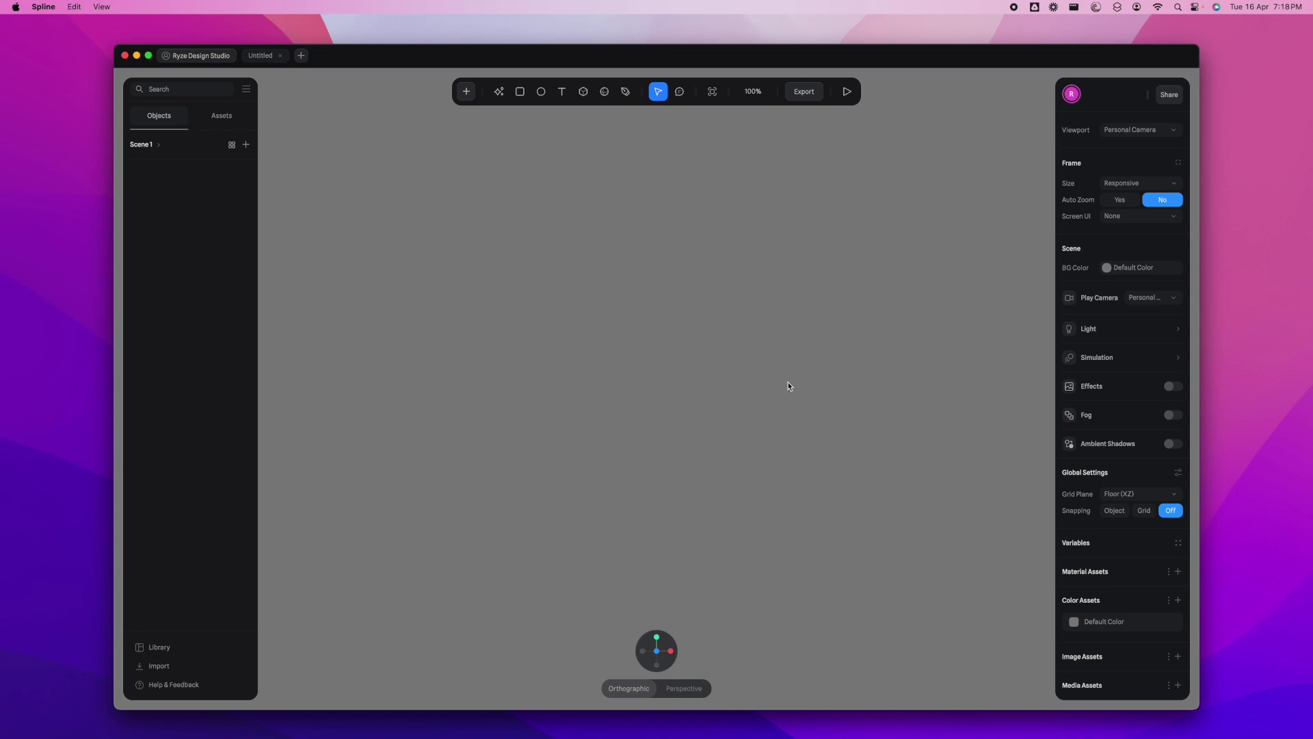
Draw a circle about 271 by 271 slightly above the centre of the scene
click(541, 93)
drag(609, 253, 754, 411)
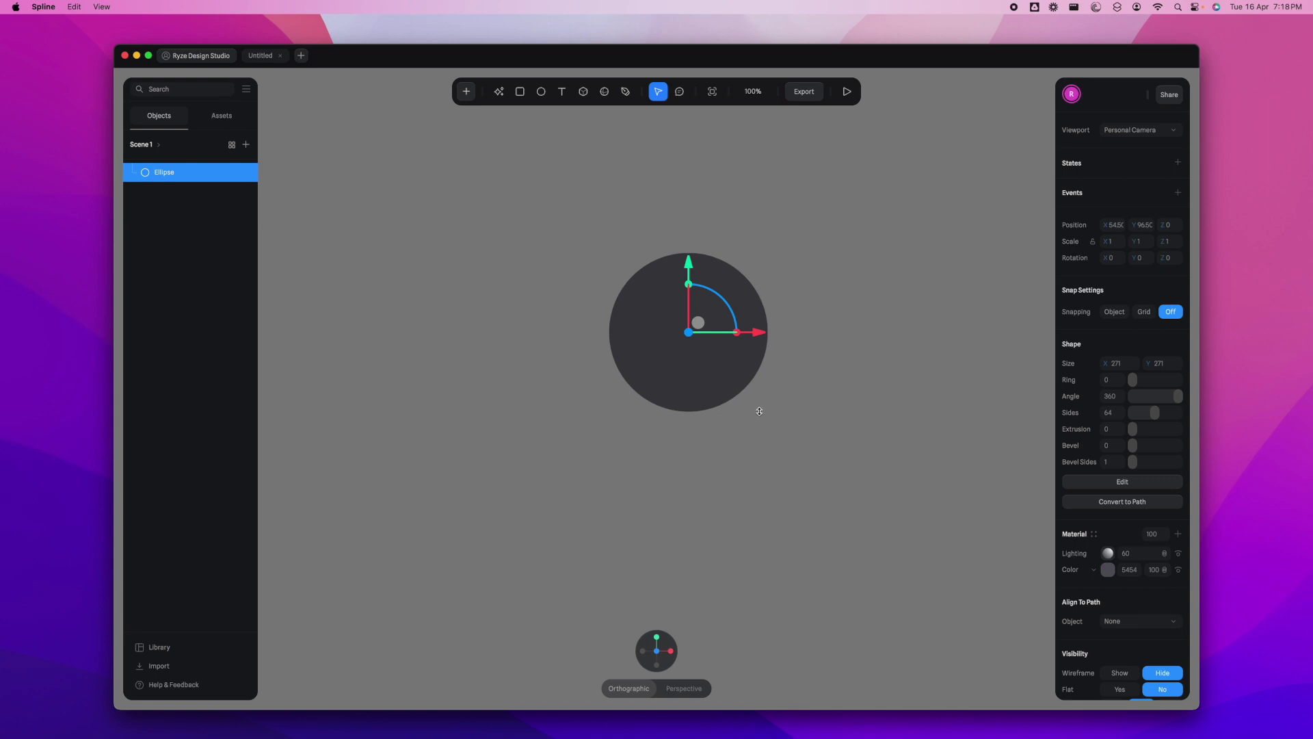
click(790, 412)
click(701, 379)
Set the circle's extrusion to 100
drag(808, 395, 884, 412)
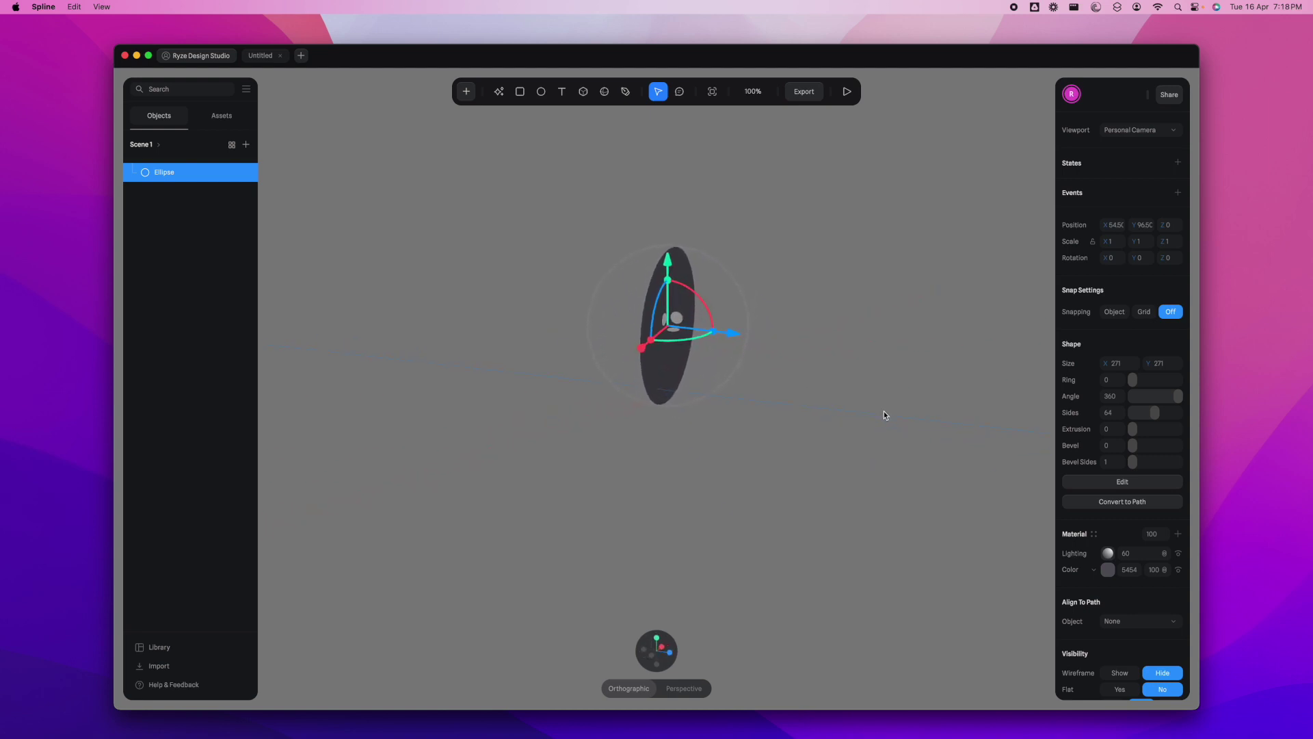
drag(1133, 429, 1143, 431)
click(1111, 436)
text(100)
key(Return)
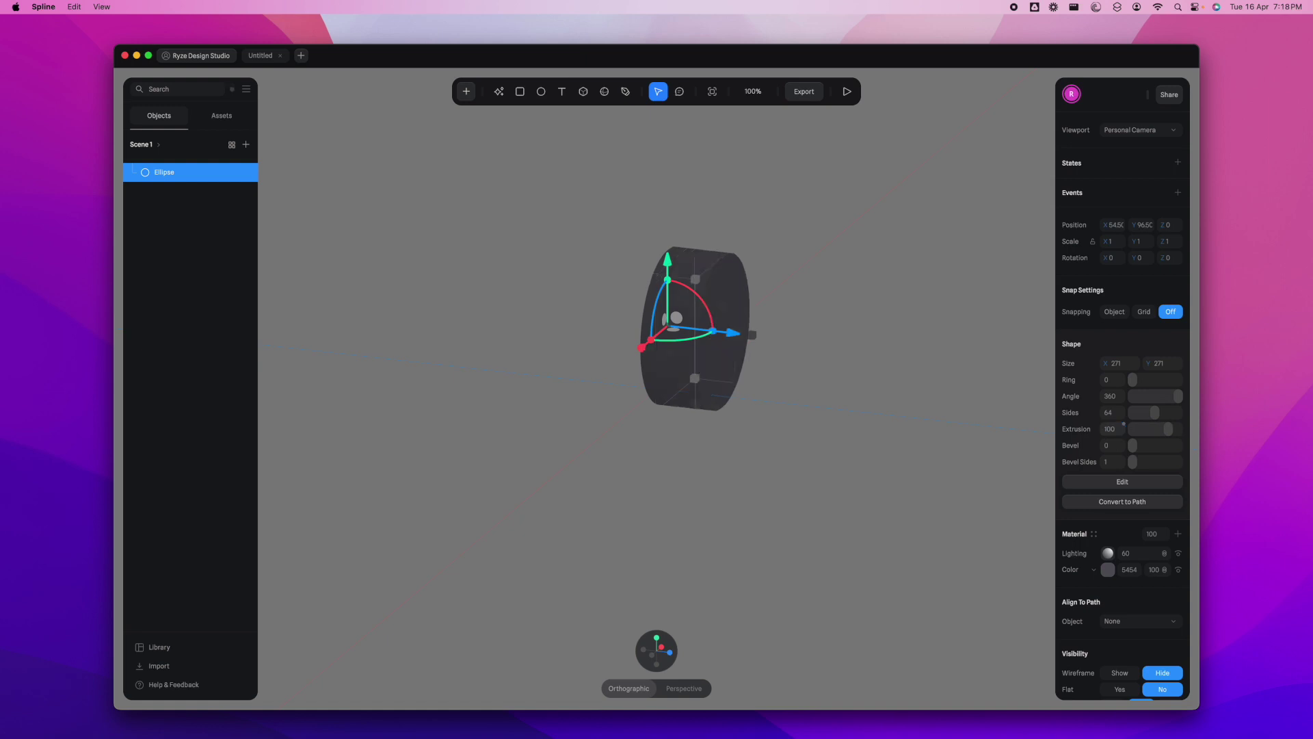
Set the circle's extrusion to 70
click(1116, 431)
text(6)
key(Return)
click(655, 585)
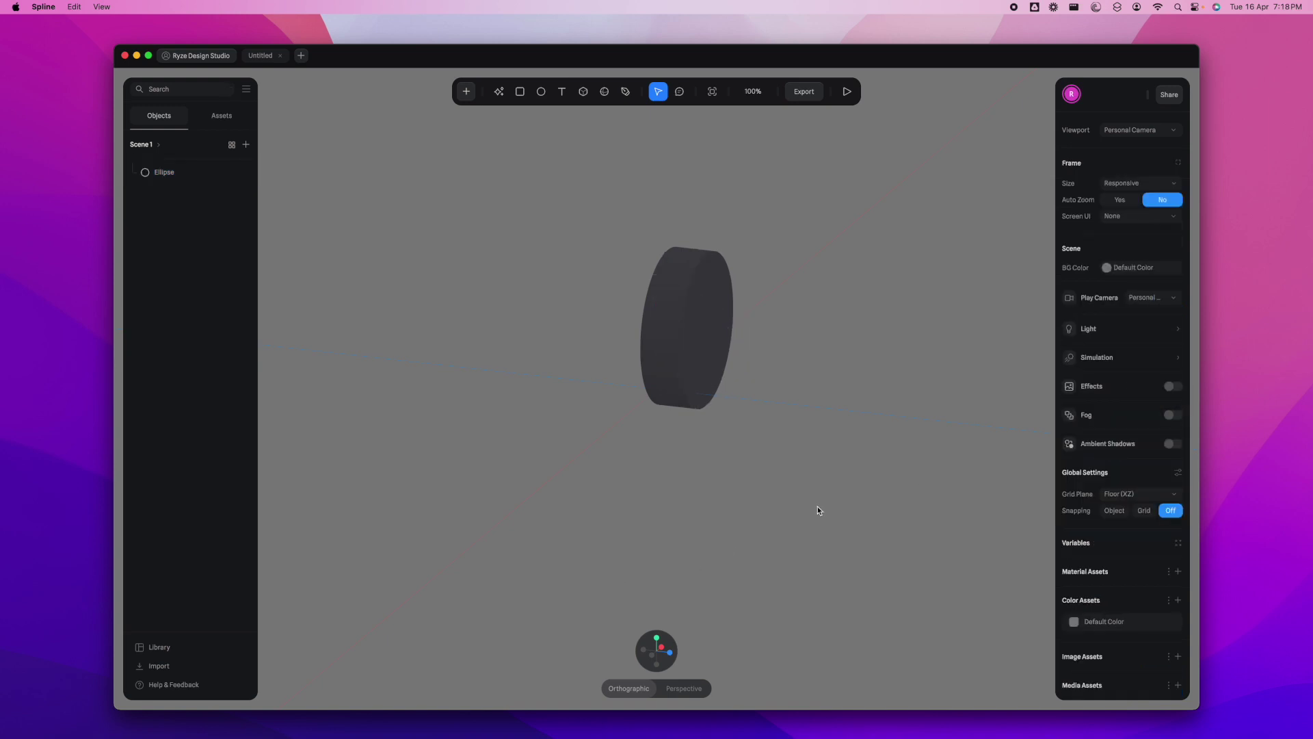
From the front view, duplicate the extruded circle, place the copy at its lower right and shrink it to about 216 in diameter
click(661, 648)
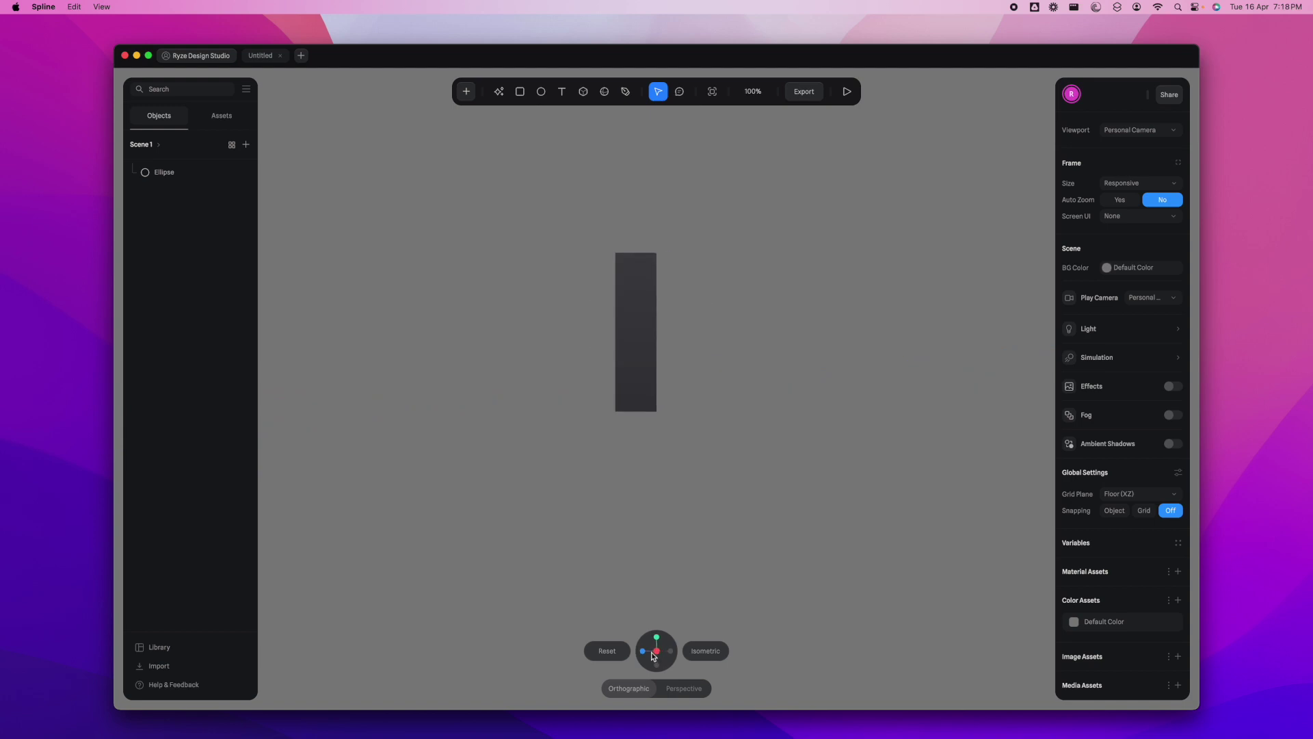
click(643, 650)
click(725, 371)
key(super+d)
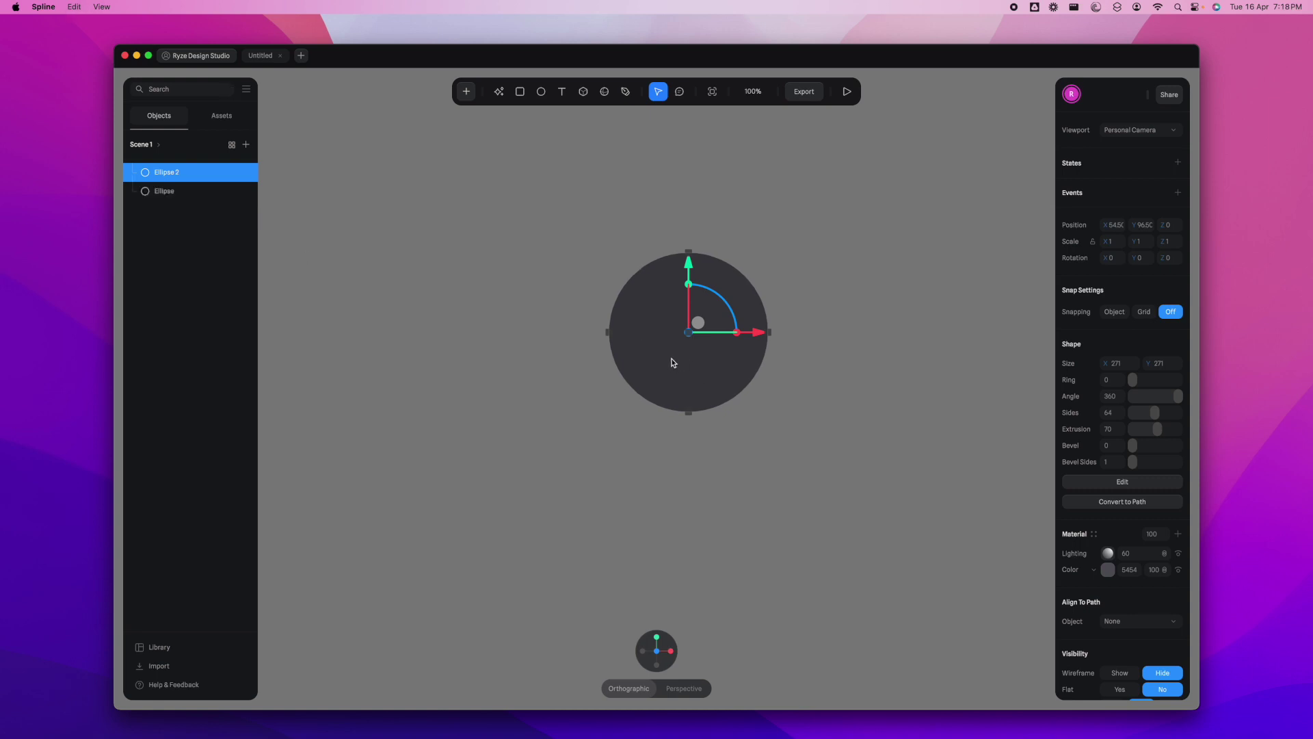
drag(676, 364, 749, 388)
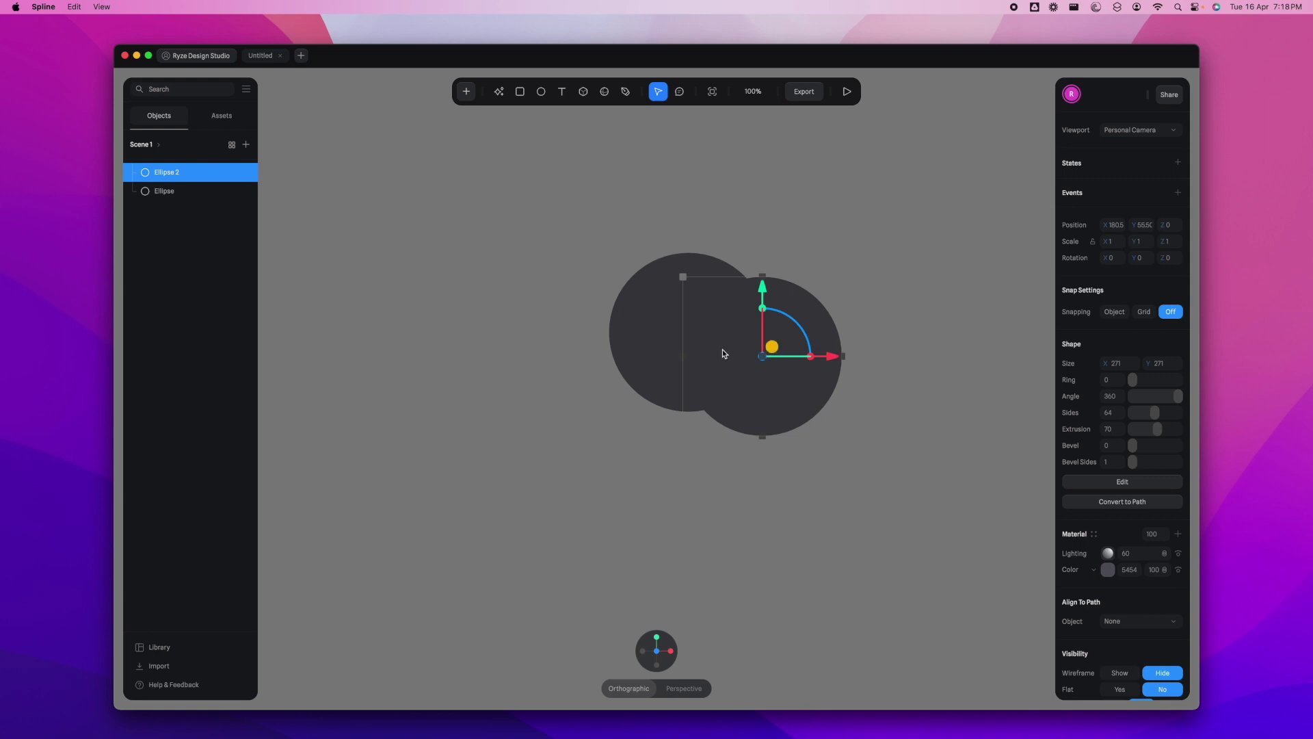
drag(683, 276, 738, 339)
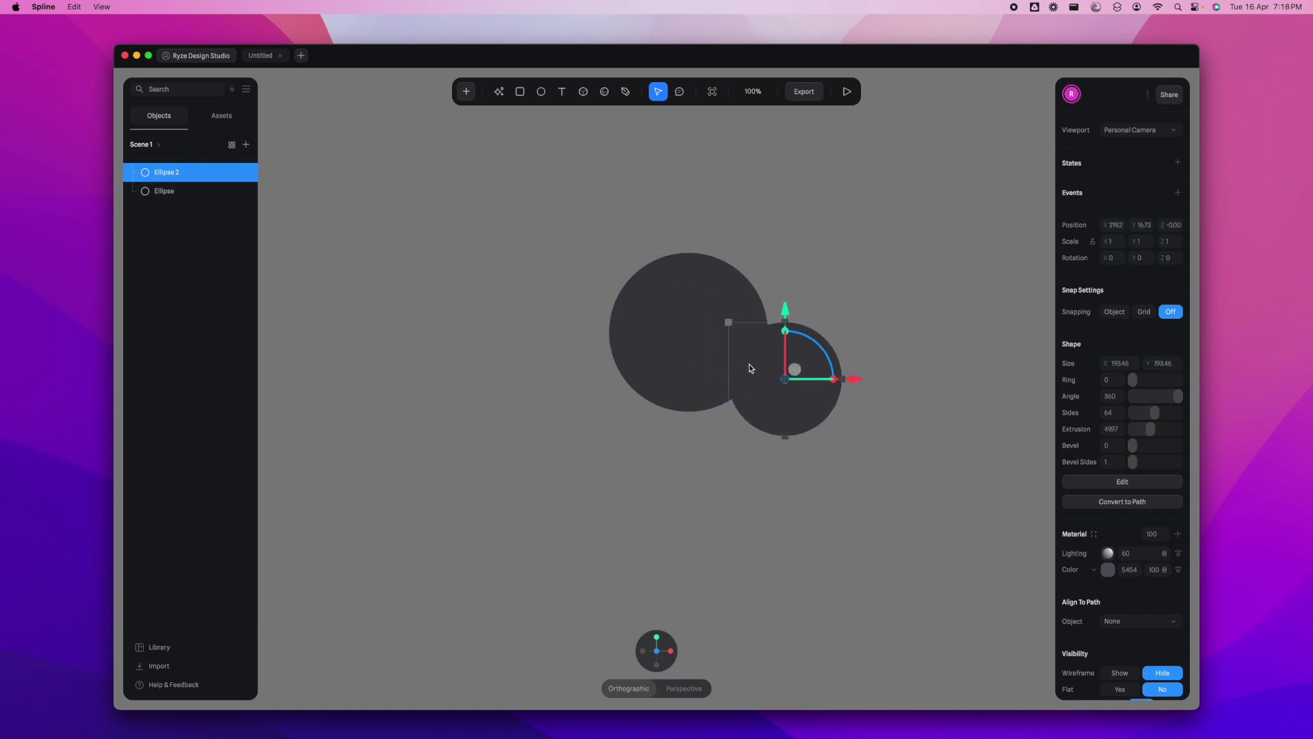
mouse_move(769, 399)
mouse_down()
mouse_move(759, 375)
mouse_move(760, 393)
mouse_up()
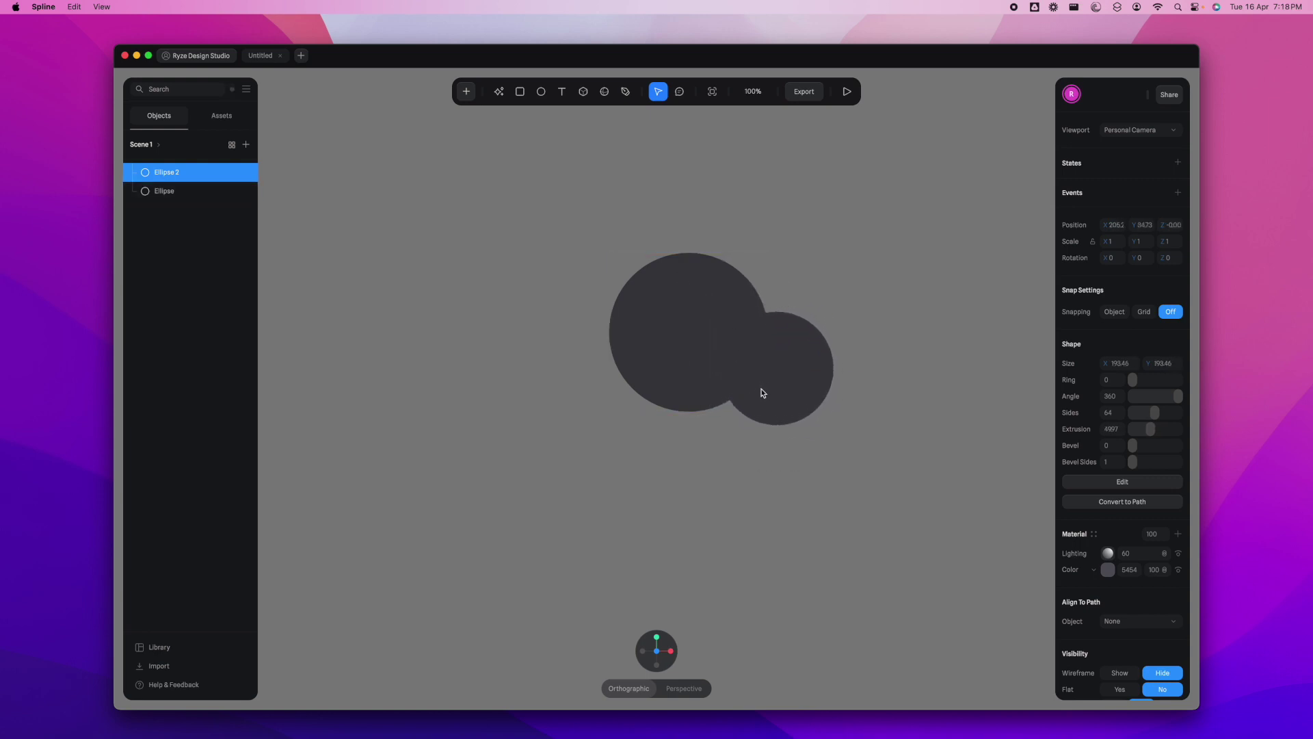
drag(720, 312, 707, 299)
Duplicate the smaller circle, shrink the copy at the large circle's lower left, and fine-tune the right circle's position
drag(782, 409, 592, 416)
key(super+d)
drag(653, 310, 635, 329)
drag(553, 407, 587, 414)
click(804, 394)
drag(804, 394, 808, 398)
click(747, 500)
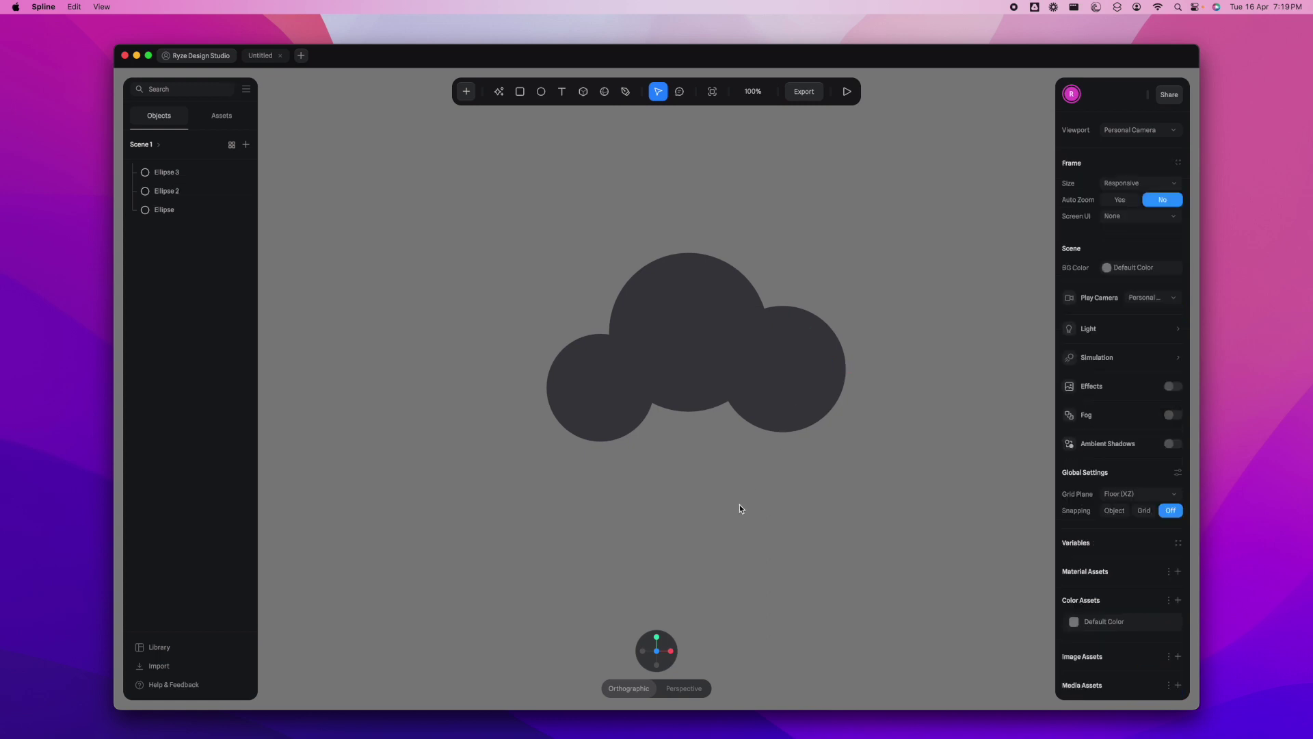
Draw a rectangle about 562 by 126 and position it across the bottom of the three circles as the cloud's base
key(r)
drag(518, 413, 847, 485)
key(v)
drag(561, 469, 574, 452)
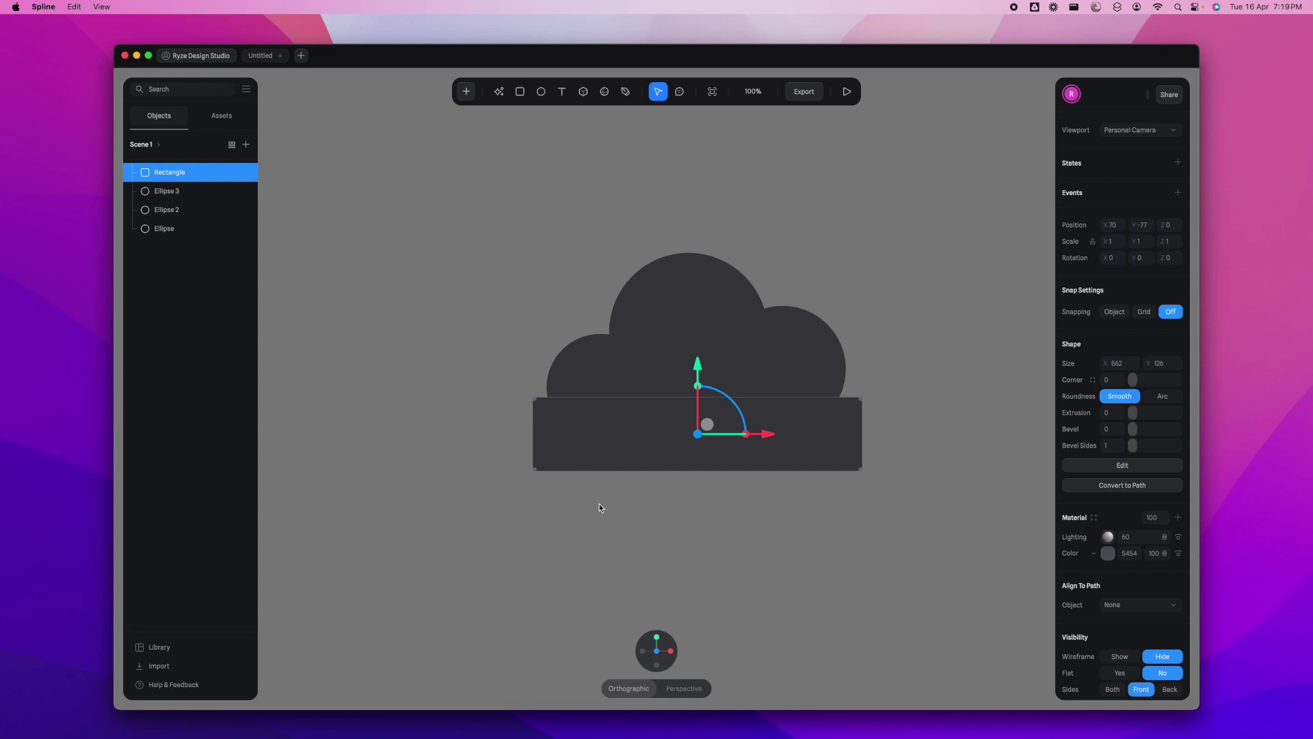
click(788, 552)
Round the base rectangle's corners to 100
click(643, 463)
drag(1134, 380, 1225, 390)
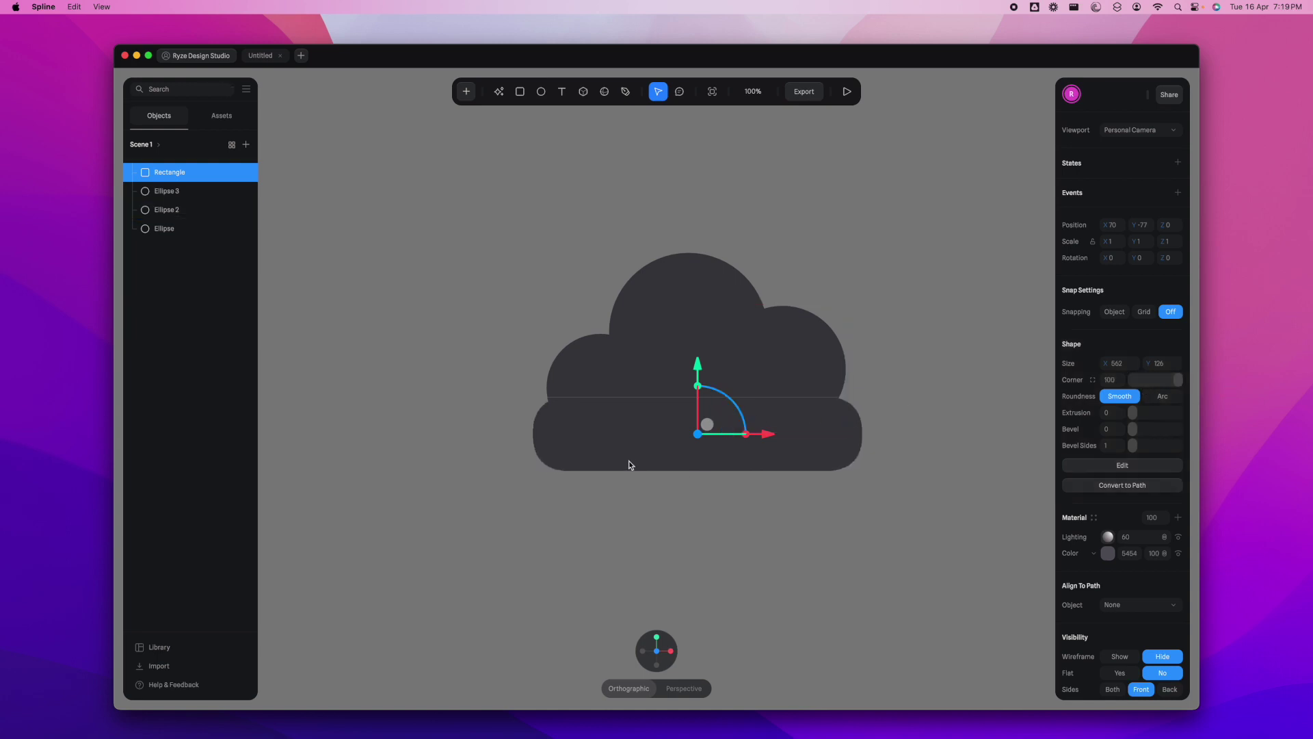
click(408, 371)
Reduce the base rectangle's height to about 104 and set its corner radius to 500
click(594, 455)
drag(620, 471, 620, 460)
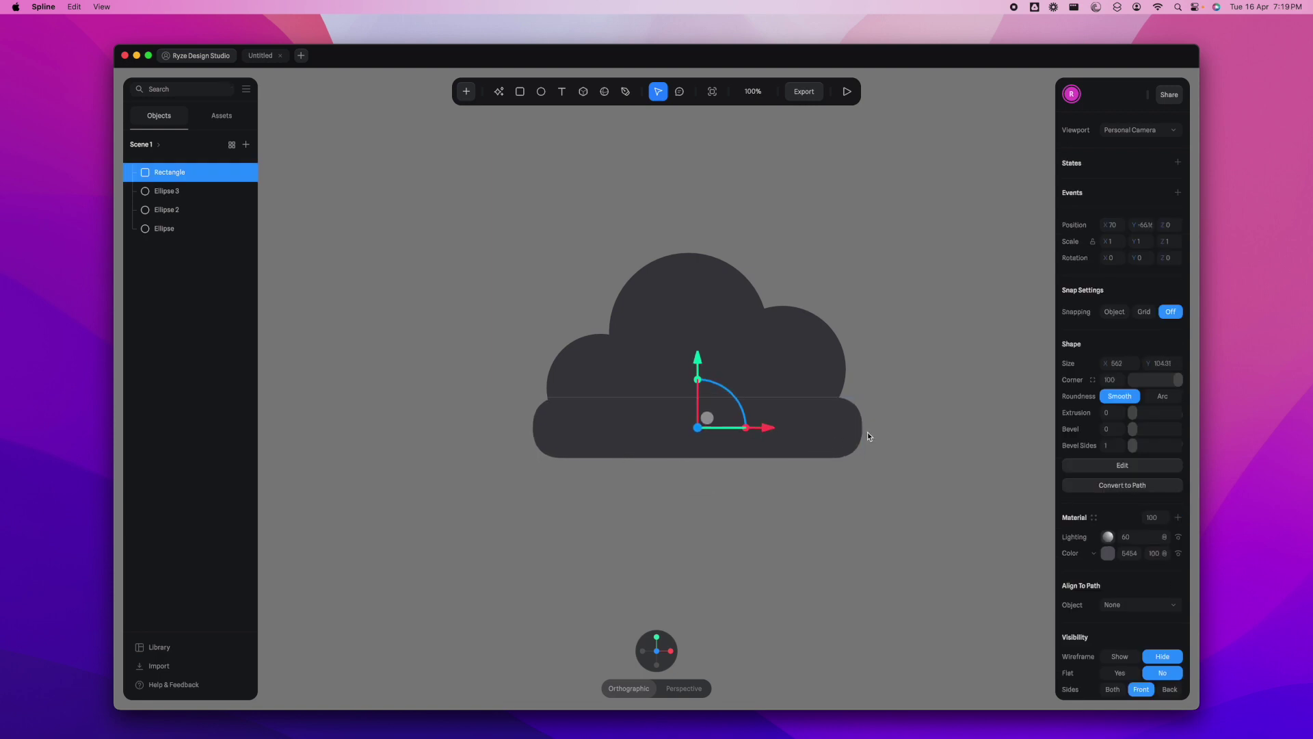
click(1109, 380)
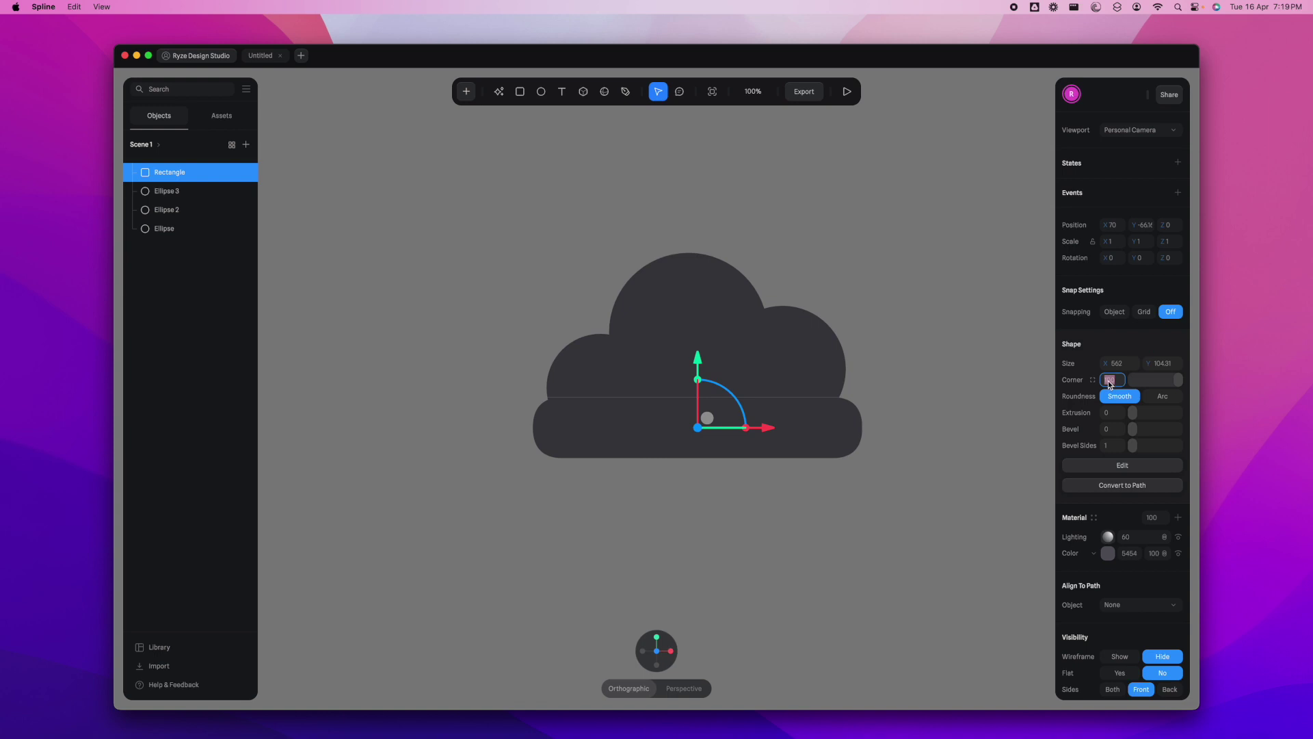
text(500)
key(Return)
click(855, 581)
Set the base rectangle's extrusion to 70
drag(918, 512, 821, 534)
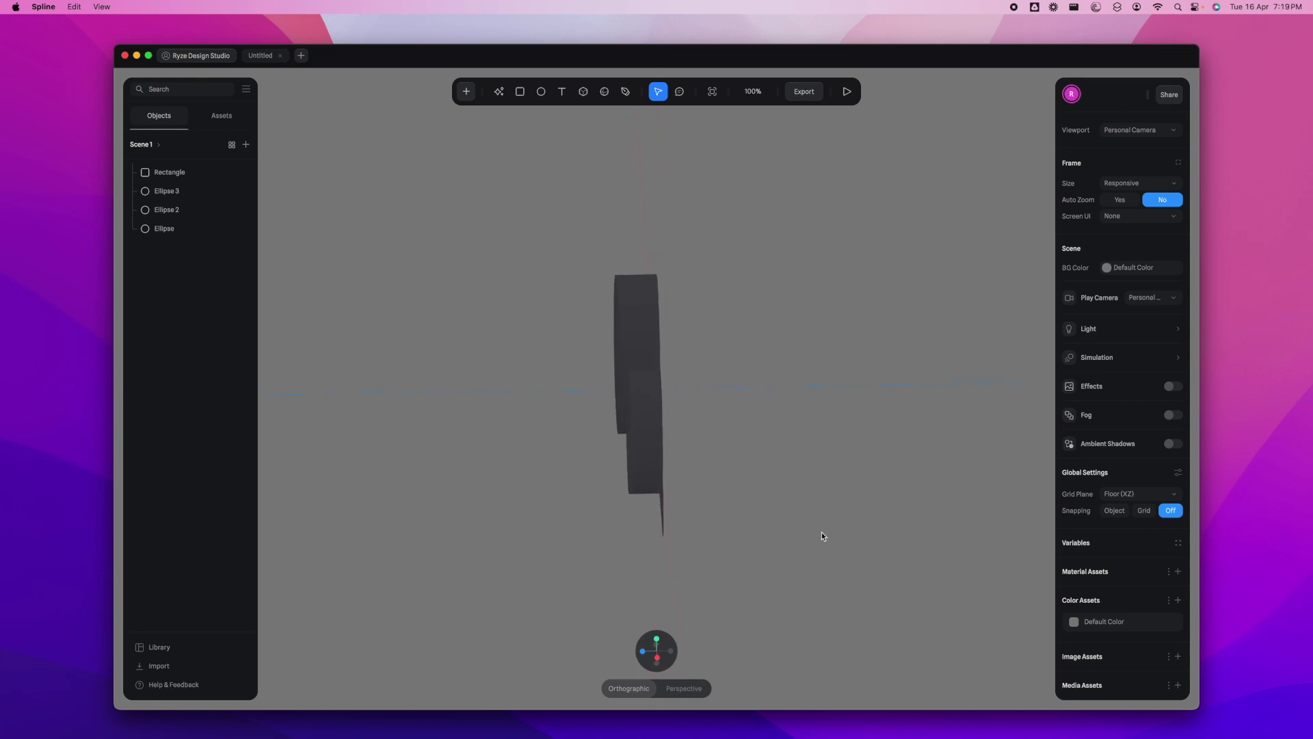
click(196, 174)
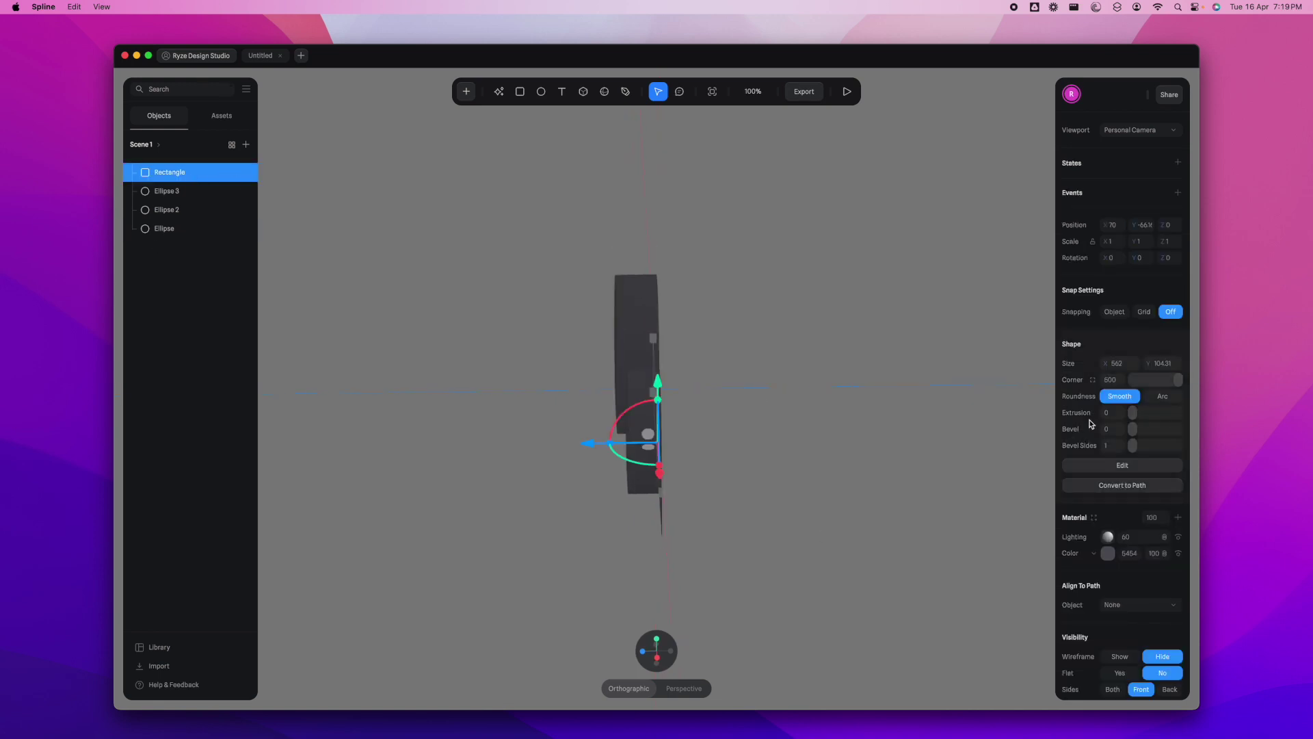
click(1112, 416)
key(Return)
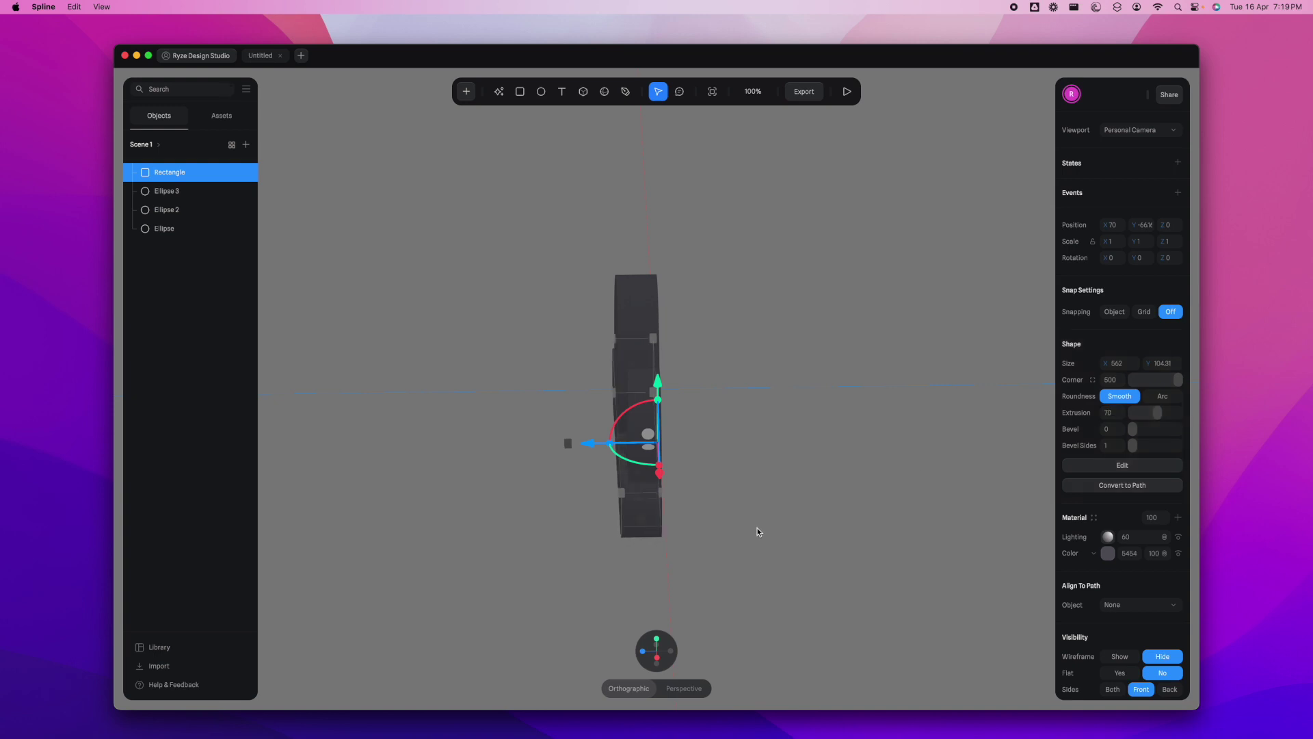
click(727, 555)
Select all four cloud shapes and align them to Center on the Z axis
drag(723, 581, 717, 514)
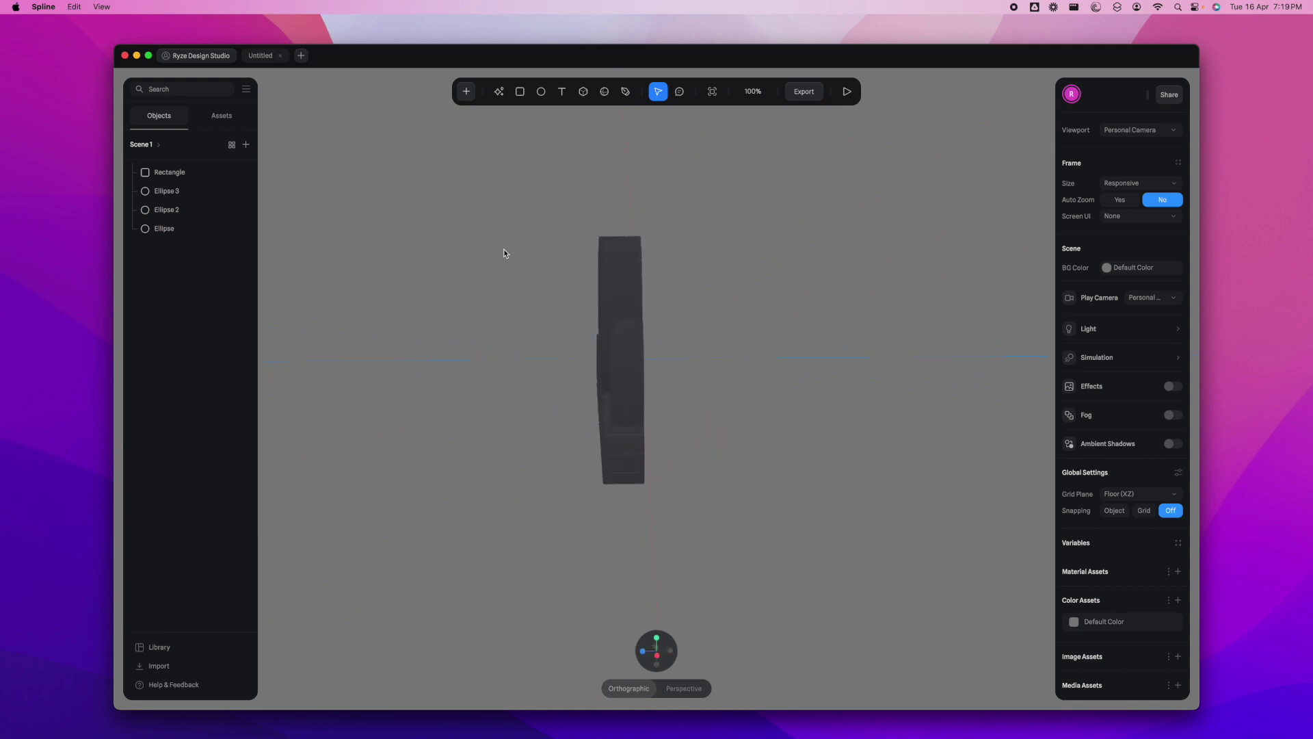
drag(490, 226, 685, 555)
click(1169, 253)
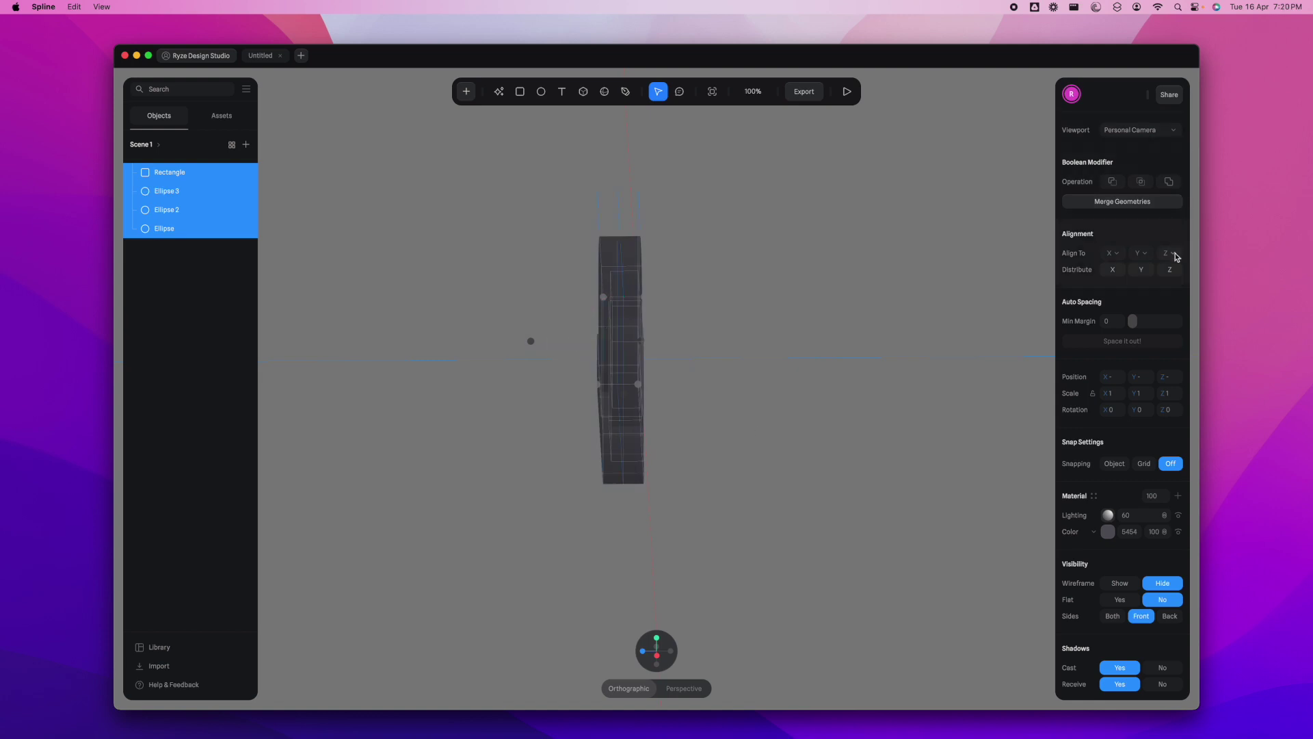
click(1174, 296)
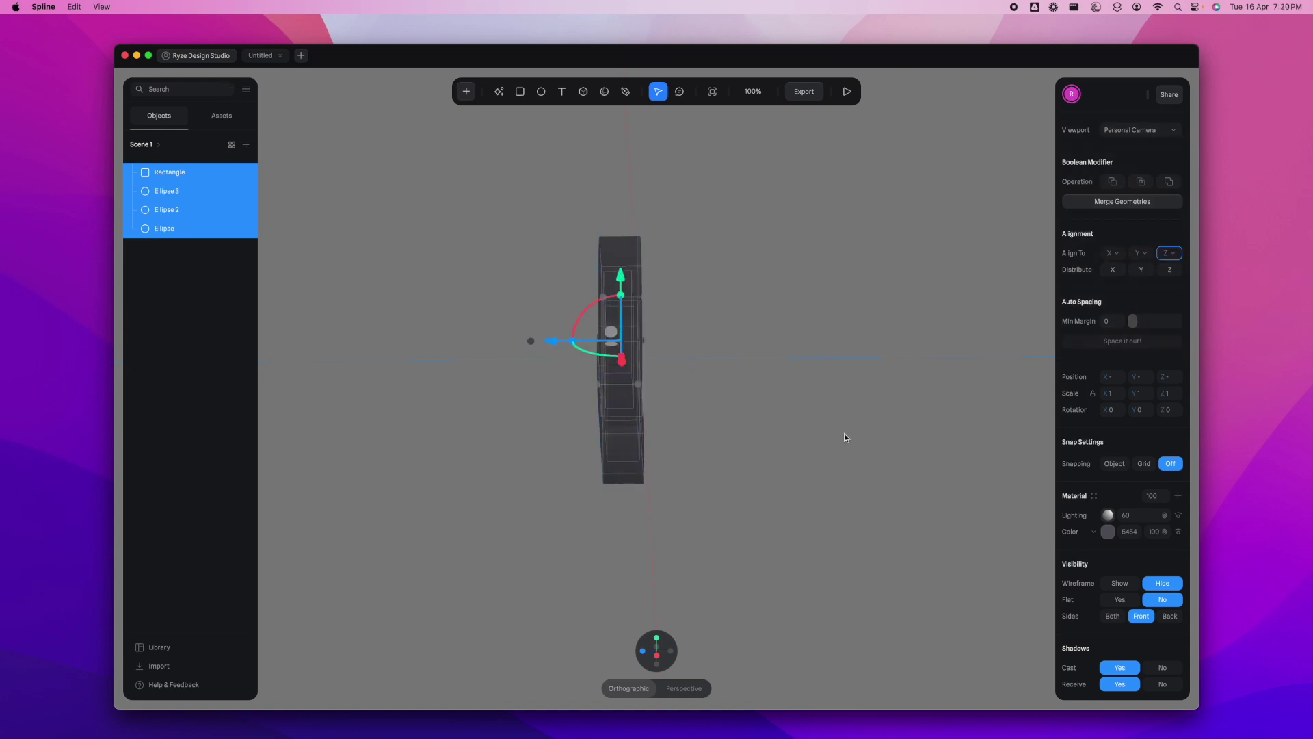
mouse_move(803, 519)
mouse_down()
mouse_move(790, 478)
mouse_move(804, 499)
mouse_up()
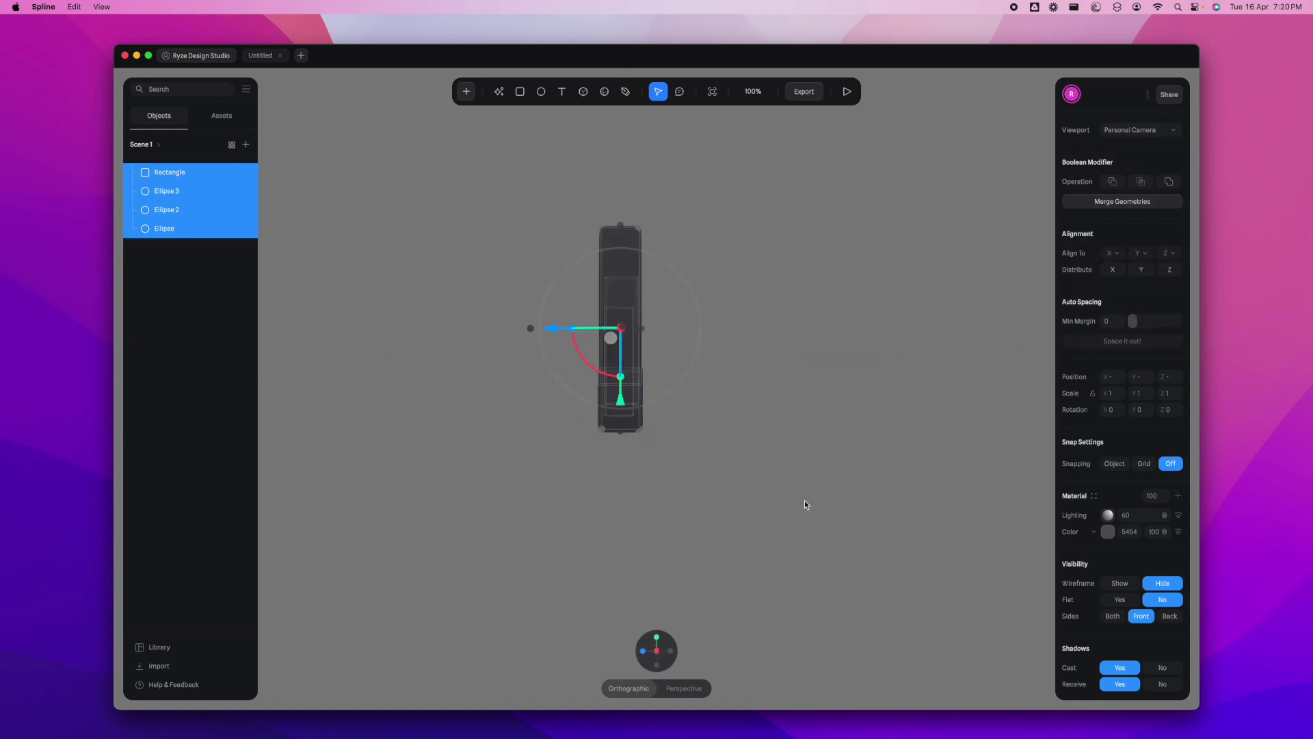
click(790, 531)
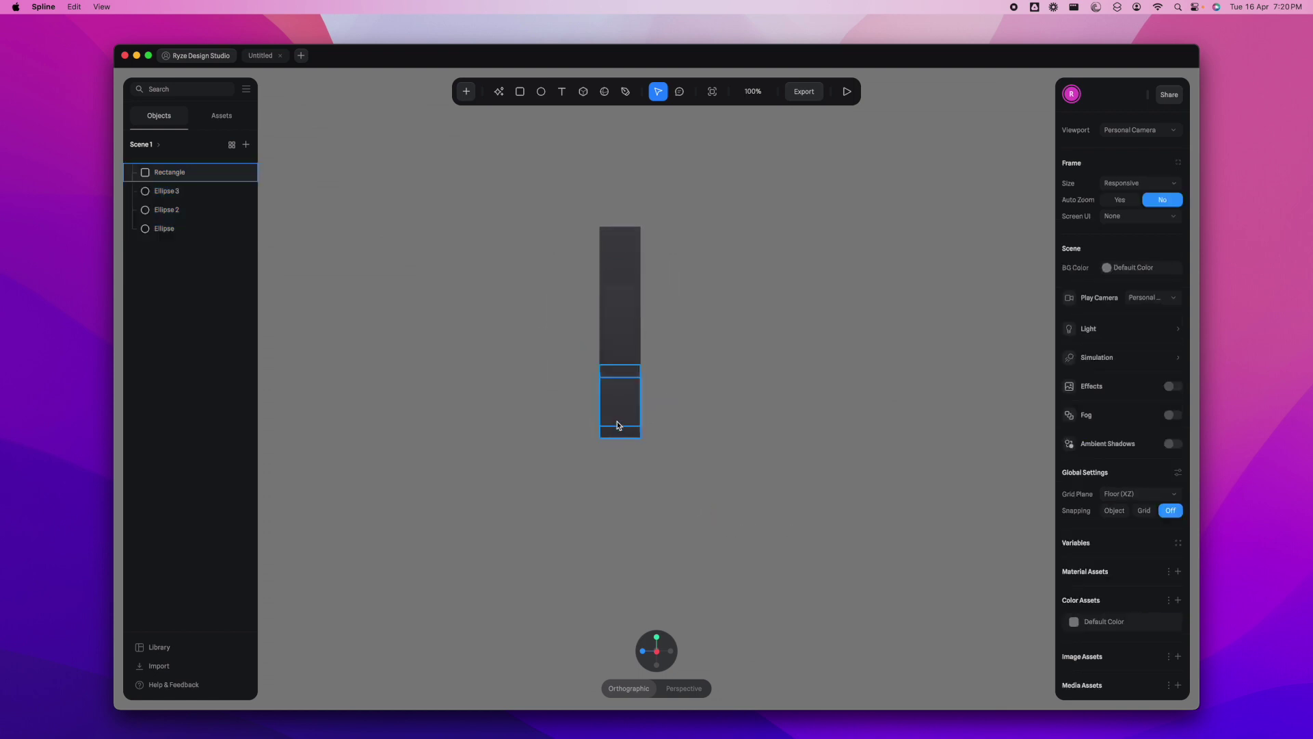
Extend Ellipse 2's depth on both sides to about 70, flush with the base rectangle
scroll(621, 417, up, 10)
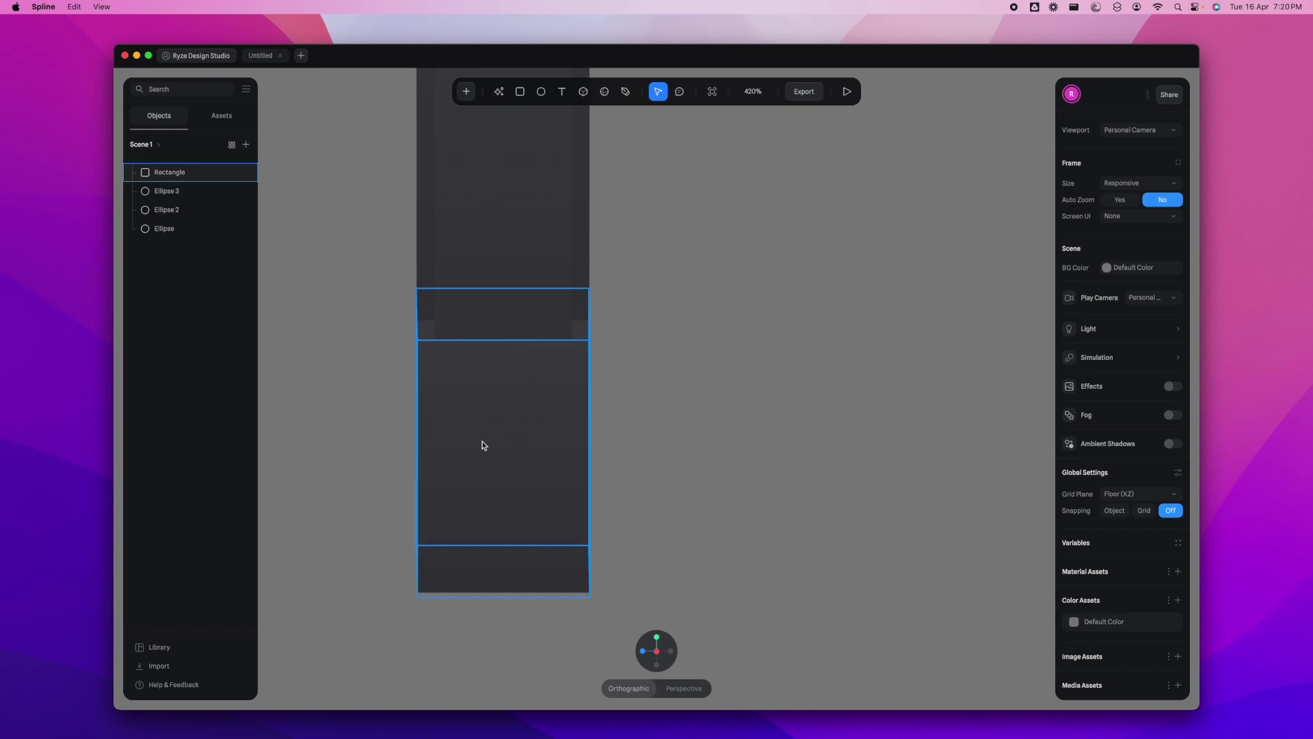
click(482, 445)
click(490, 254)
drag(435, 264, 416, 265)
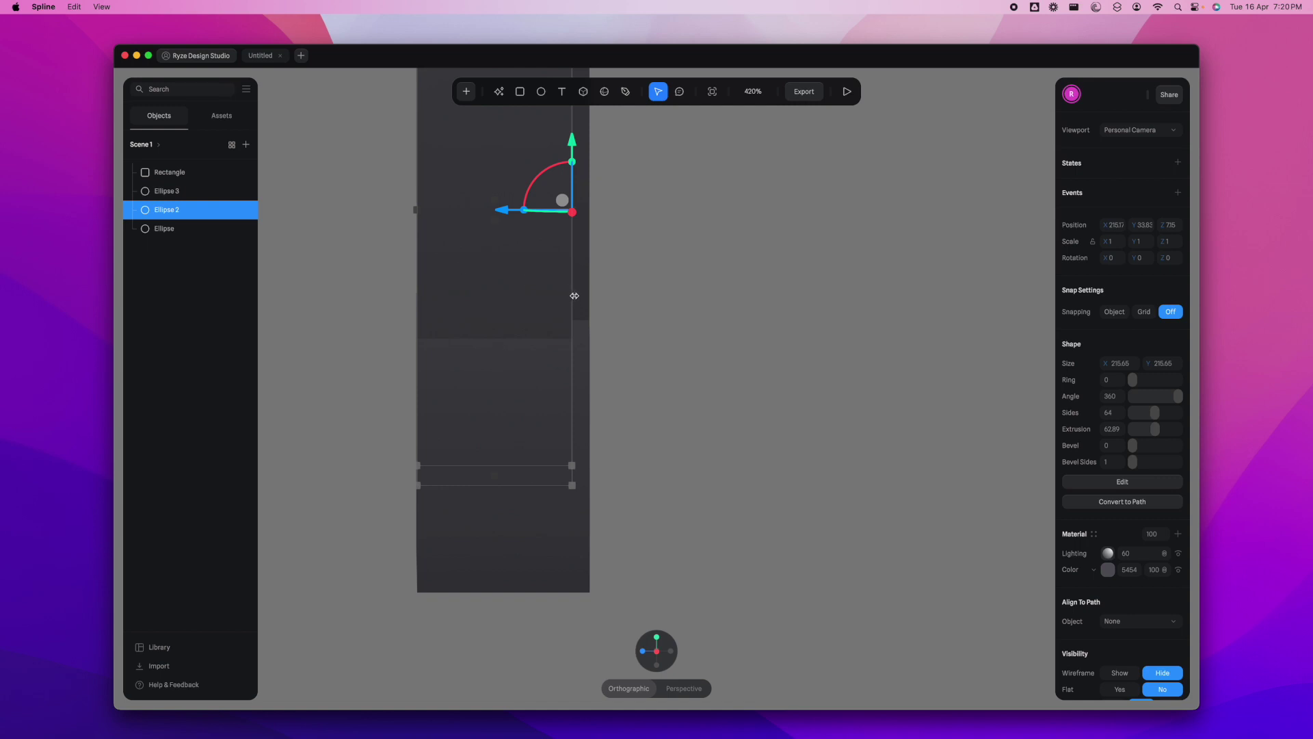
drag(575, 296, 589, 298)
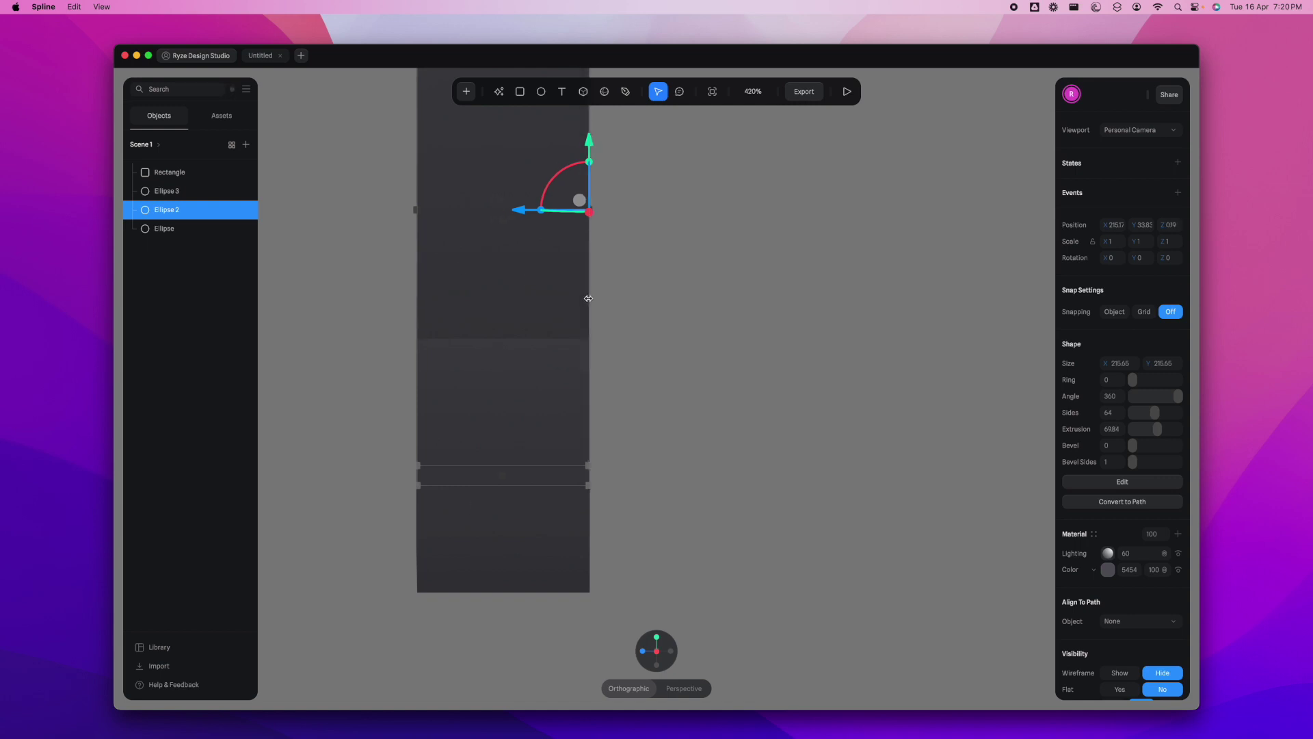
click(1113, 430)
click(798, 601)
Set Ellipse 3's extrusion to 70
scroll(795, 486, down, 5)
alt+drag(667, 541, 865, 554)
click(732, 377)
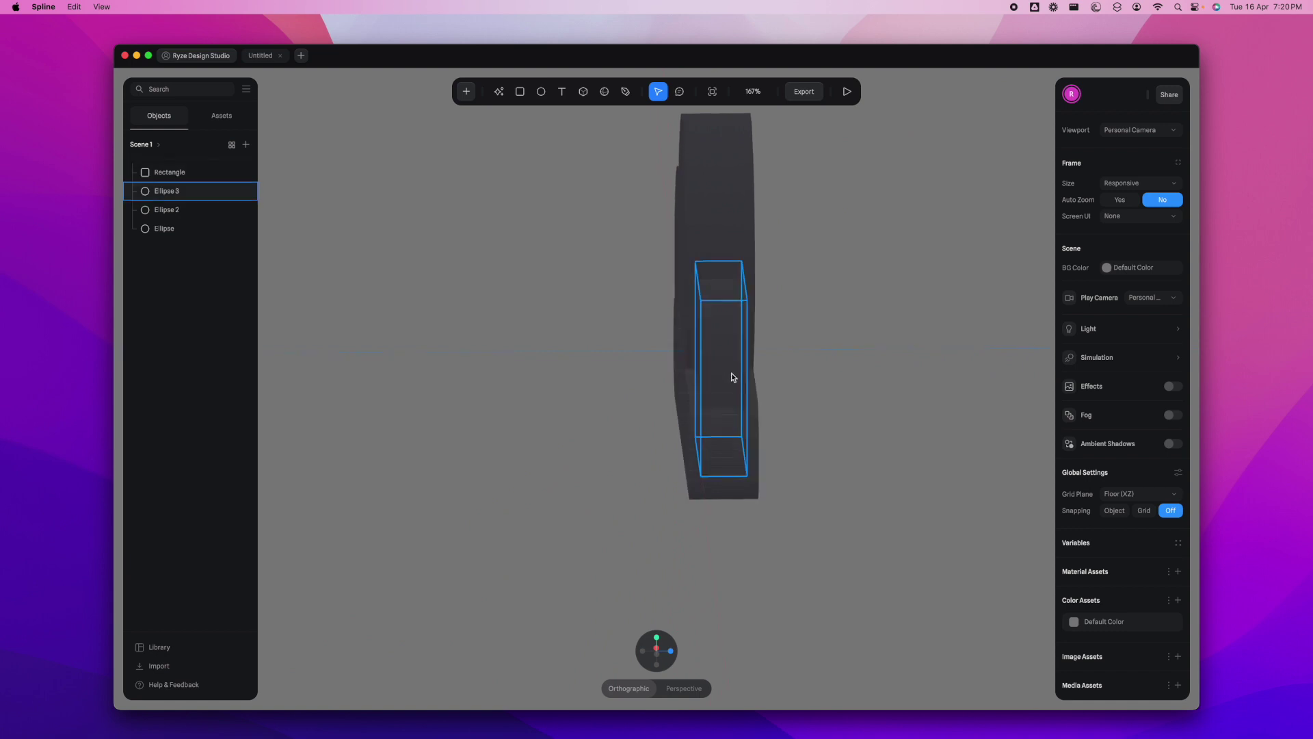
click(732, 377)
click(1109, 414)
text(70)
key(Return)
click(831, 450)
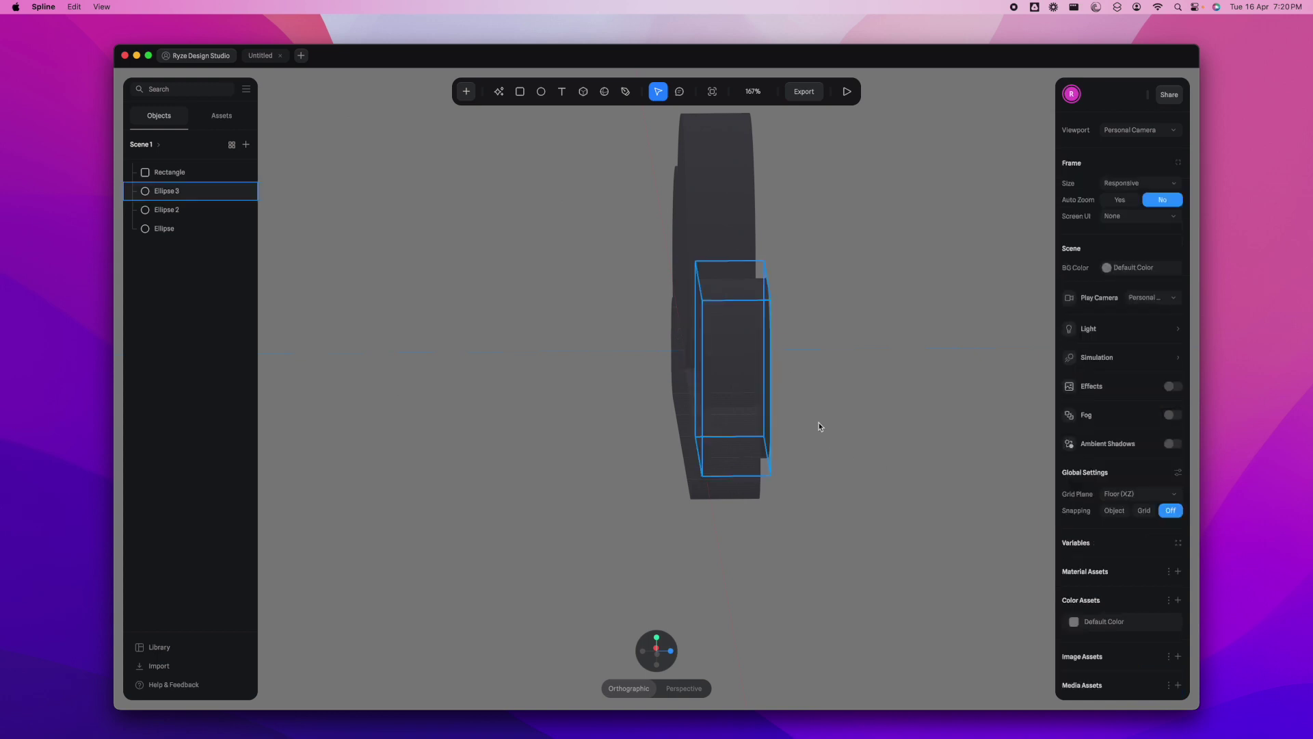
Select all four cloud shapes and align them to Center on the Z axis so their depths line up
scroll(830, 516, down, 5)
drag(802, 544, 568, 187)
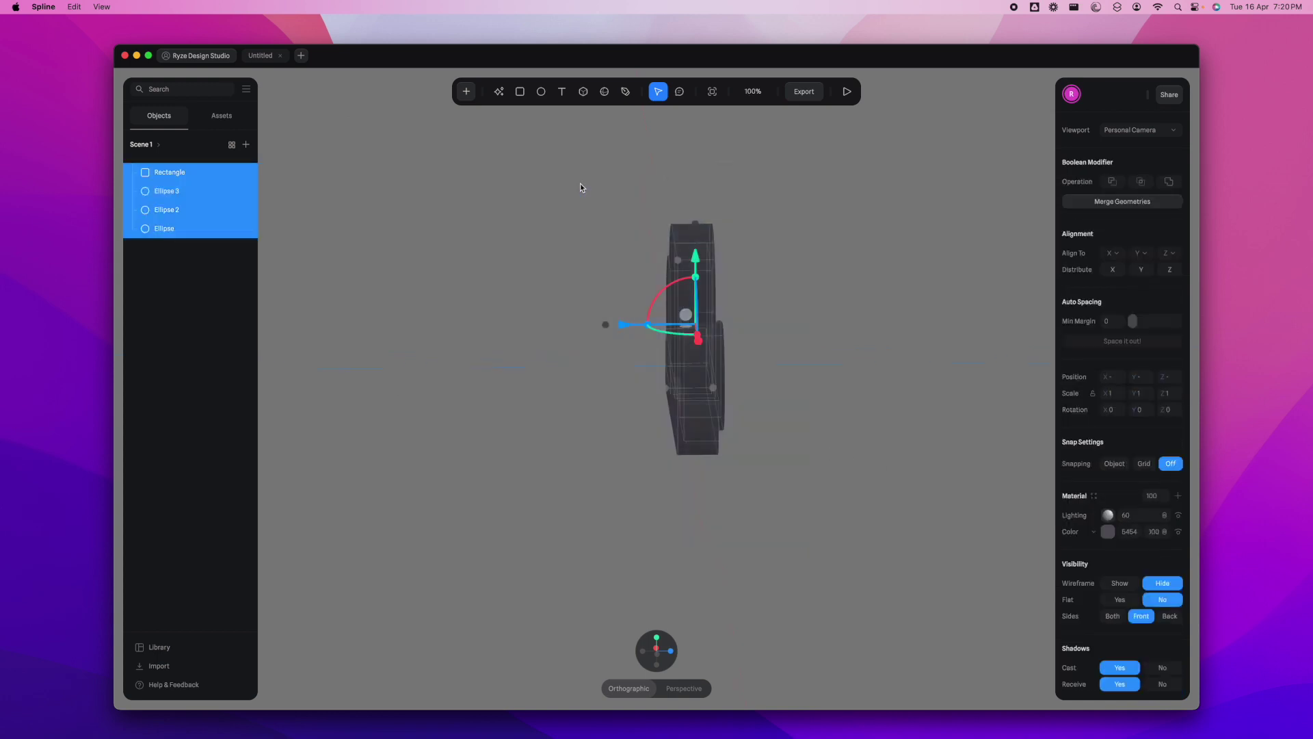
click(1171, 253)
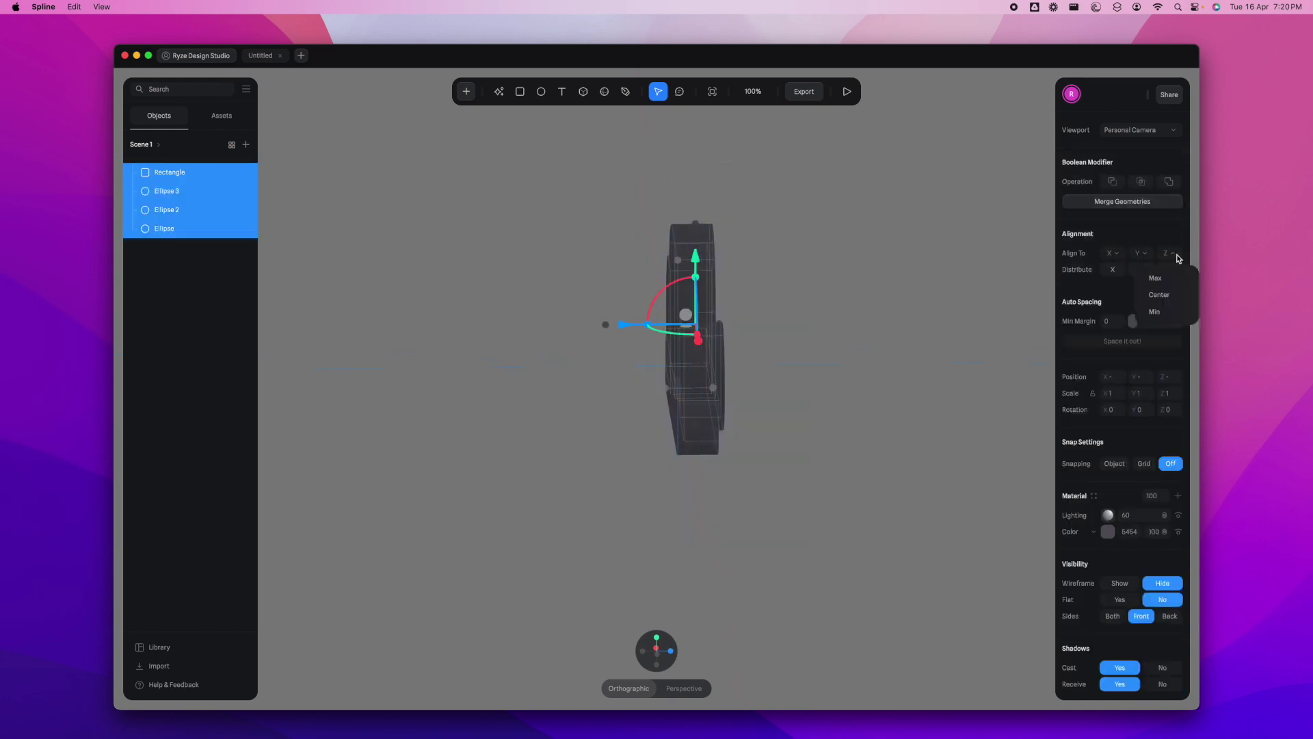
click(1172, 299)
click(853, 451)
right_drag(824, 467, 726, 470)
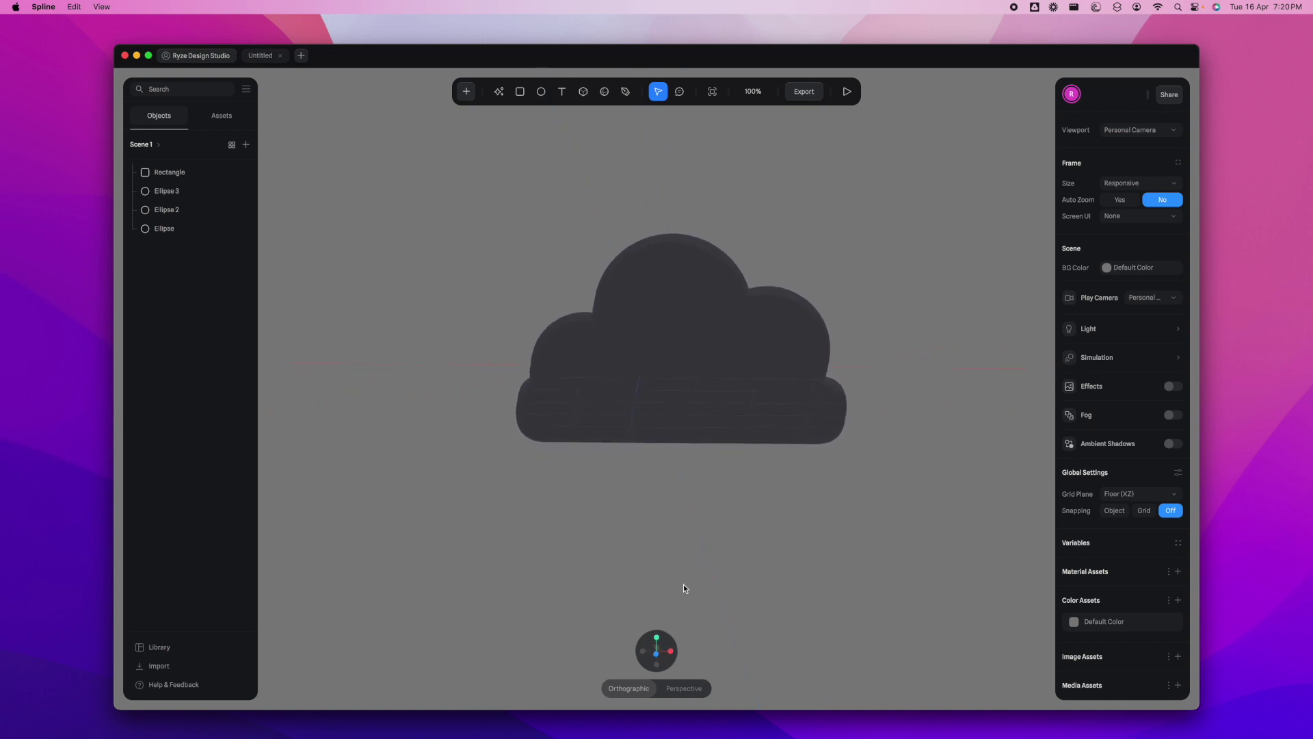
From the front view, raise the top circle, shift both side circles slightly inward, and nudge the base rectangle up
click(657, 654)
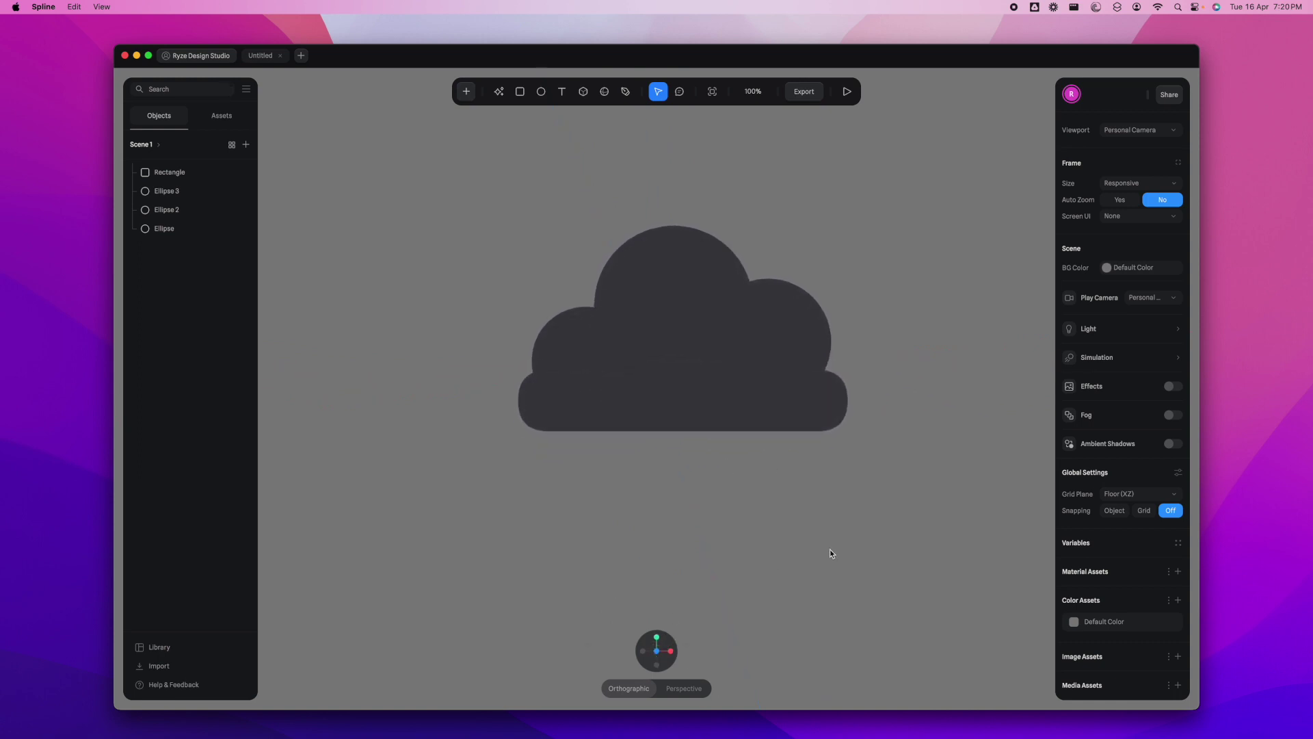
click(793, 322)
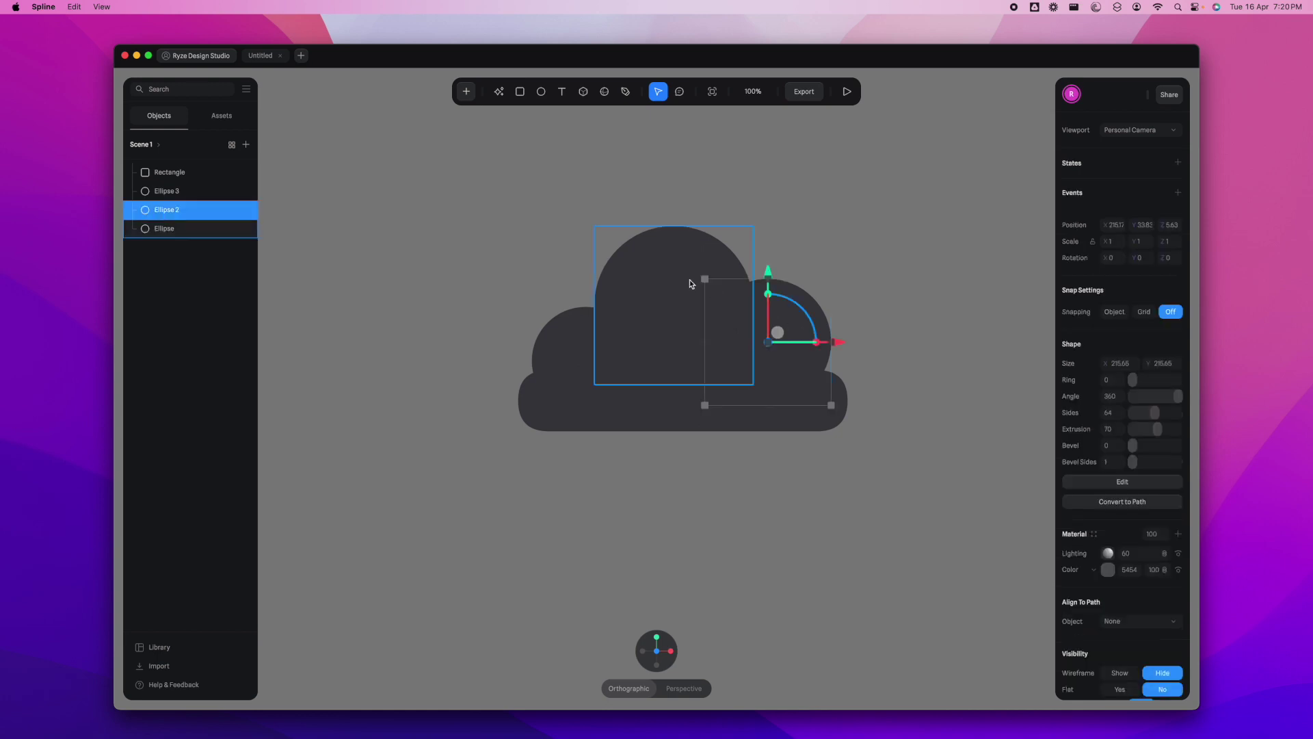
drag(652, 275, 651, 257)
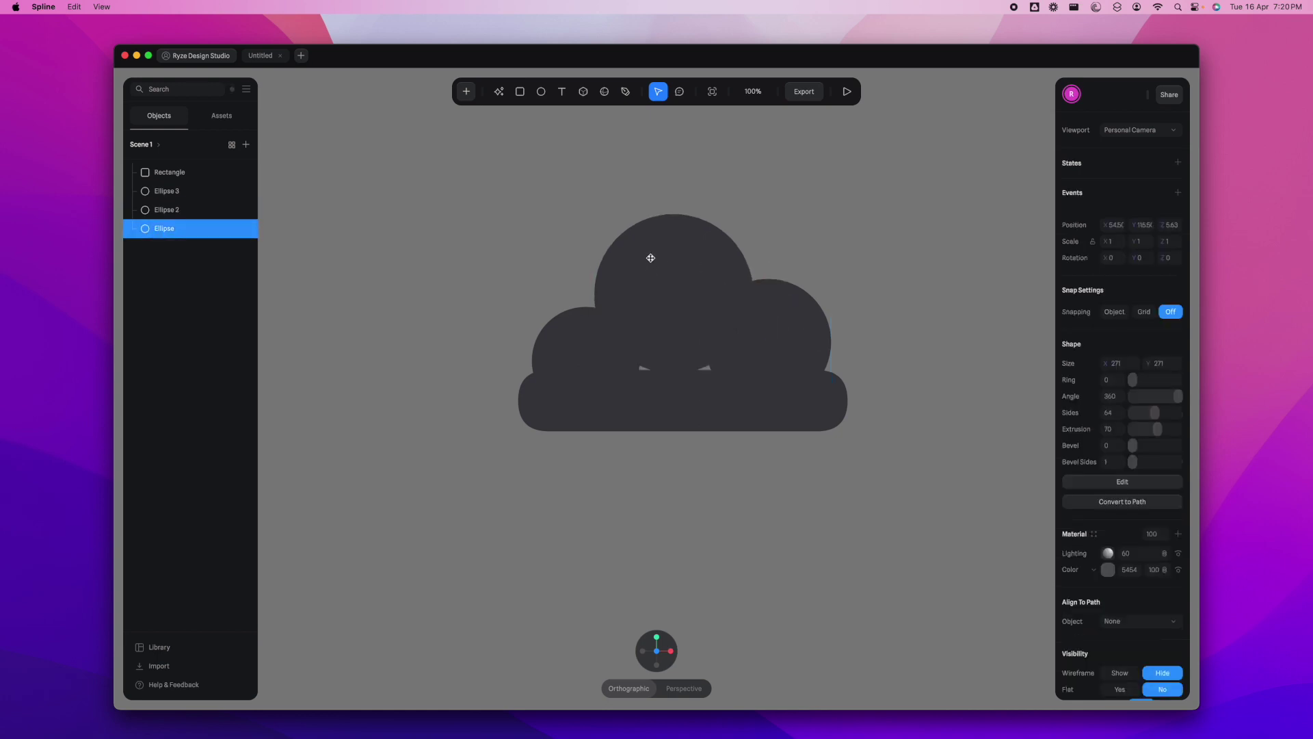
click(570, 331)
click(788, 344)
drag(790, 341, 783, 343)
drag(836, 407, 835, 399)
click(916, 484)
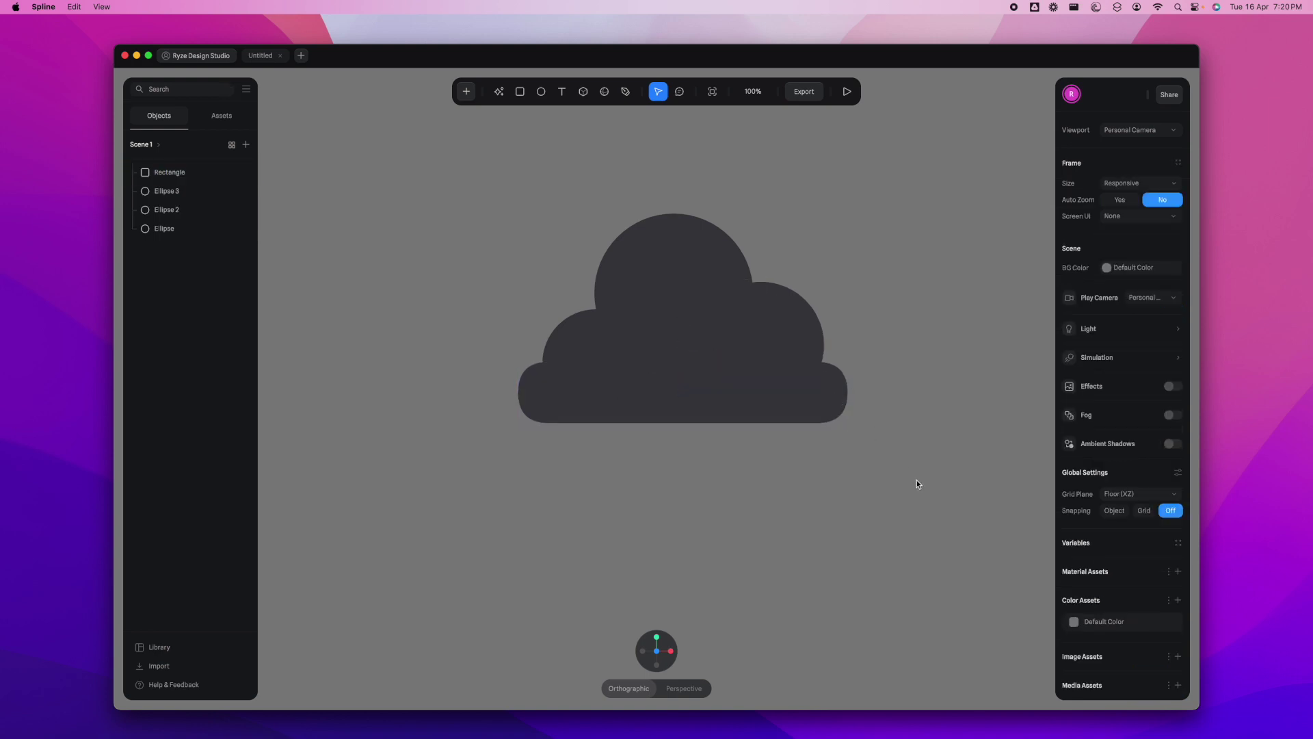
Widen the cloud's base rectangle to about 582 by extending its left end outward
click(533, 408)
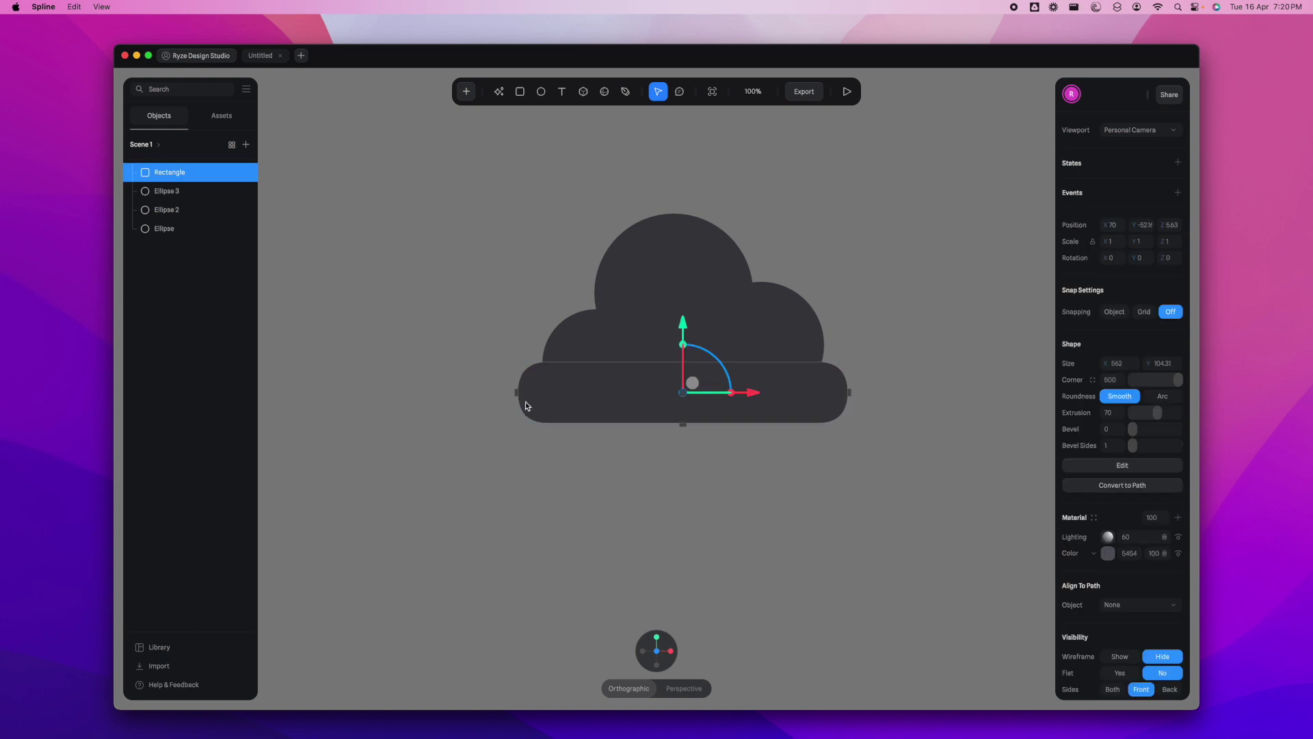
drag(517, 394, 507, 394)
click(657, 586)
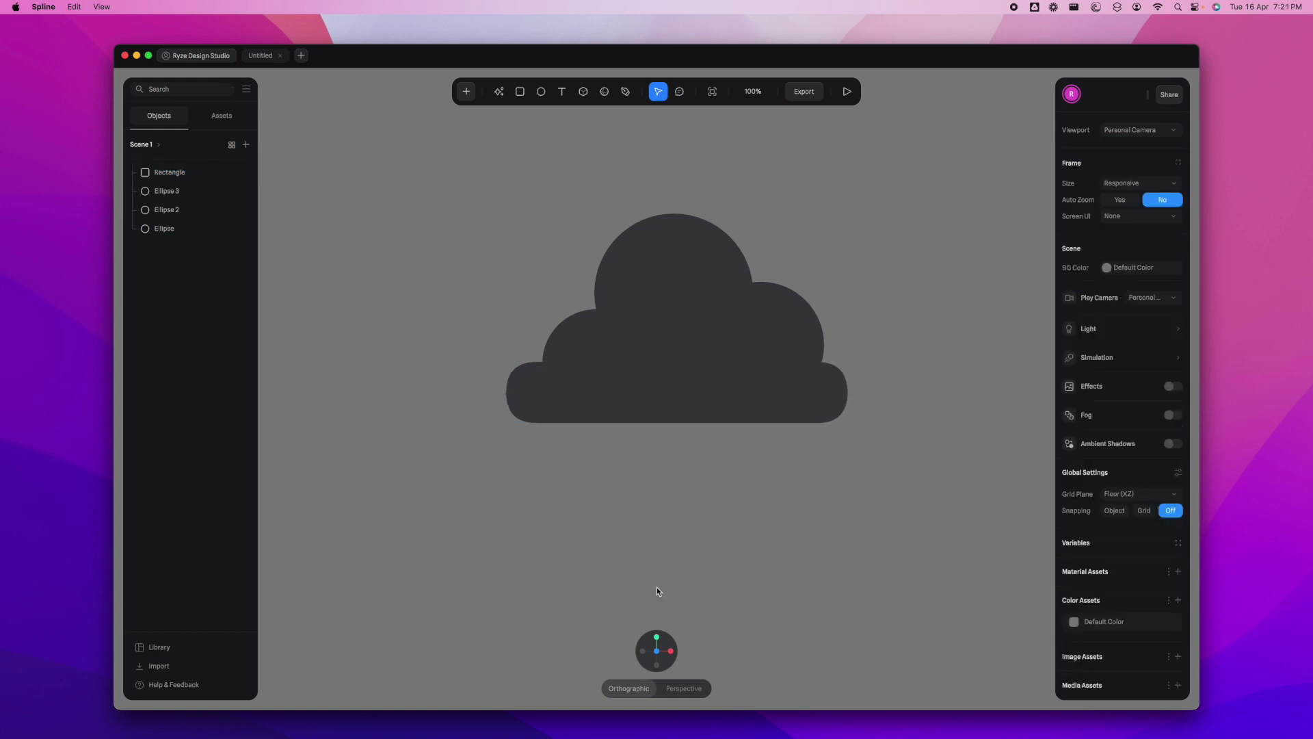
scroll(802, 590, up, 1)
scroll(803, 590, right, 1)
scroll(834, 503, down, 4)
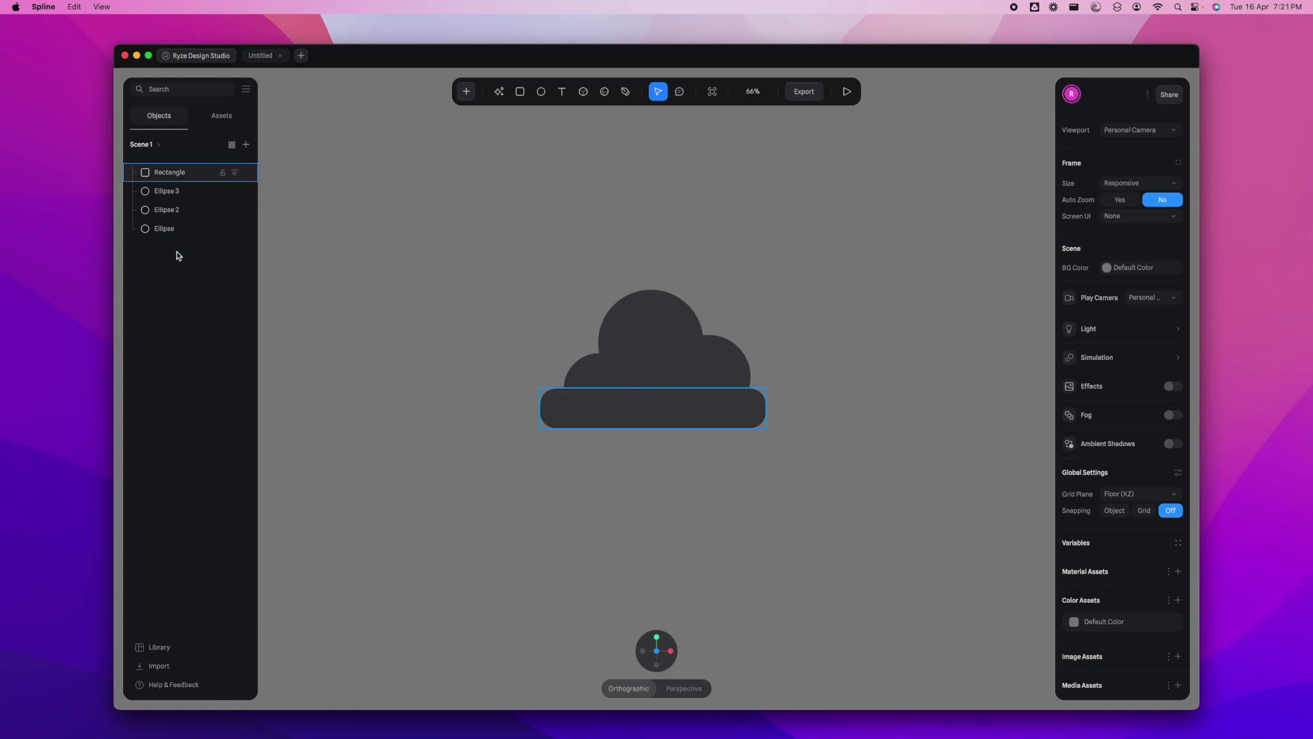
Set the Phong lighting color of the top circle, Ellipse, to light blue C4EBF6
click(185, 230)
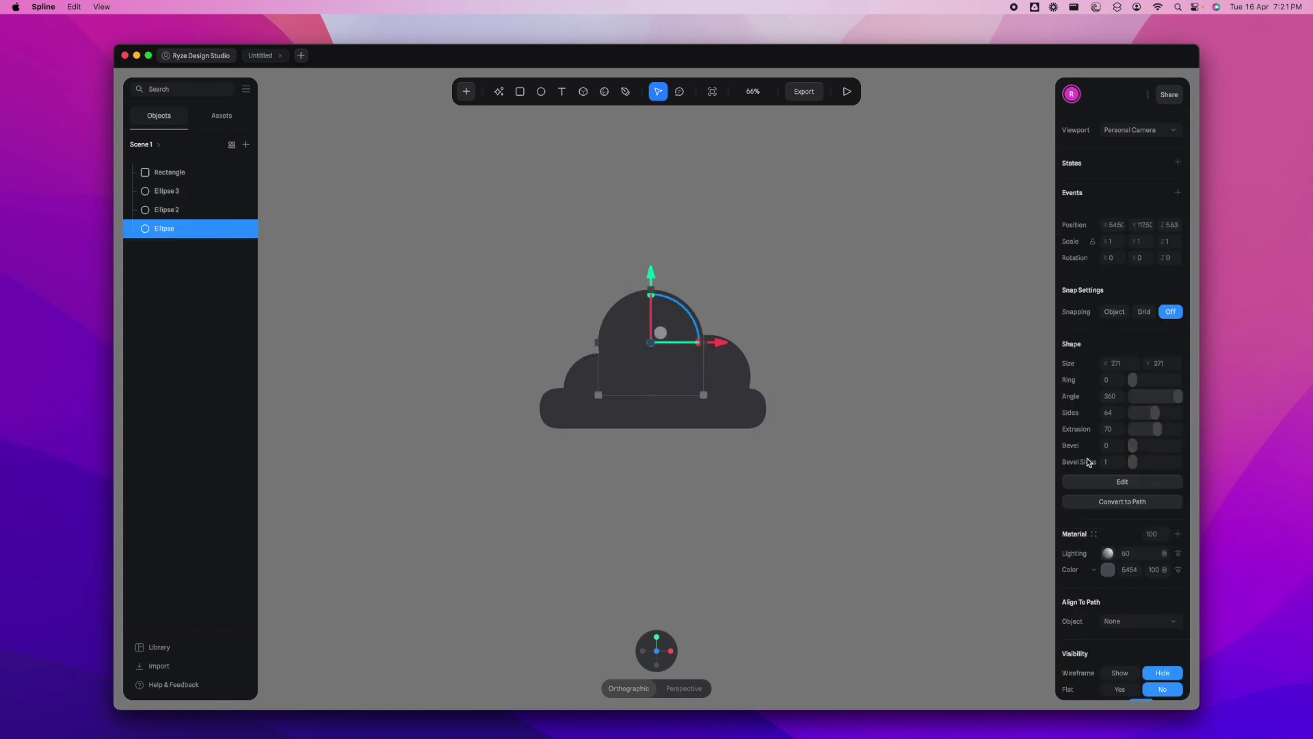
scroll(1119, 495, down, 2)
click(1108, 498)
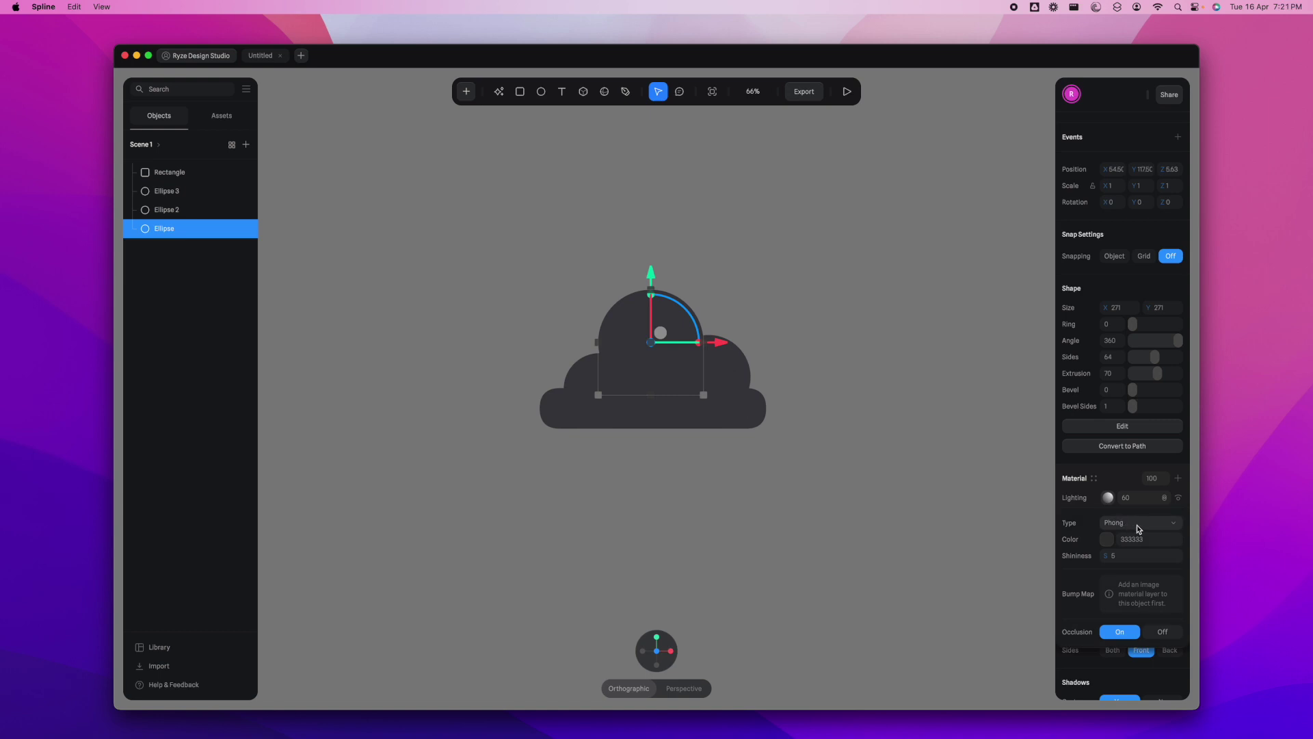
click(1107, 541)
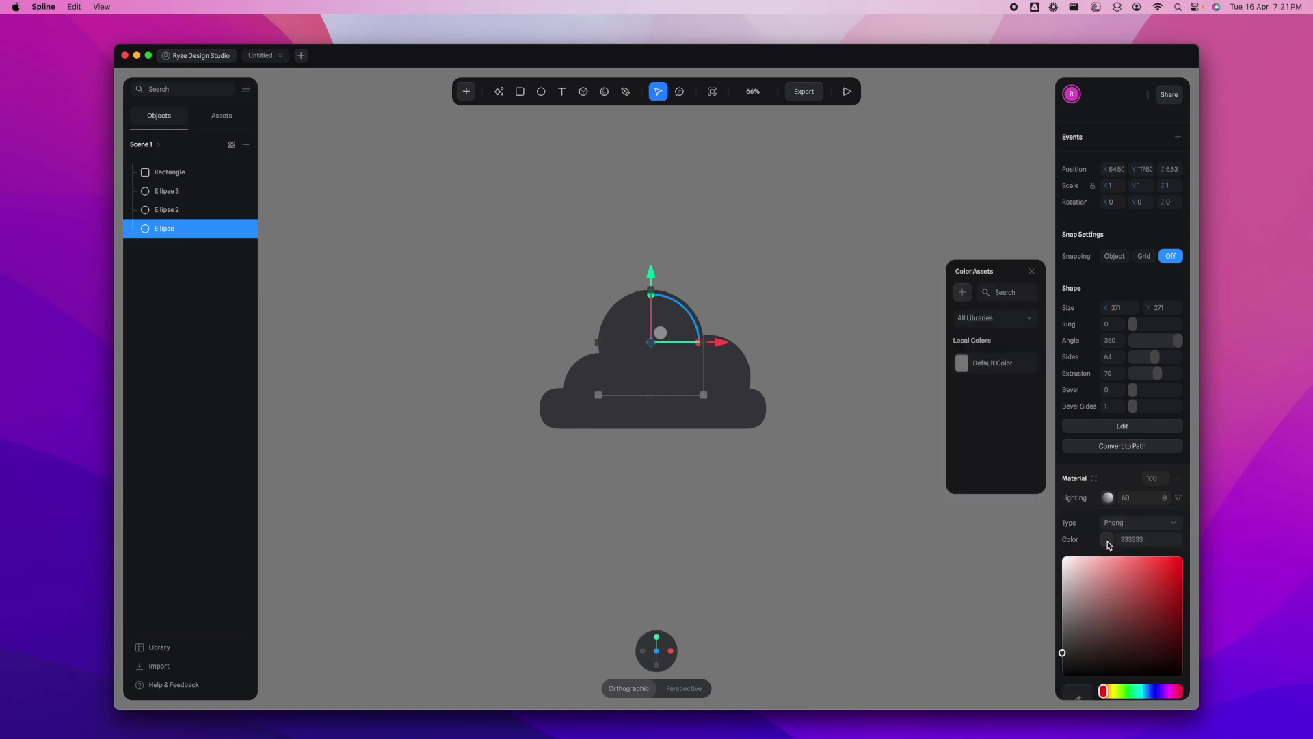
scroll(1134, 650, down, 2)
click(1136, 651)
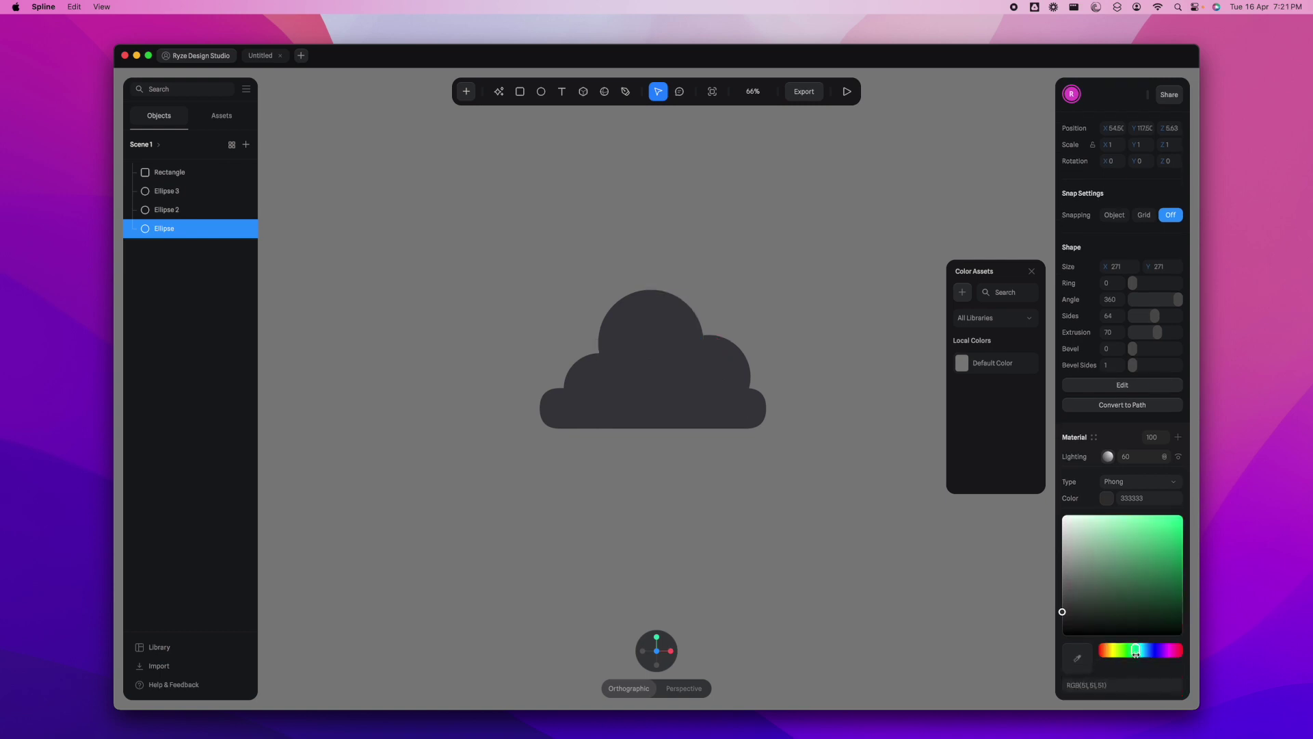
drag(1137, 651, 1143, 651)
click(1097, 543)
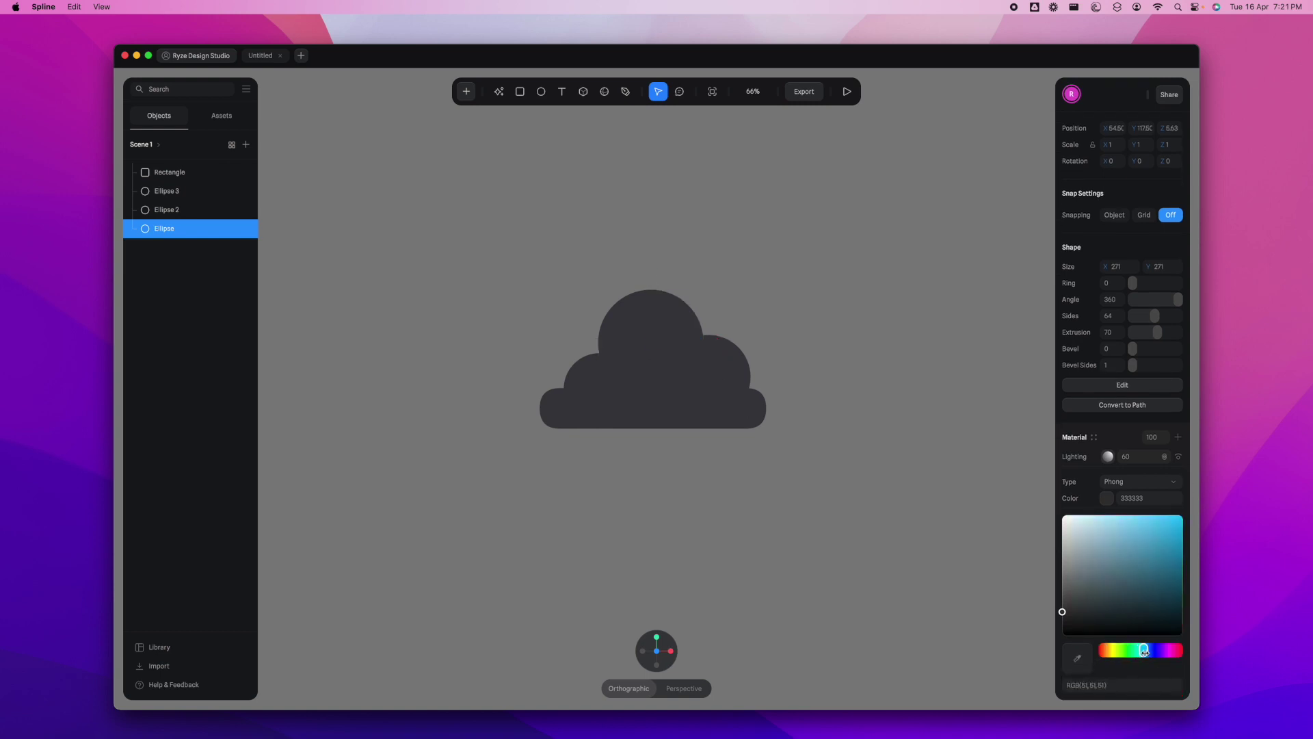
drag(1096, 510, 1087, 520)
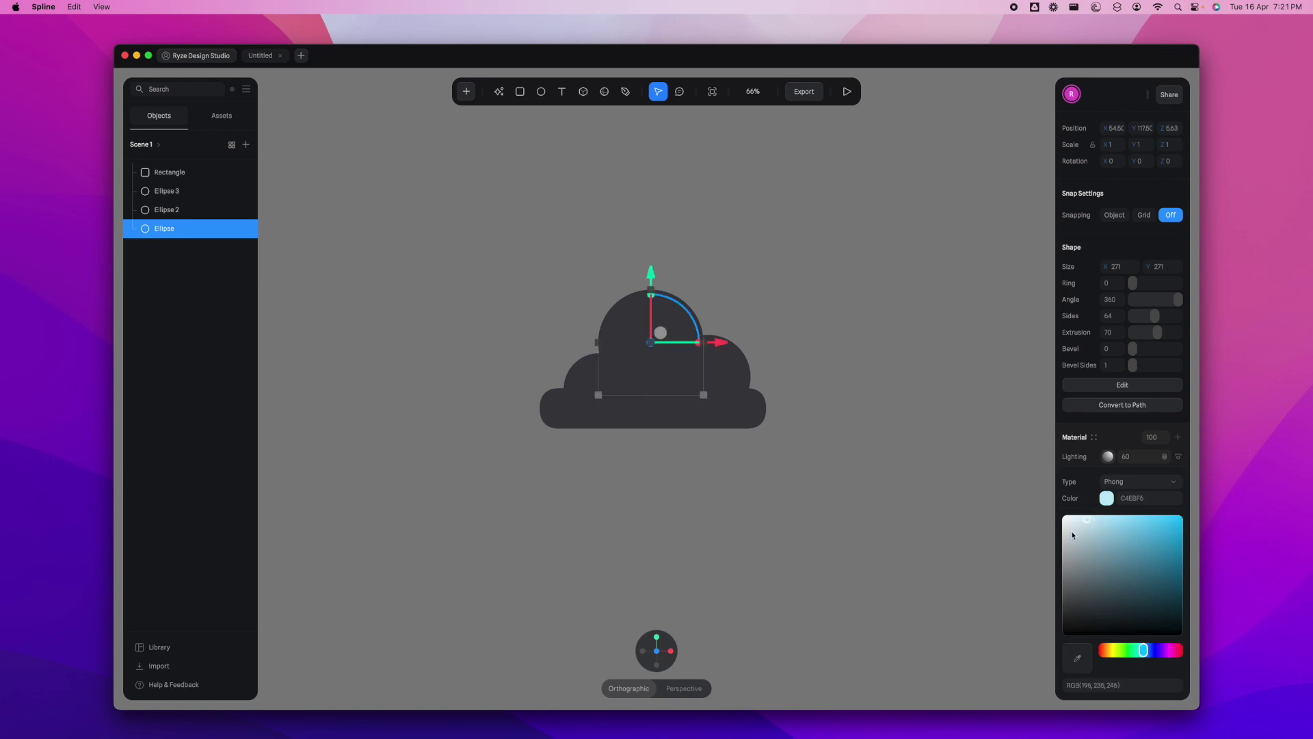
click(1104, 500)
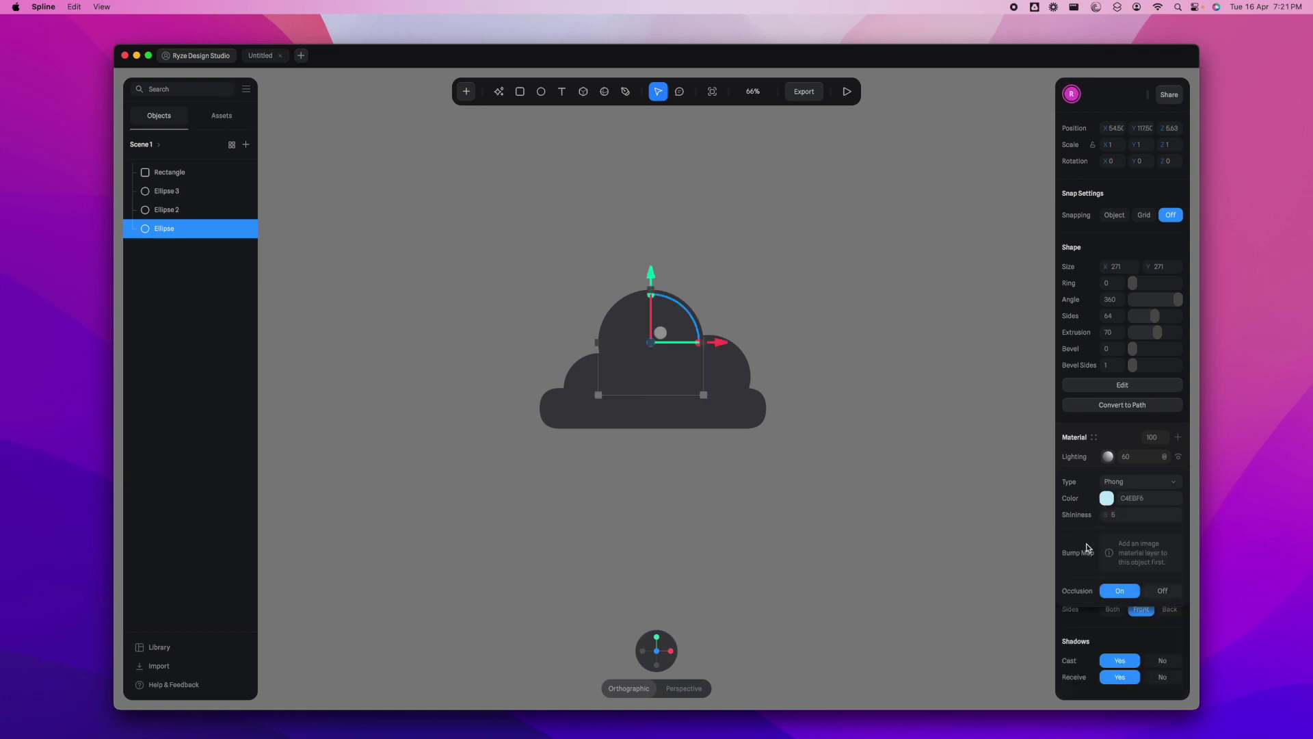
Change the top circle's material color layer to a near-white with a faint blue tint
click(190, 229)
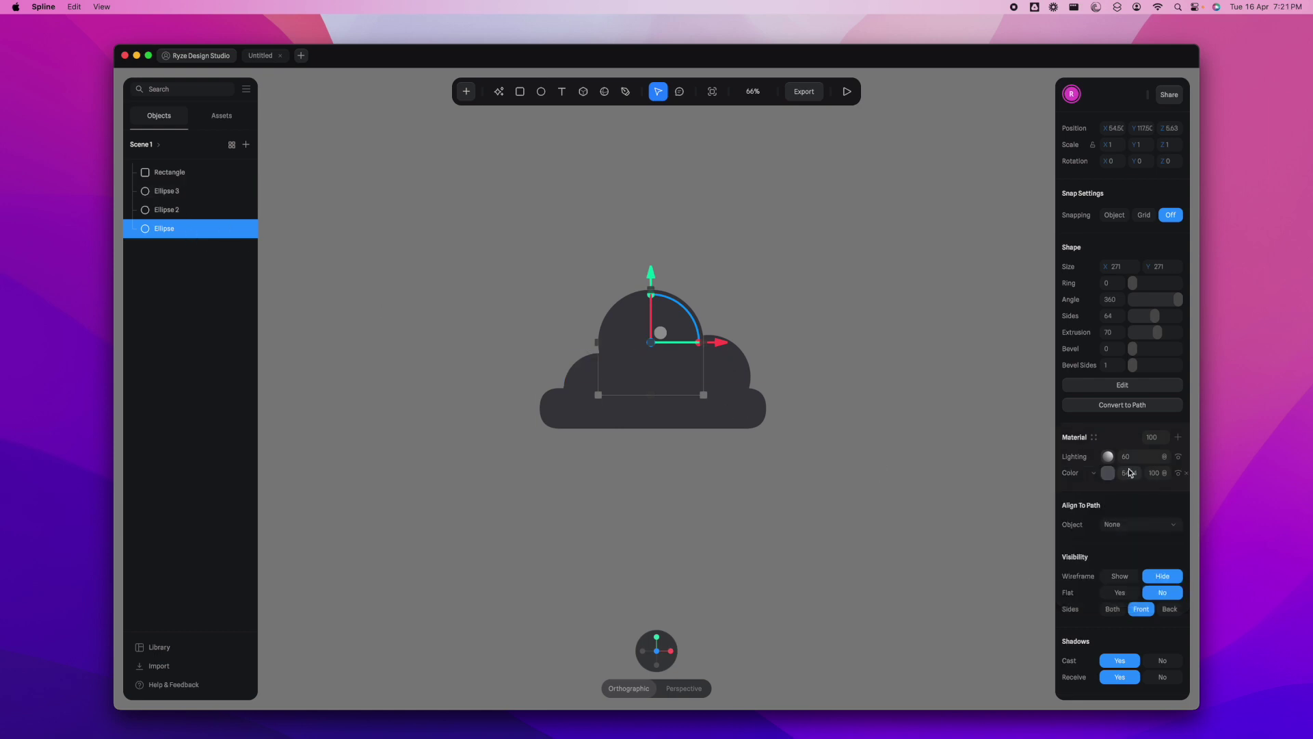
click(1106, 474)
mouse_move(1073, 520)
mouse_down()
mouse_move(1067, 500)
mouse_move(1091, 492)
mouse_up()
drag(1153, 624, 1144, 625)
mouse_move(1091, 496)
mouse_down()
mouse_move(1117, 494)
mouse_move(1080, 490)
mouse_up()
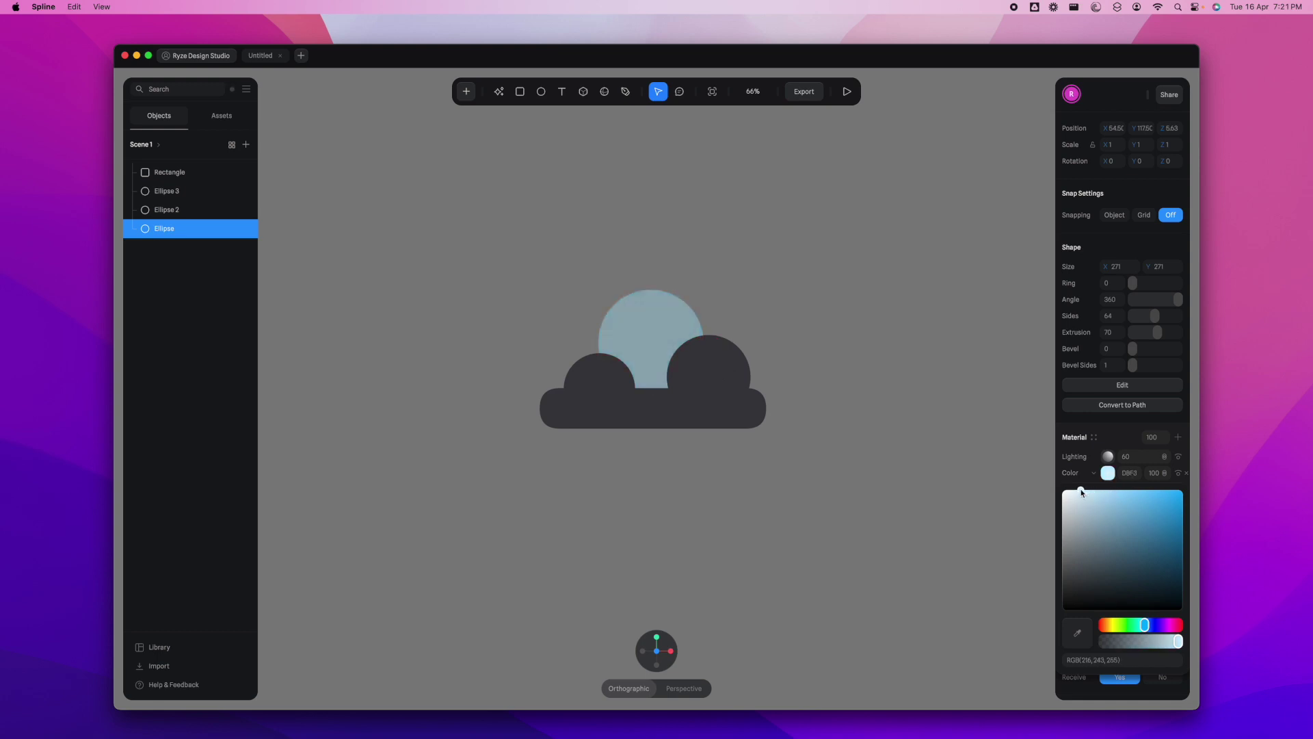
drag(1144, 625, 1142, 625)
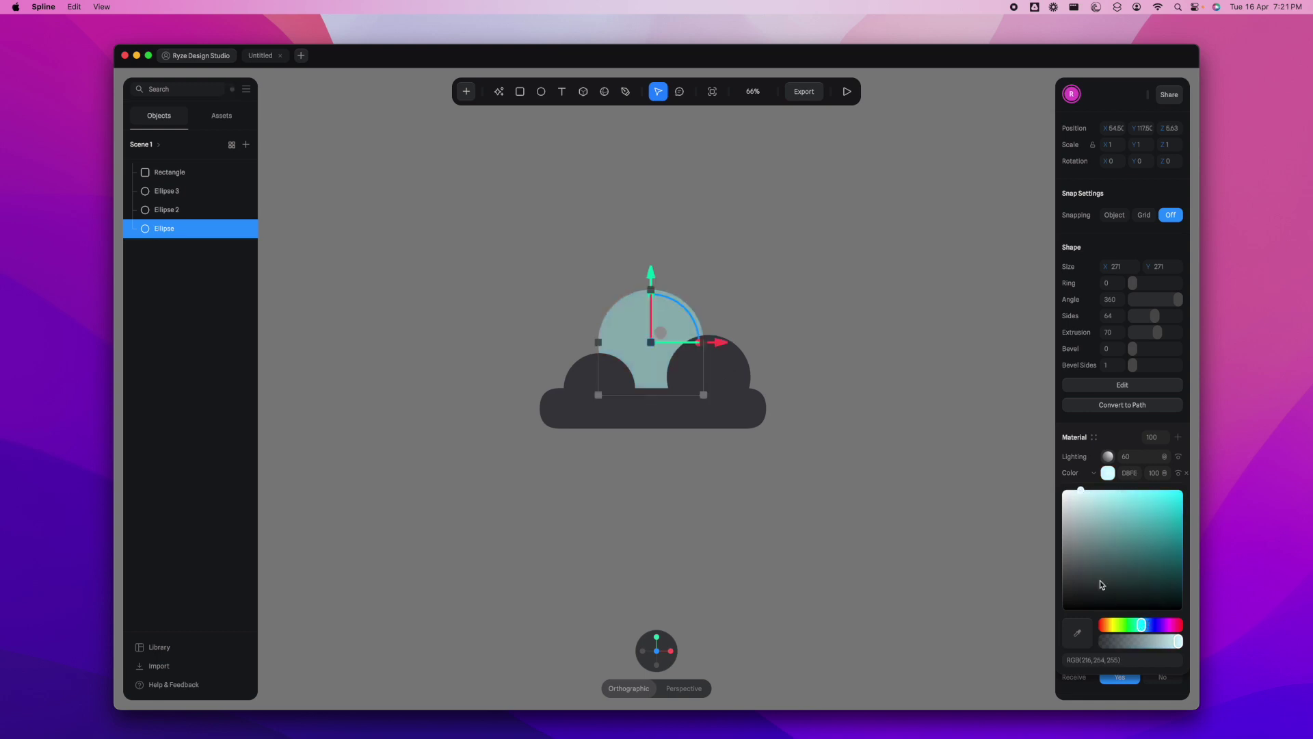
drag(1080, 495, 1063, 492)
drag(1141, 625, 1152, 627)
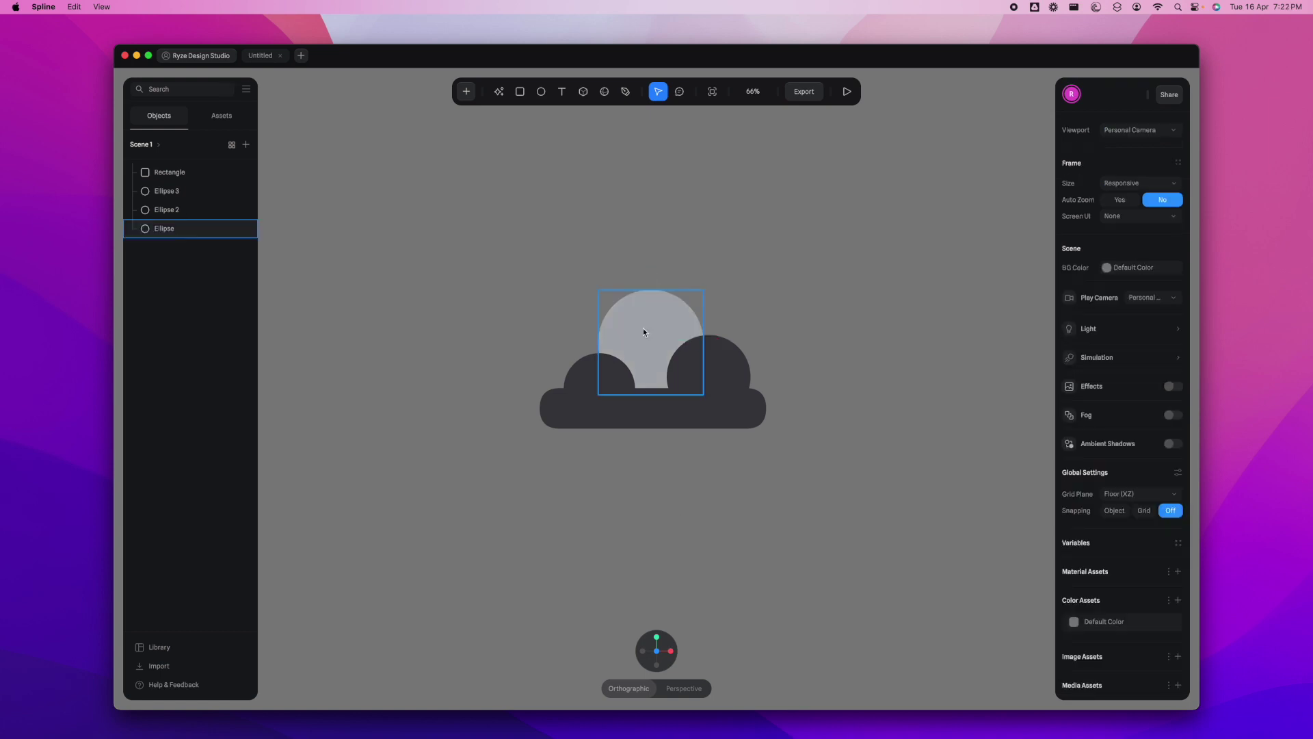
click(643, 332)
click(815, 494)
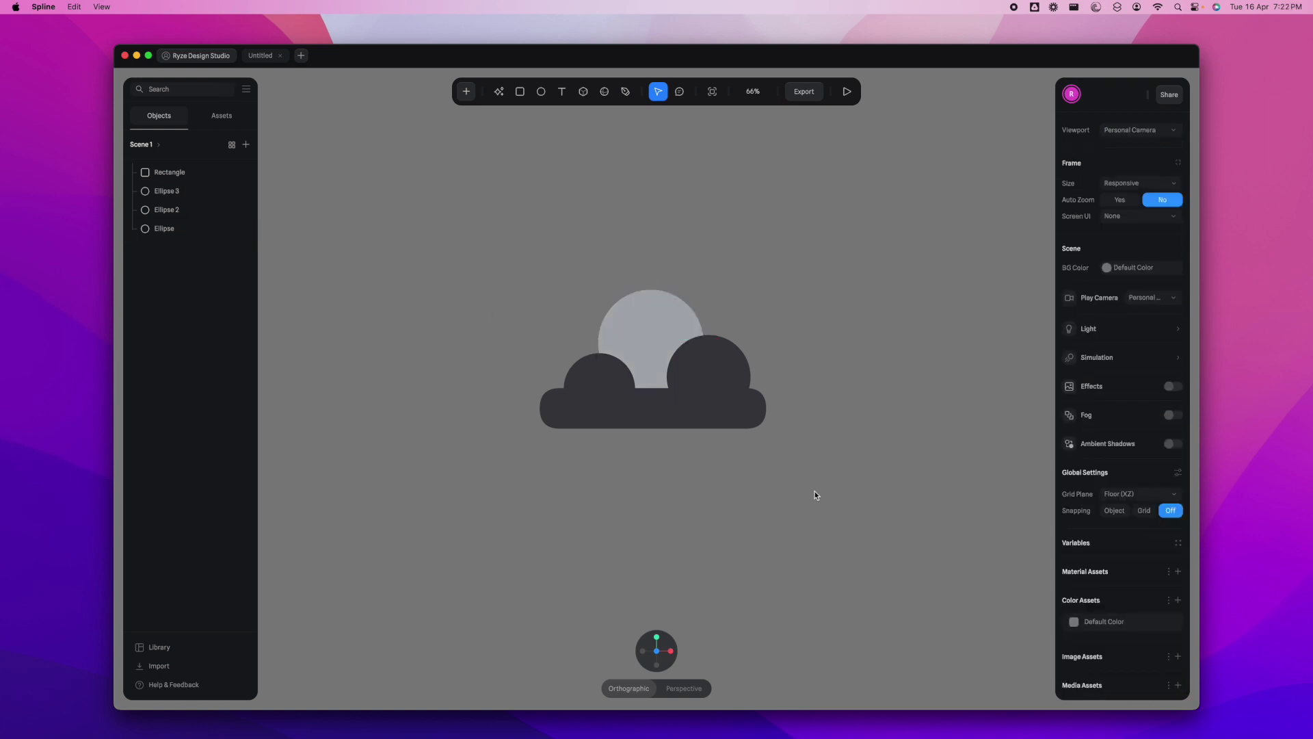
Select all four cloud shapes and combine them into one shape with a Boolean Union
drag(439, 255, 825, 557)
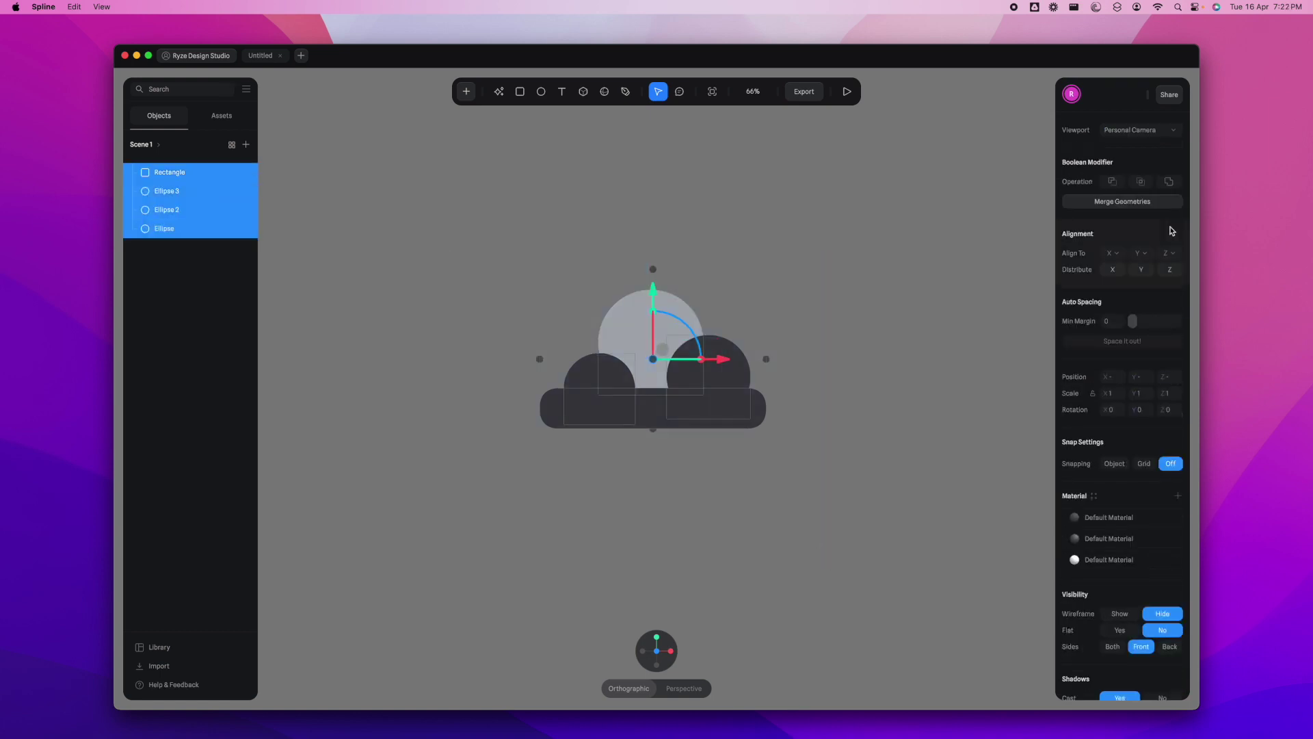
click(1169, 182)
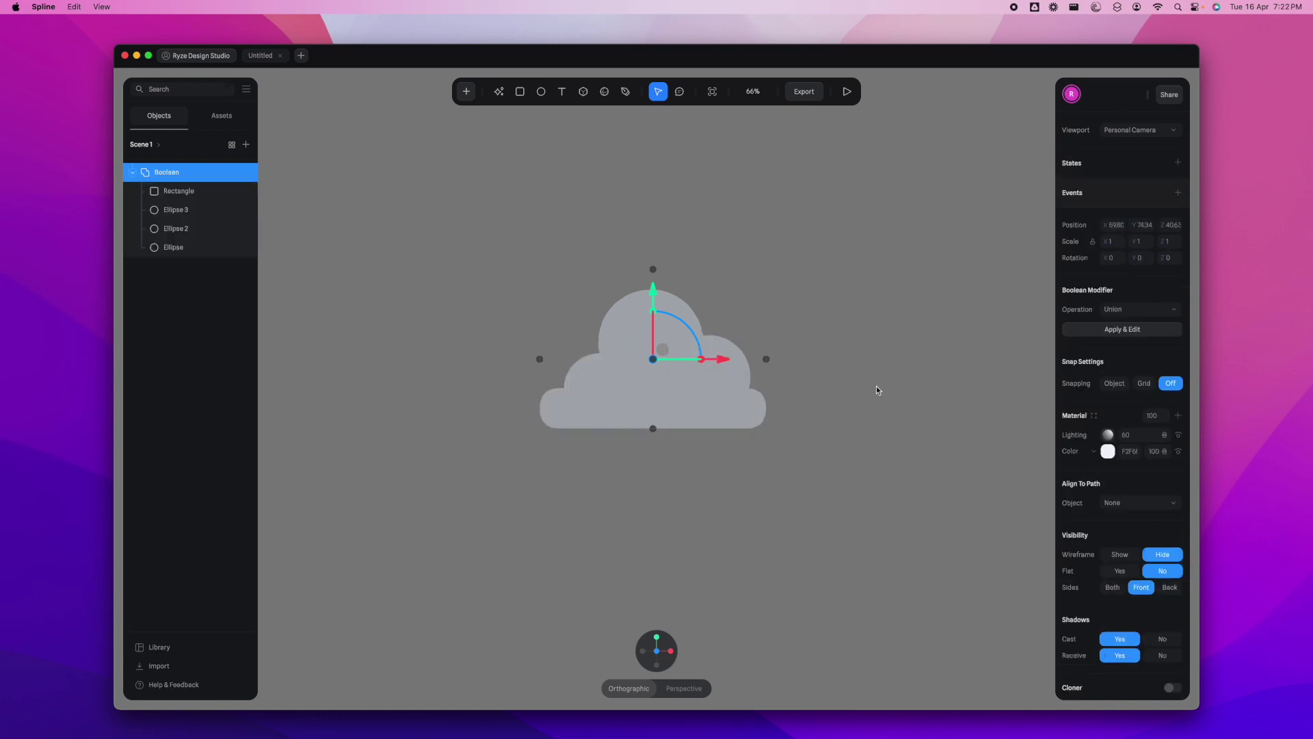
click(845, 449)
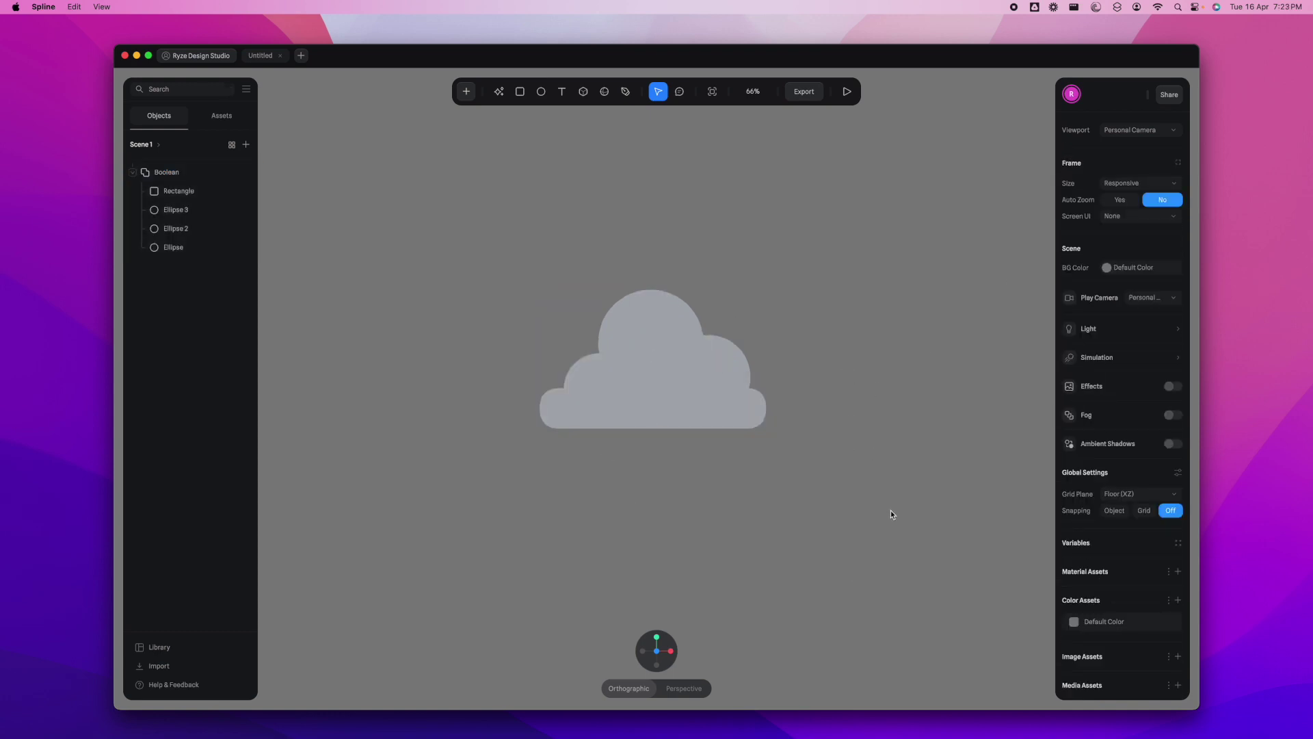
Set the bevel to 4 on Ellipse, Ellipse 2 and Ellipse 3 inside the Boolean group
right_drag(777, 524, 814, 519)
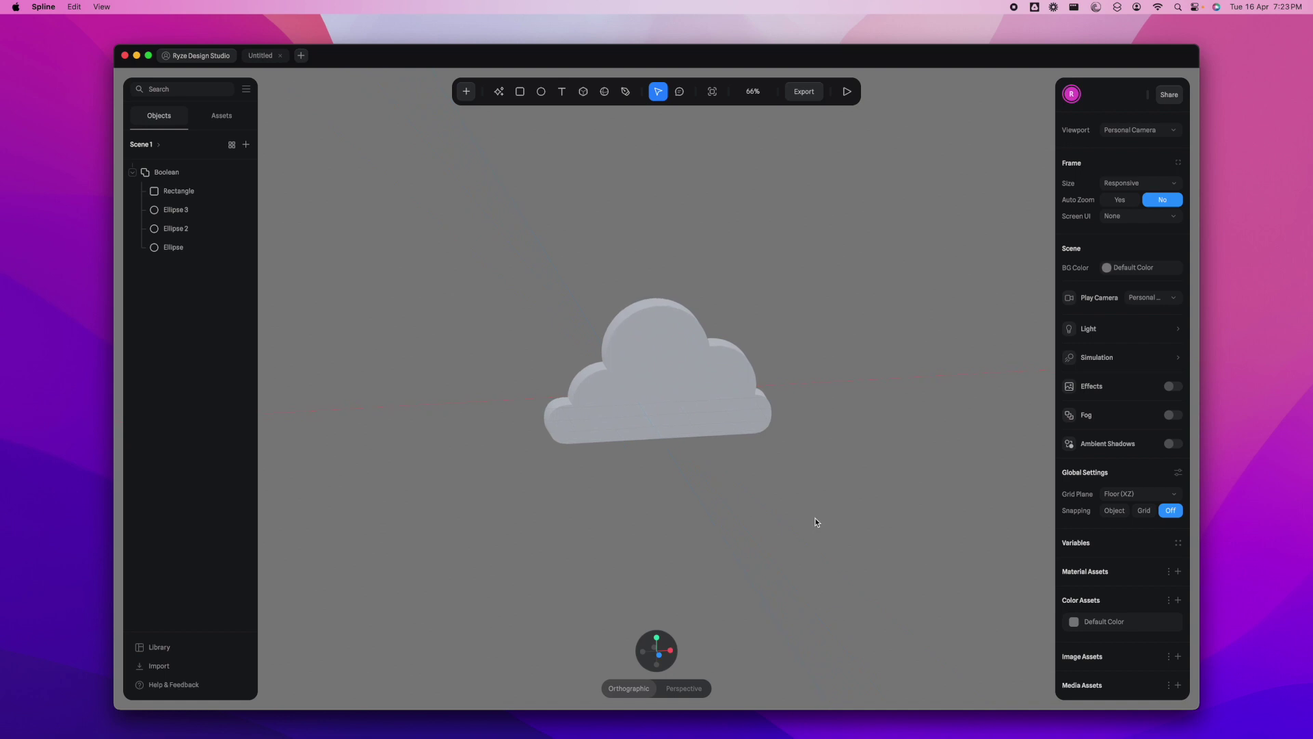
click(173, 247)
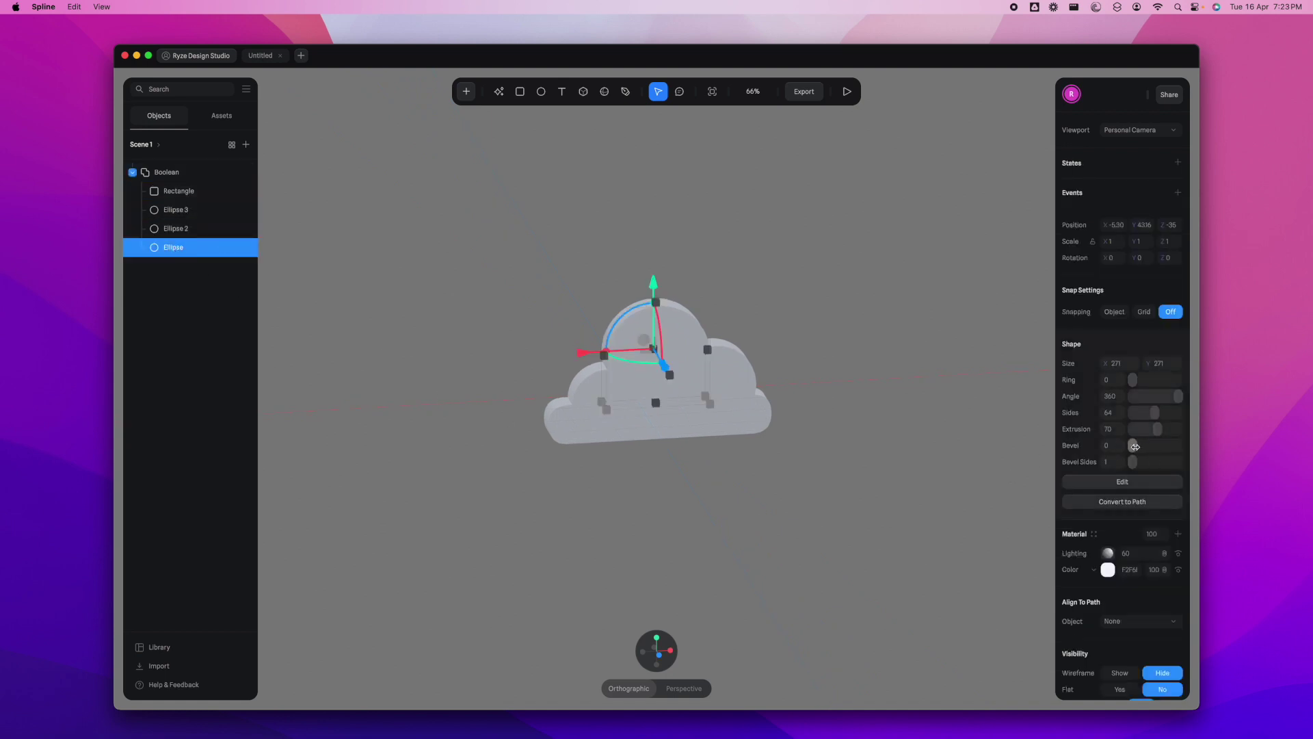
drag(1133, 445, 1135, 447)
click(176, 228)
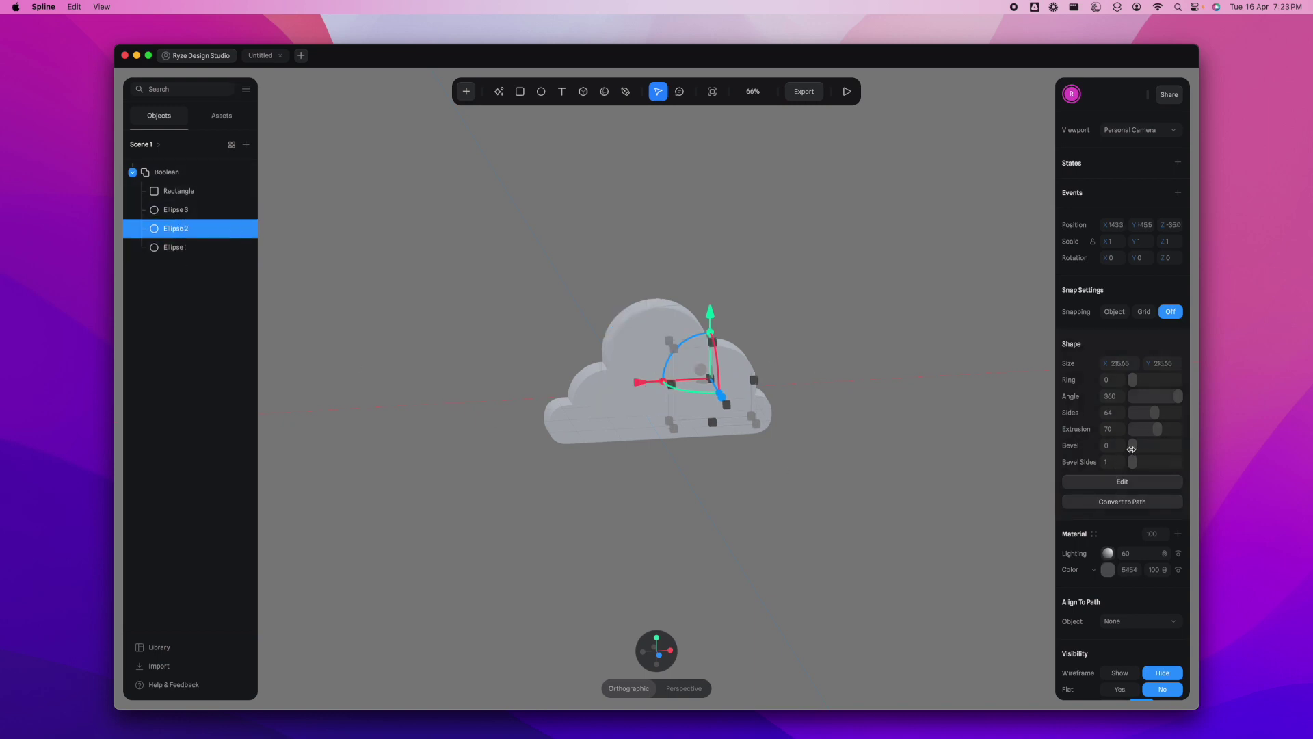
click(1108, 445)
text(4)
click(177, 209)
click(1109, 445)
text(4)
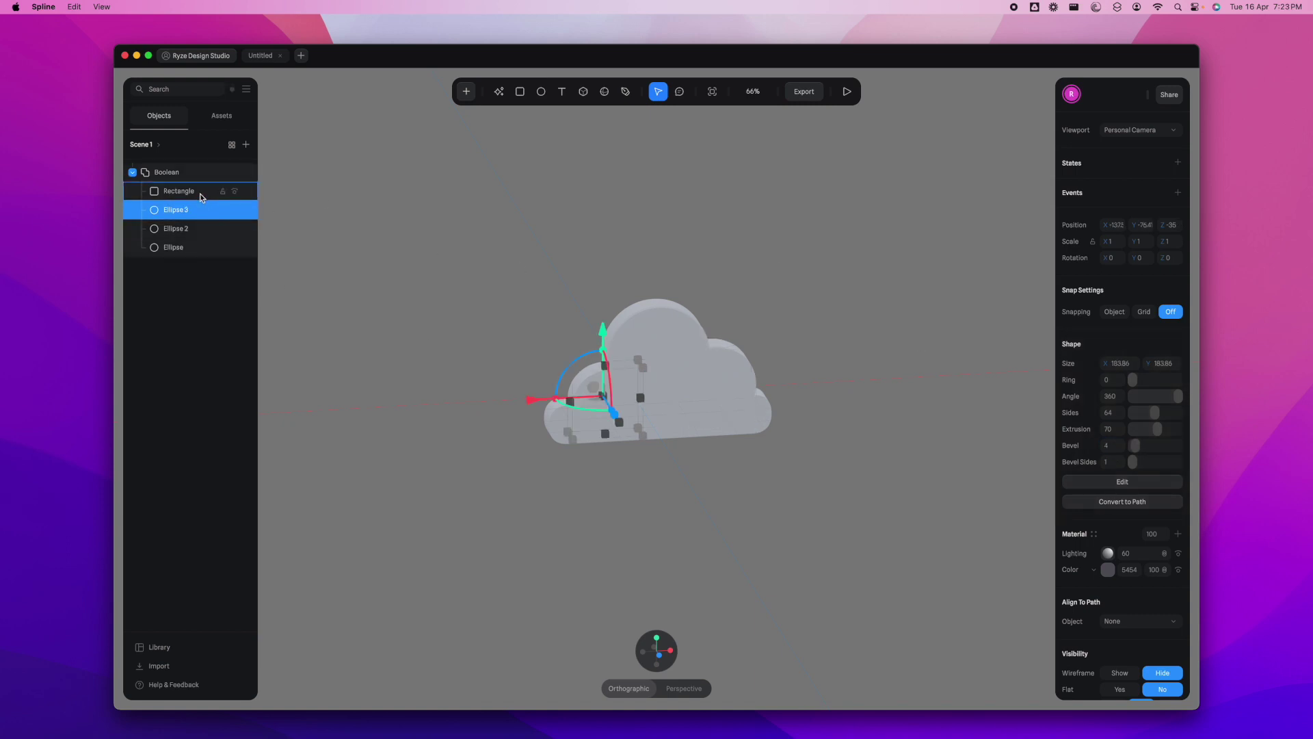
Set the bevel of the cloud's base rectangle to 4
click(205, 191)
click(1110, 431)
key(Return)
click(843, 536)
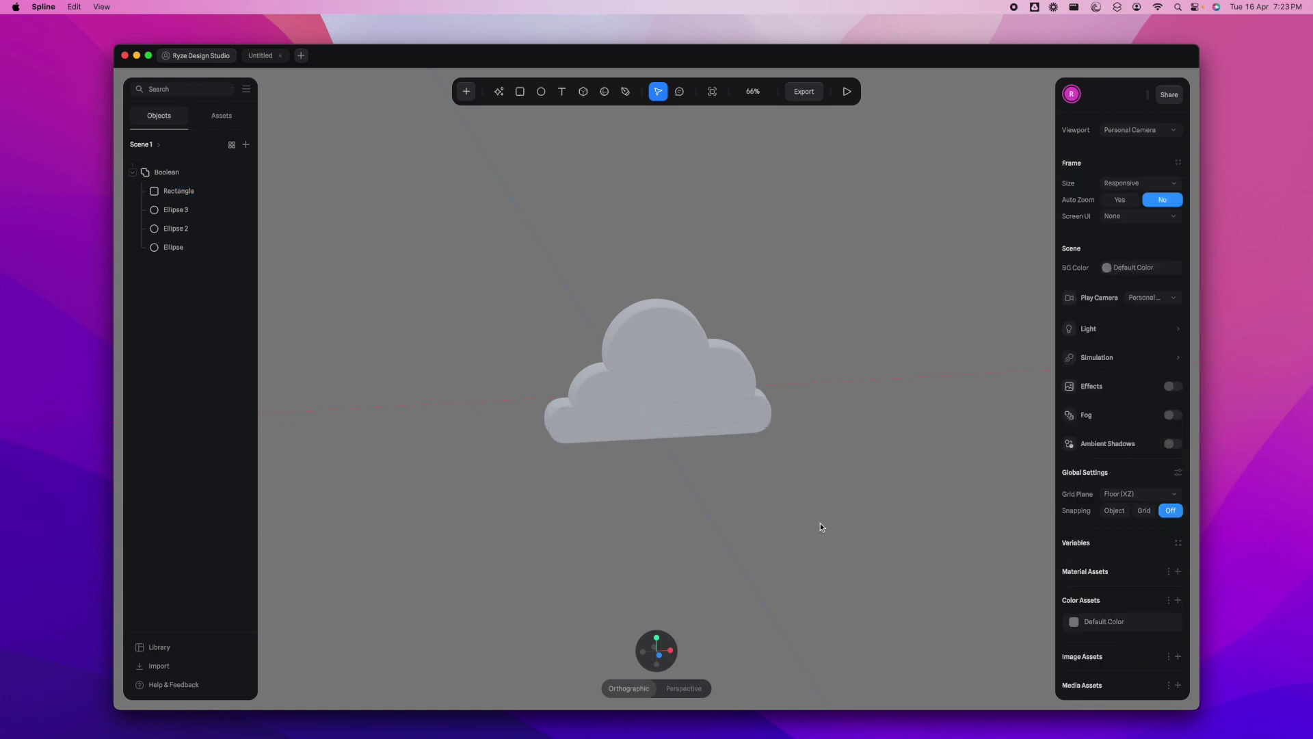
Set Bevel Sides to 2 on the cloud's circles and base rectangle, and return to the front view
click(198, 248)
click(1111, 462)
text(2)
key(Return)
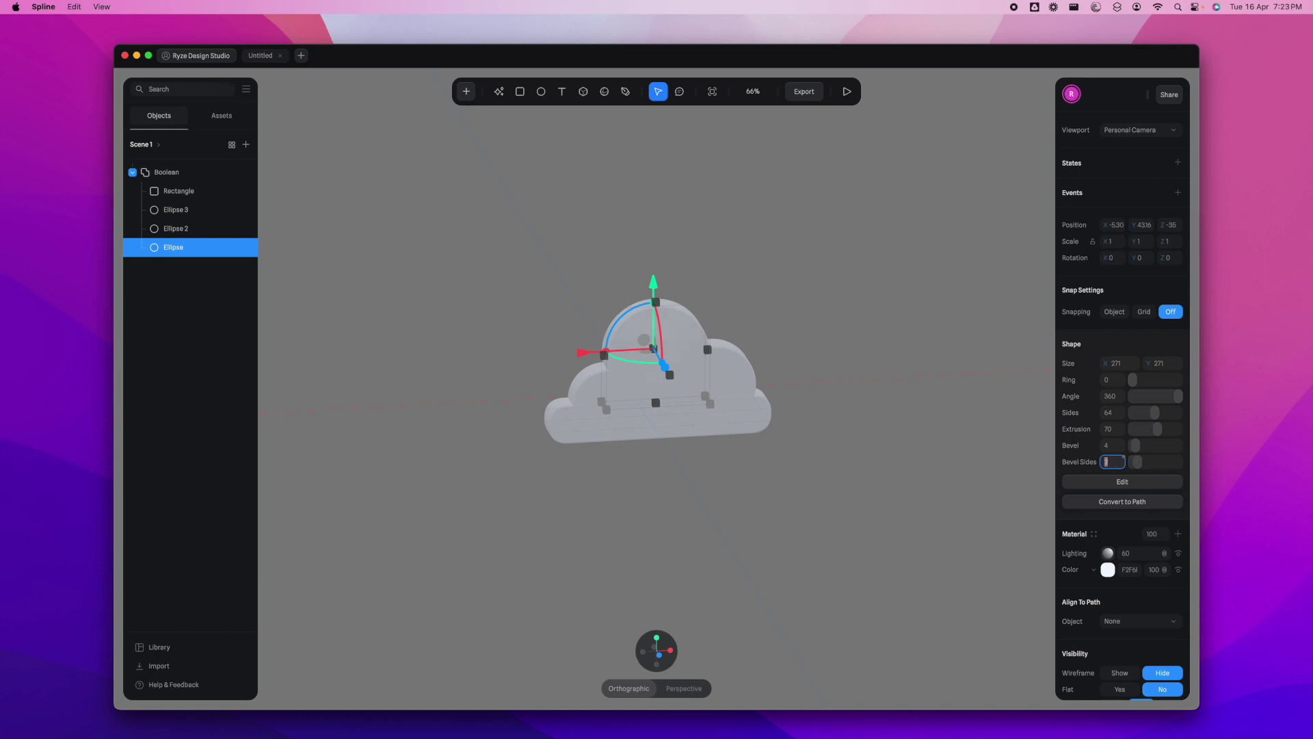
click(210, 230)
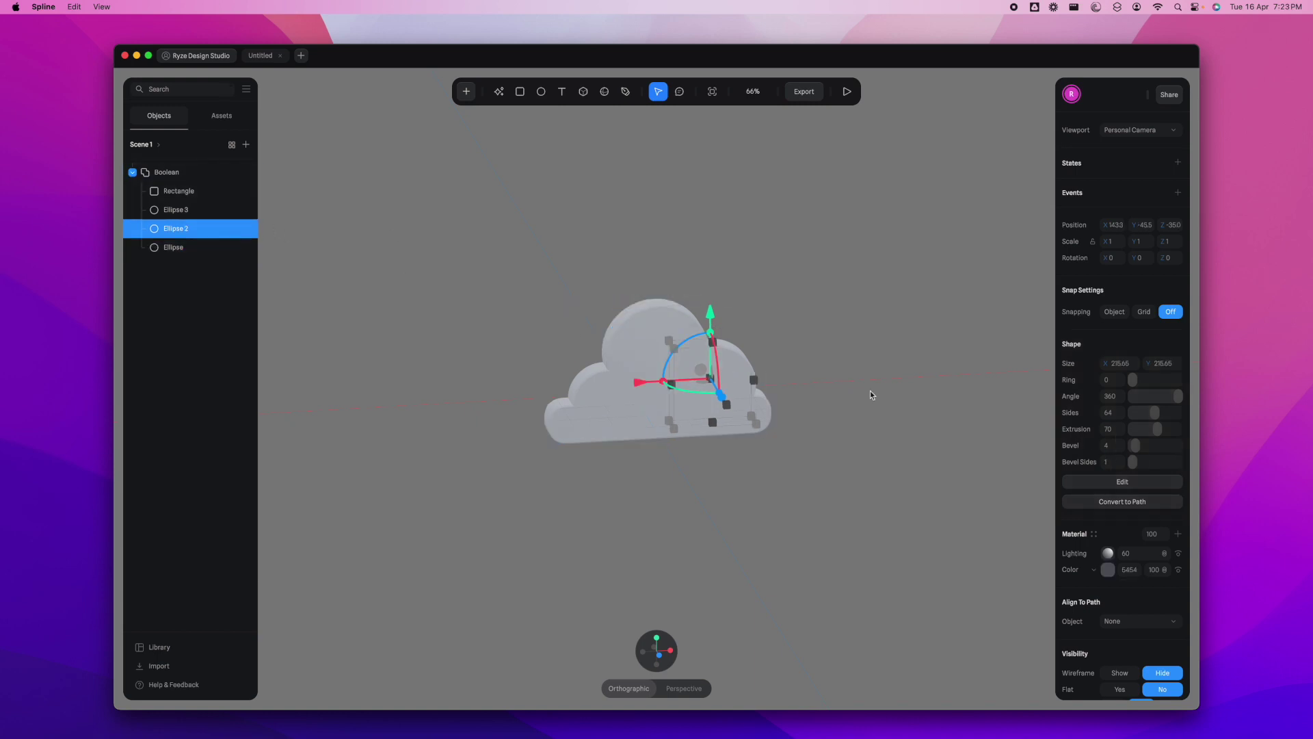
click(1111, 463)
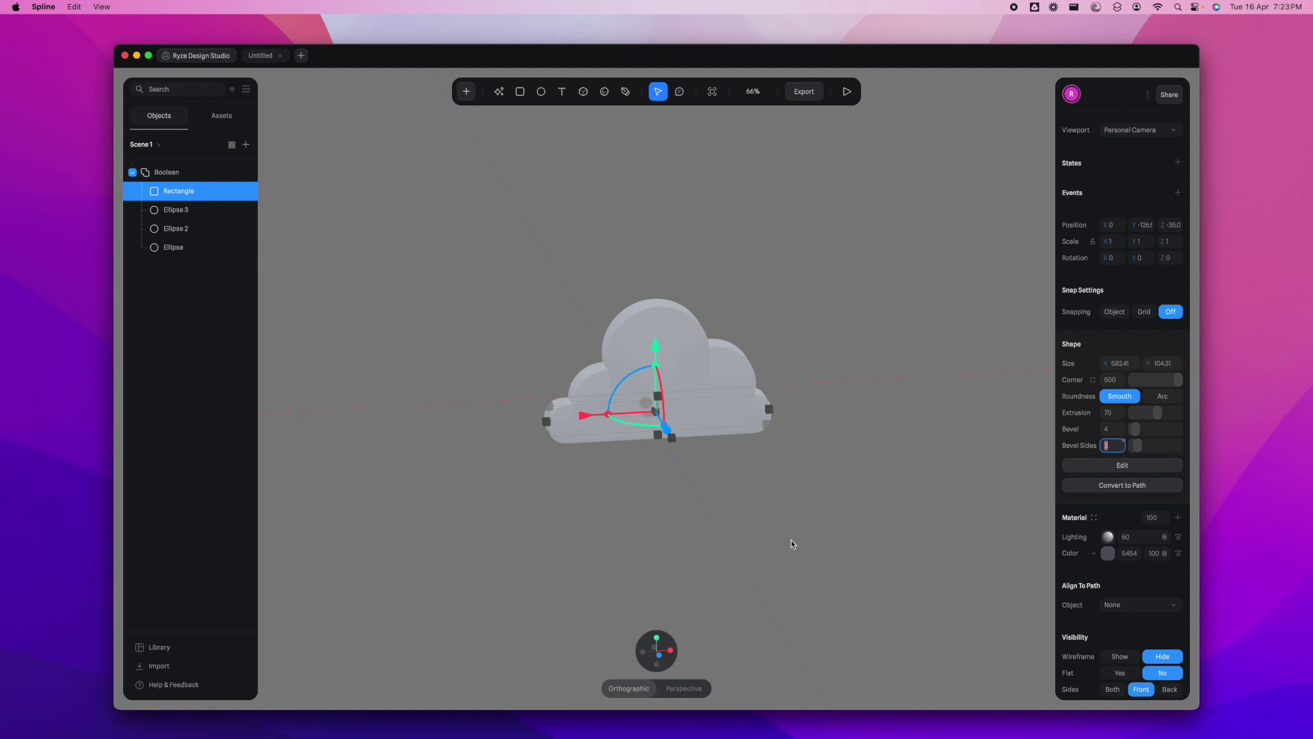
click(792, 539)
mouse_move(849, 512)
alt+mouse_down()
mouse_move(840, 536)
mouse_move(793, 548)
mouse_move(736, 418)
mouse_move(797, 430)
mouse_move(818, 499)
mouse_move(853, 503)
alt+mouse_up()
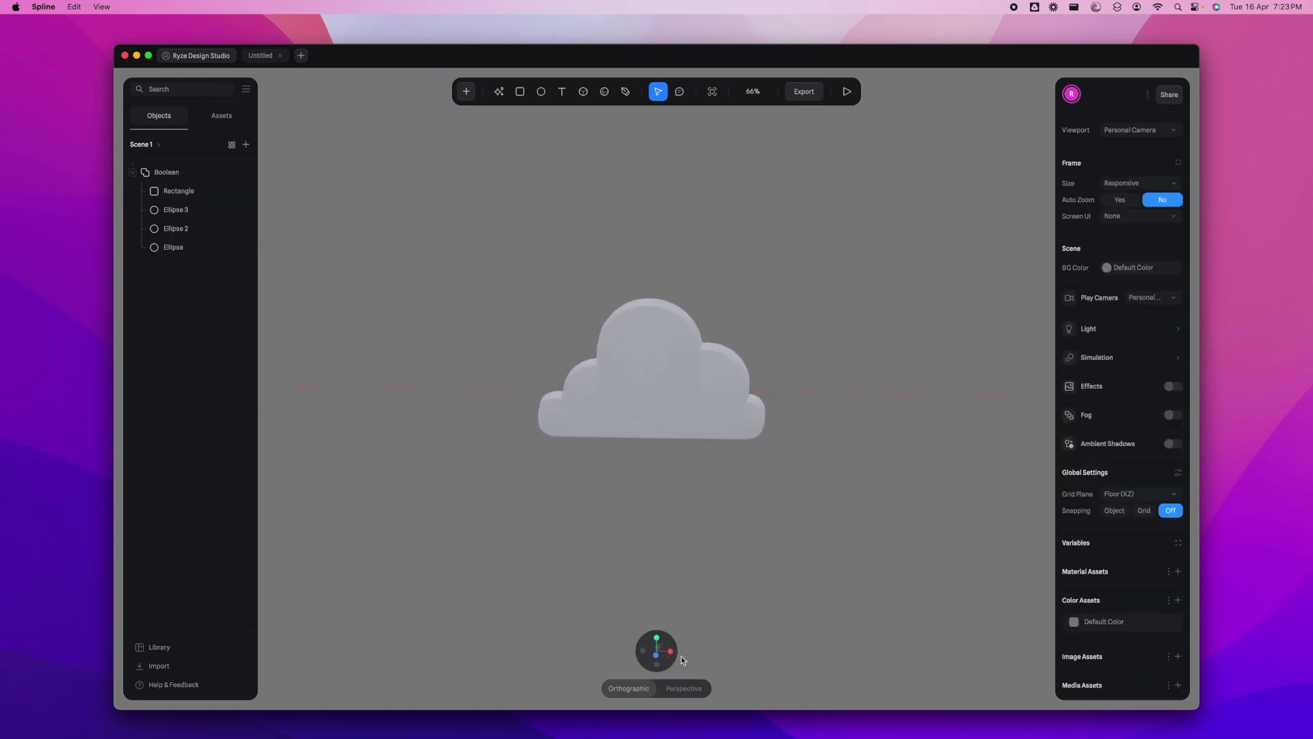
click(653, 654)
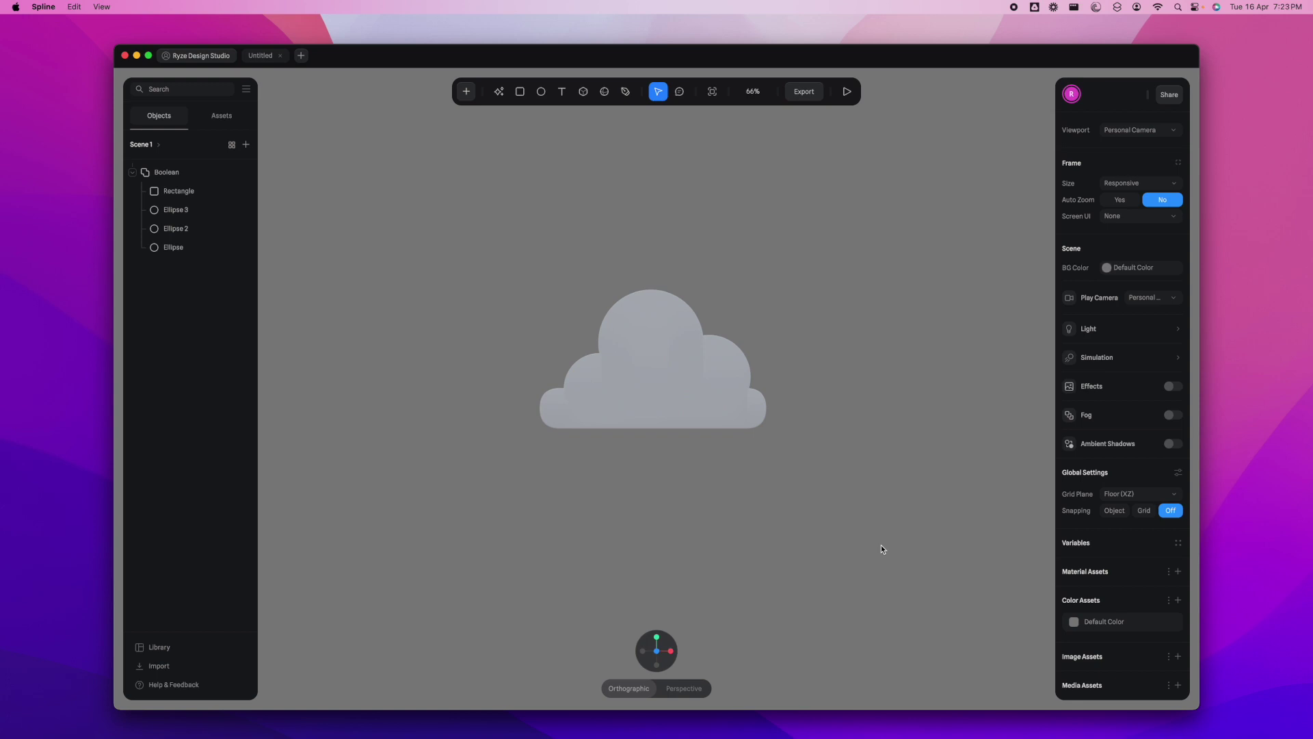
Draw a square rectangle about 791 by 791 around the cloud as its backdrop and shift it slightly
click(520, 93)
shift+drag(501, 223, 807, 475)
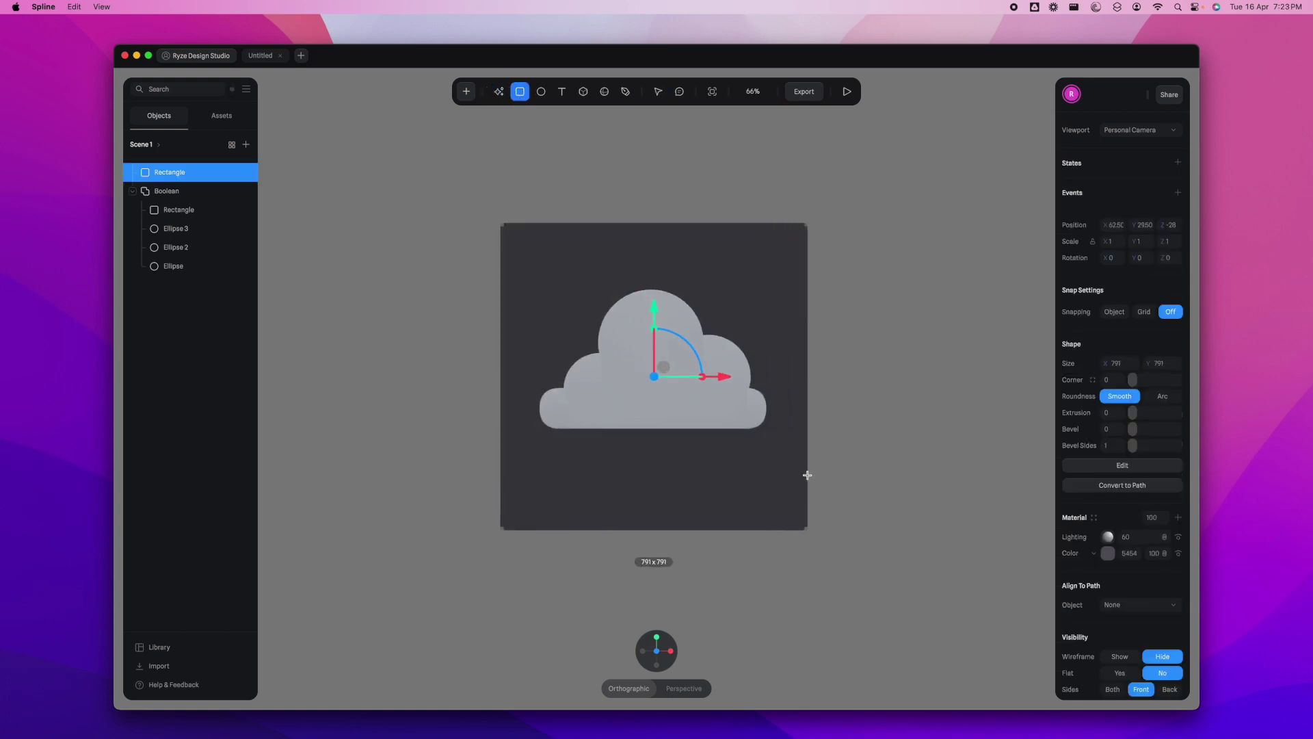
key(v)
drag(675, 490, 679, 486)
Centre the Boolean cloud and the square backdrop on each other along the Y and X axes
click(171, 193)
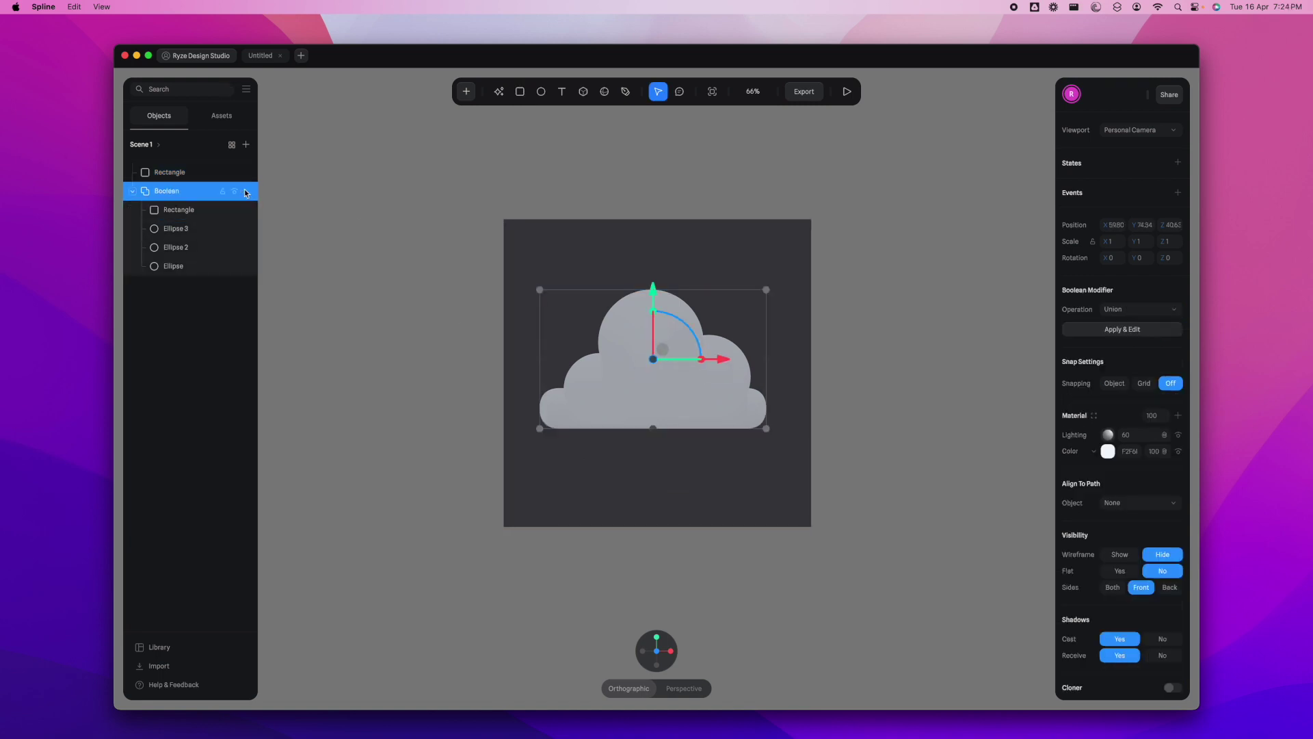
shift+click(609, 251)
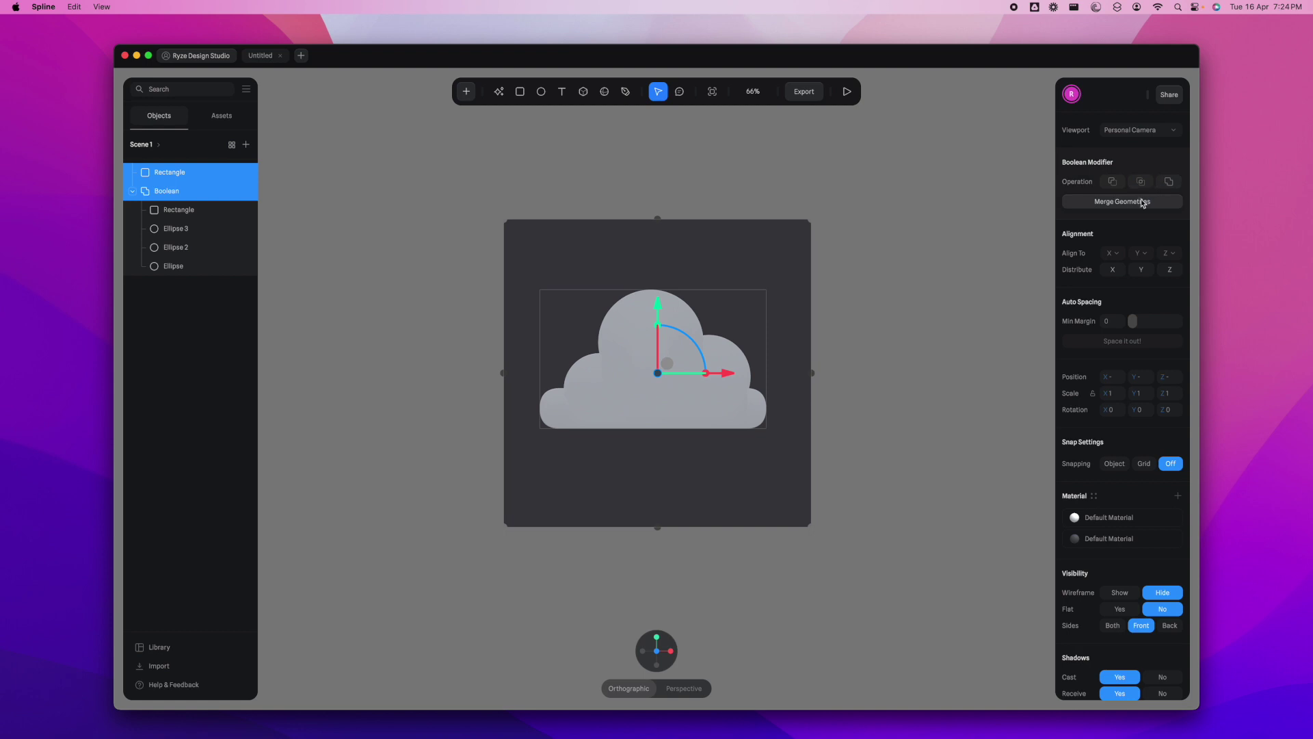
click(1141, 253)
click(1142, 299)
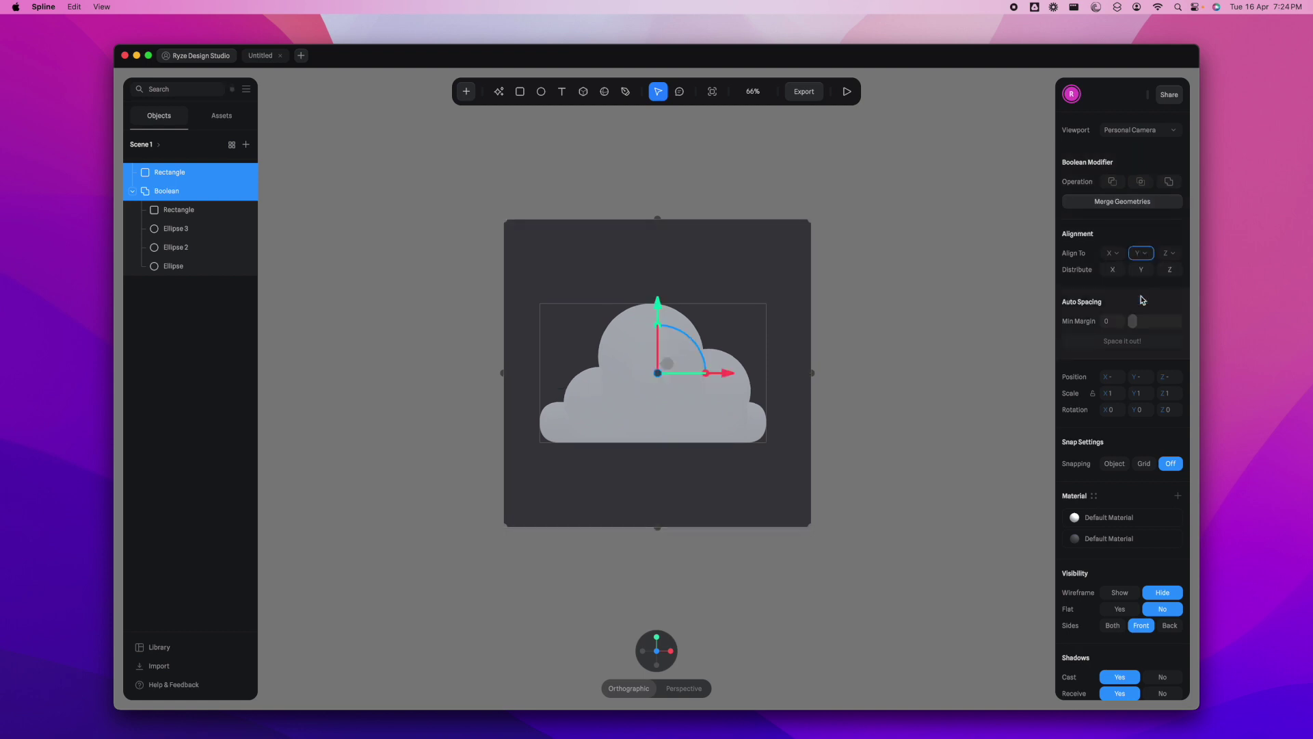
click(1113, 253)
click(1124, 299)
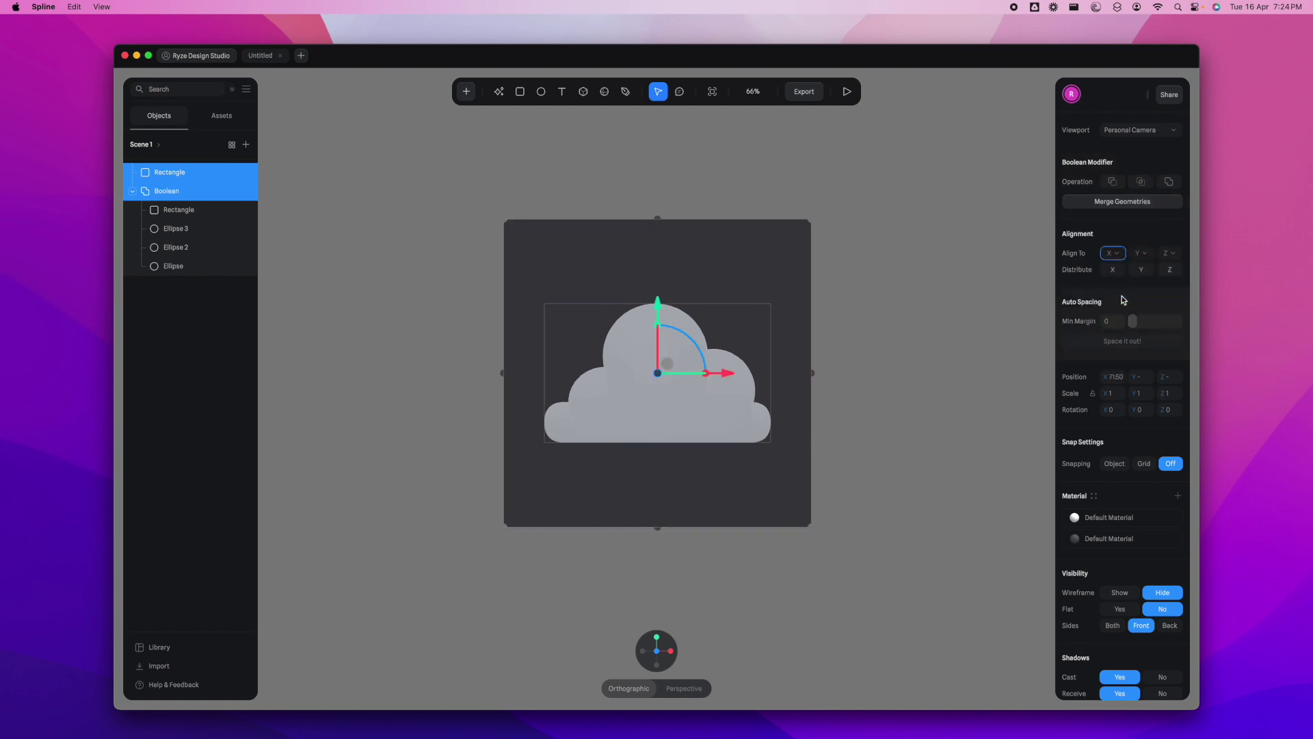
click(958, 384)
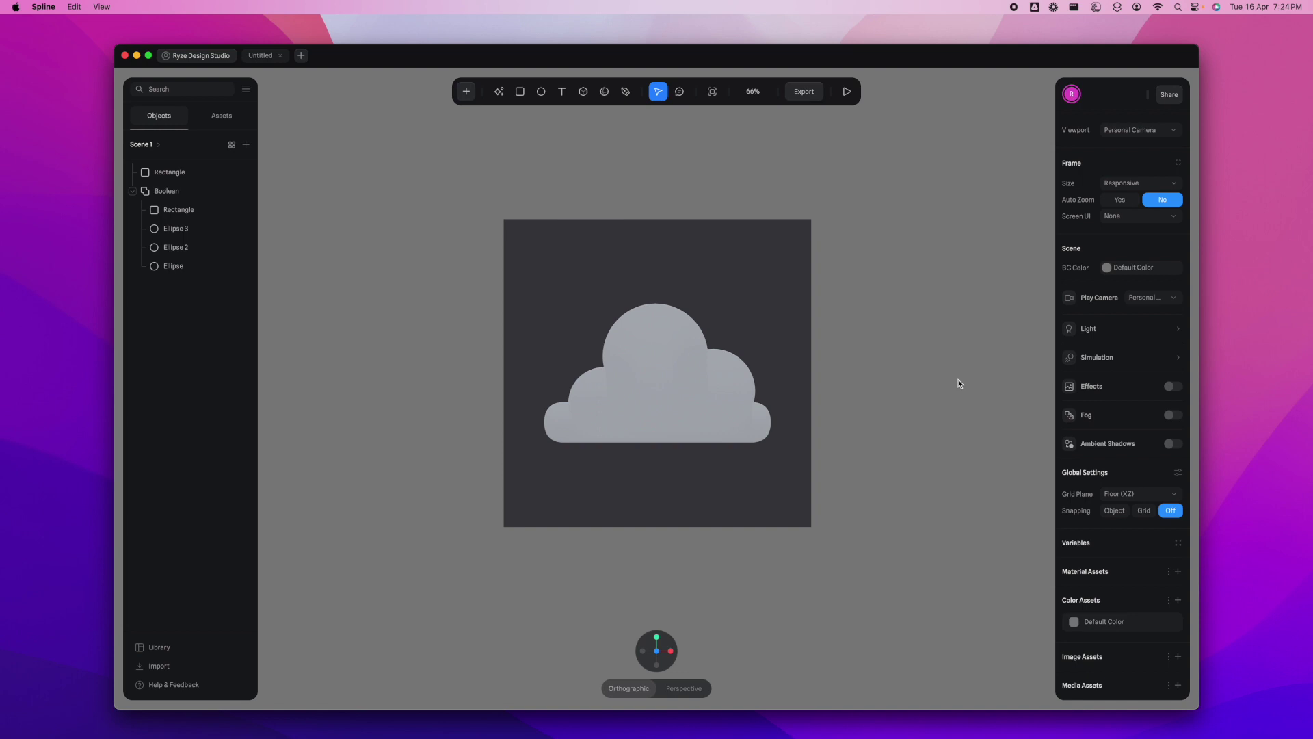
Set the backdrop square's extrusion to 100
drag(957, 466, 870, 528)
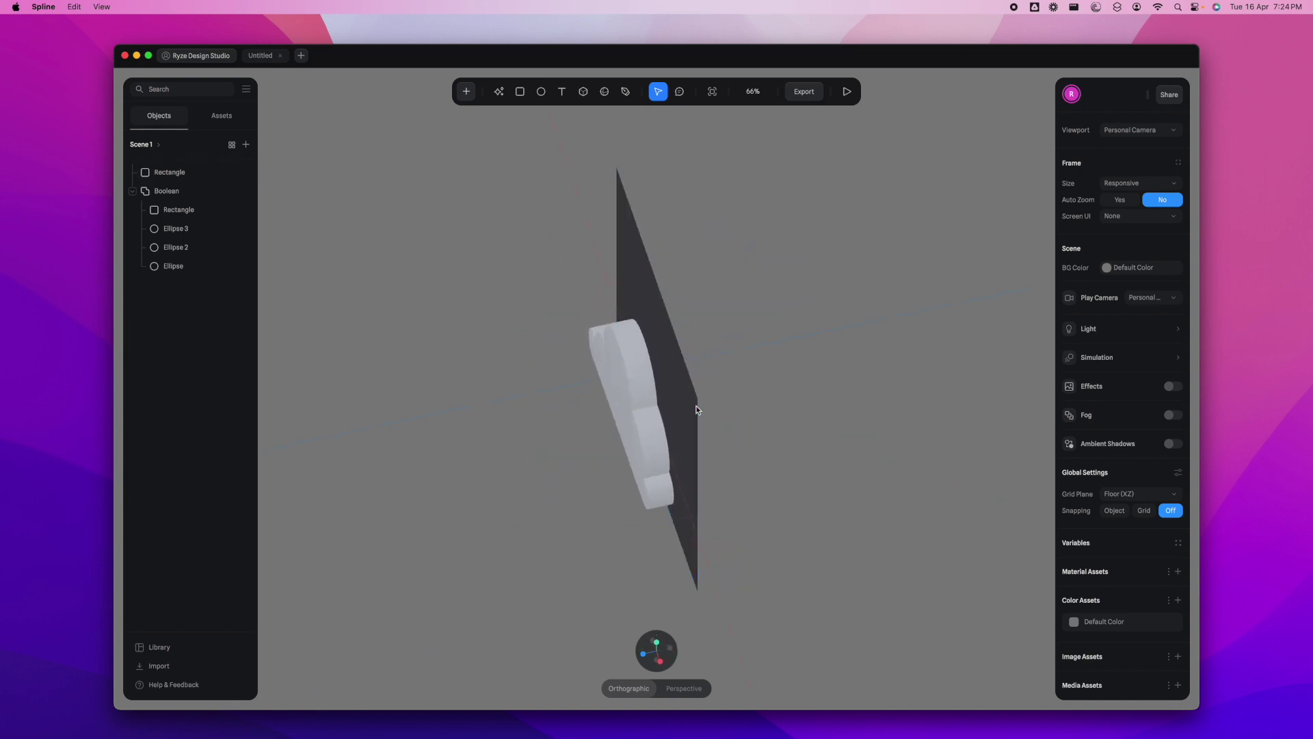
click(695, 405)
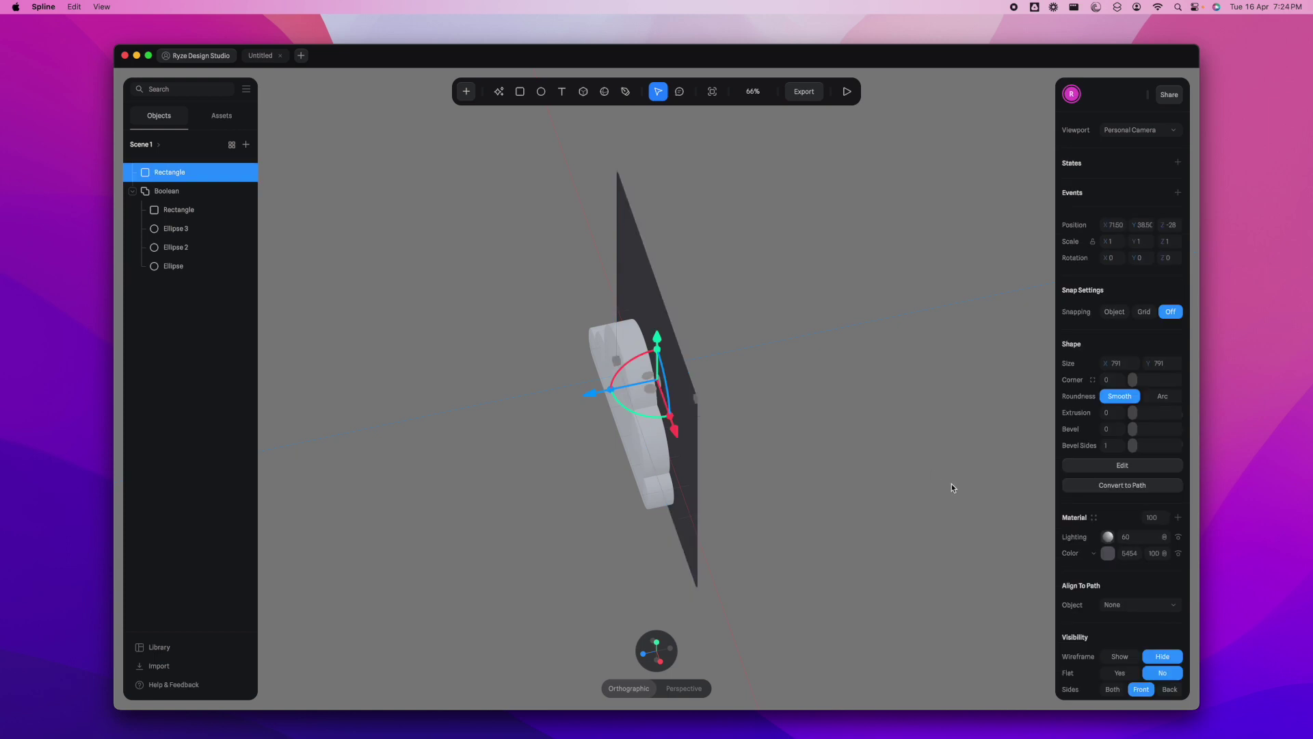
drag(1133, 415, 1153, 415)
click(1113, 413)
text(100)
key(Return)
click(873, 515)
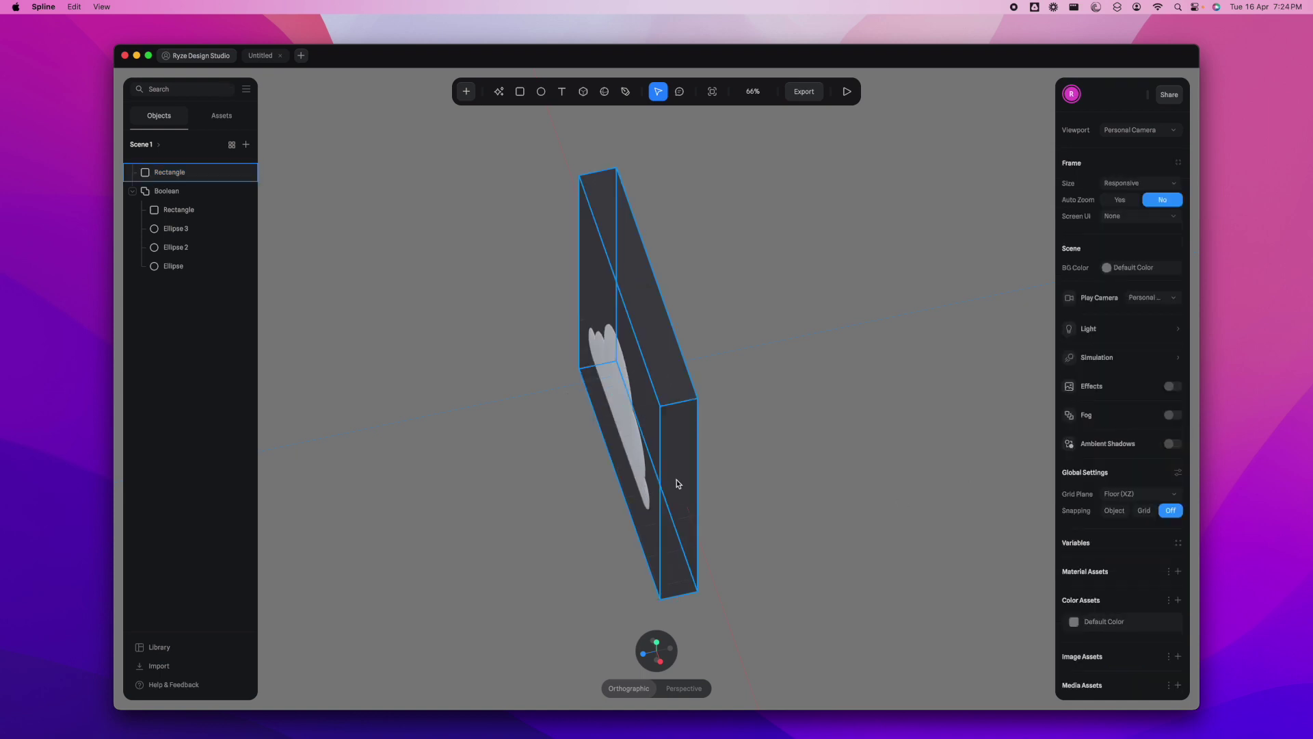
Move the extruded backdrop back along its Z axis so it sits behind the cloud
click(678, 484)
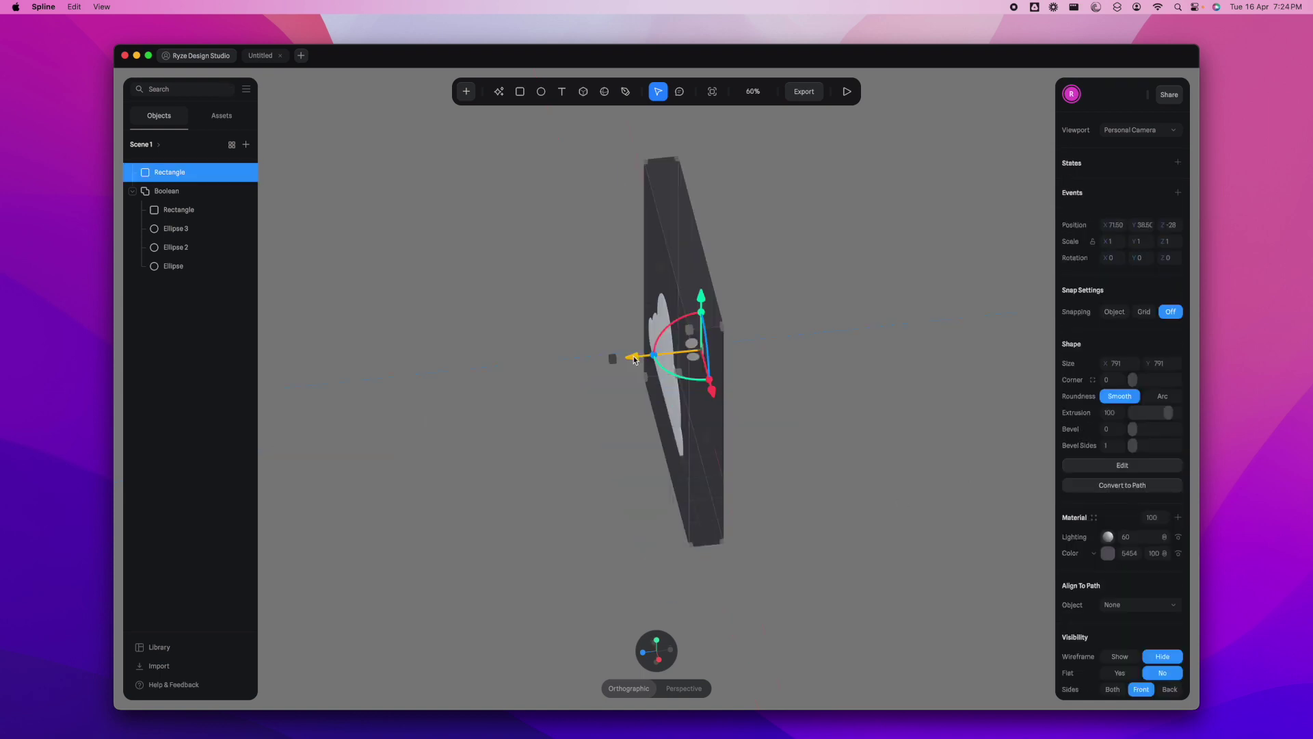
drag(635, 362, 684, 357)
click(909, 439)
right_drag(894, 534, 971, 511)
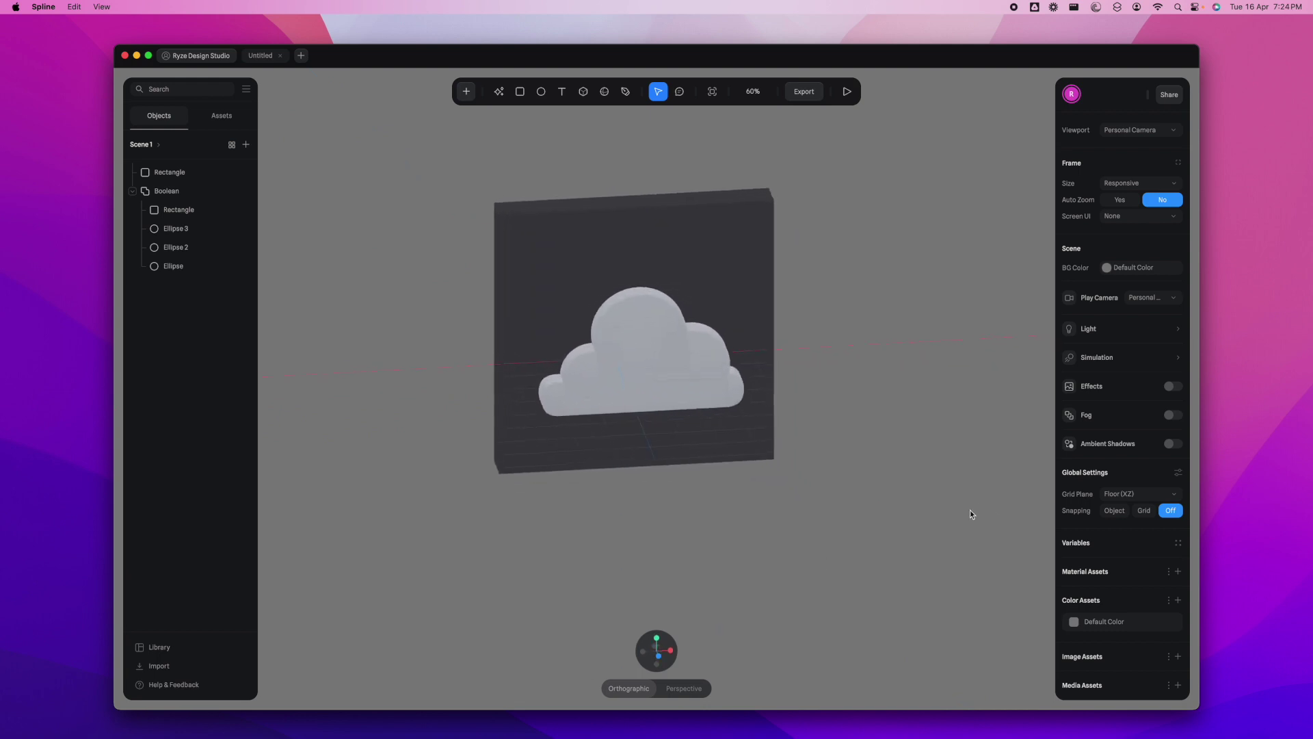
Round the backdrop with a bevel of 17, 6 bevel sides and a corner radius of 81
click(661, 659)
click(764, 231)
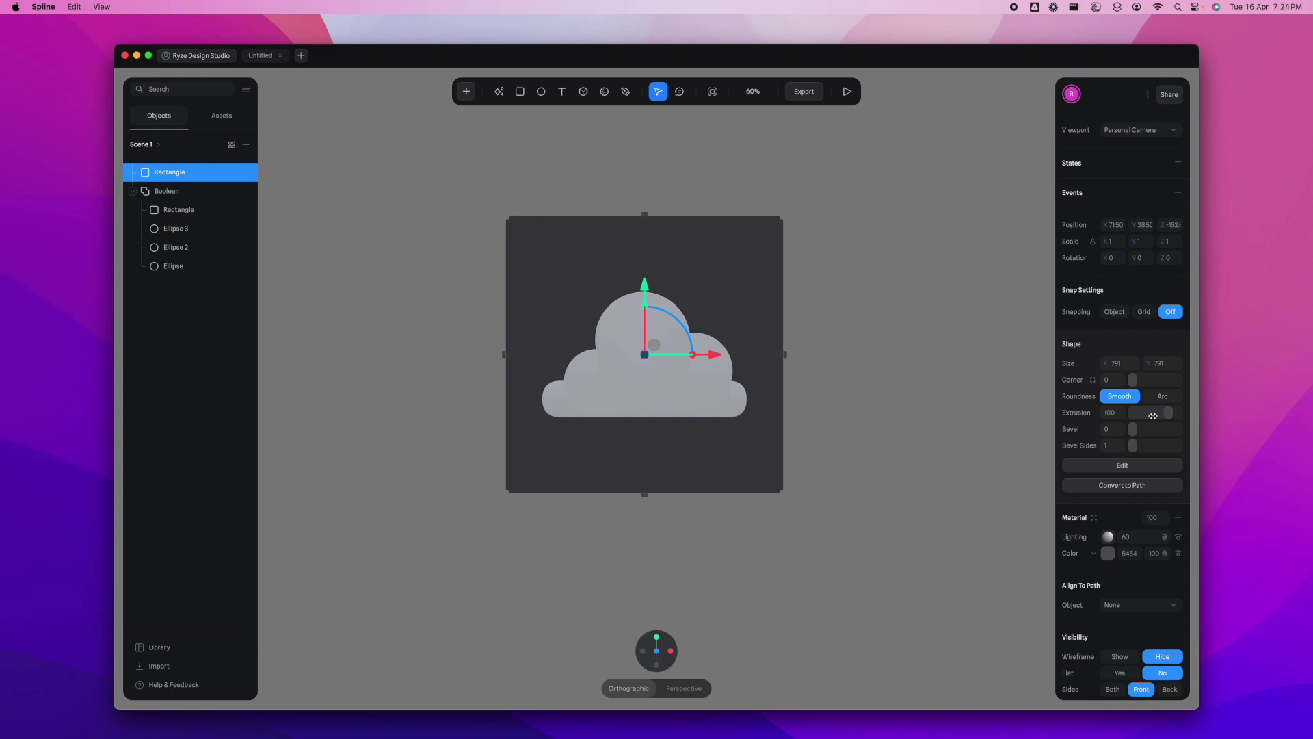
drag(1133, 431, 1163, 447)
drag(1135, 381, 1172, 380)
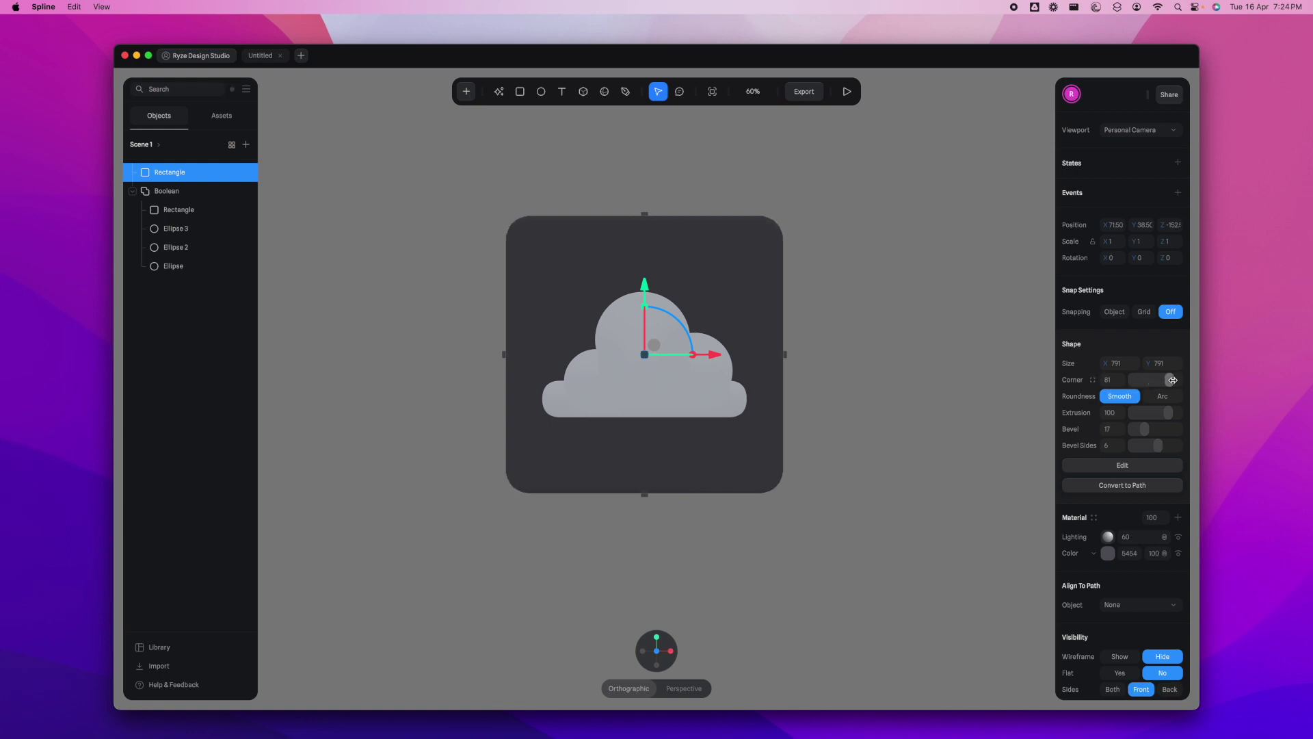
click(909, 411)
drag(856, 514, 889, 528)
mouse_move(888, 527)
right_down()
mouse_move(847, 589)
mouse_move(854, 545)
mouse_move(809, 501)
mouse_move(876, 525)
mouse_move(892, 507)
right_up()
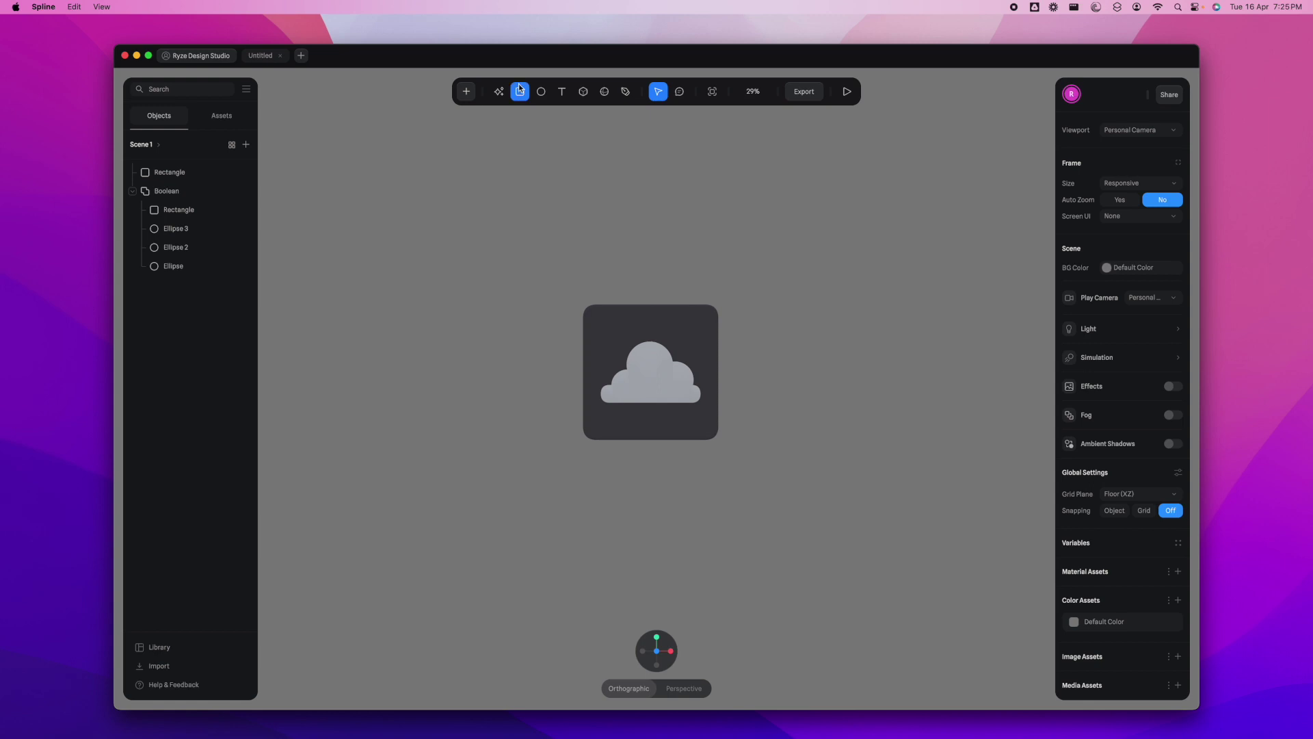
Add a directional light to the scene
click(469, 93)
scroll(513, 258, down, 10)
scroll(510, 290, down, 1)
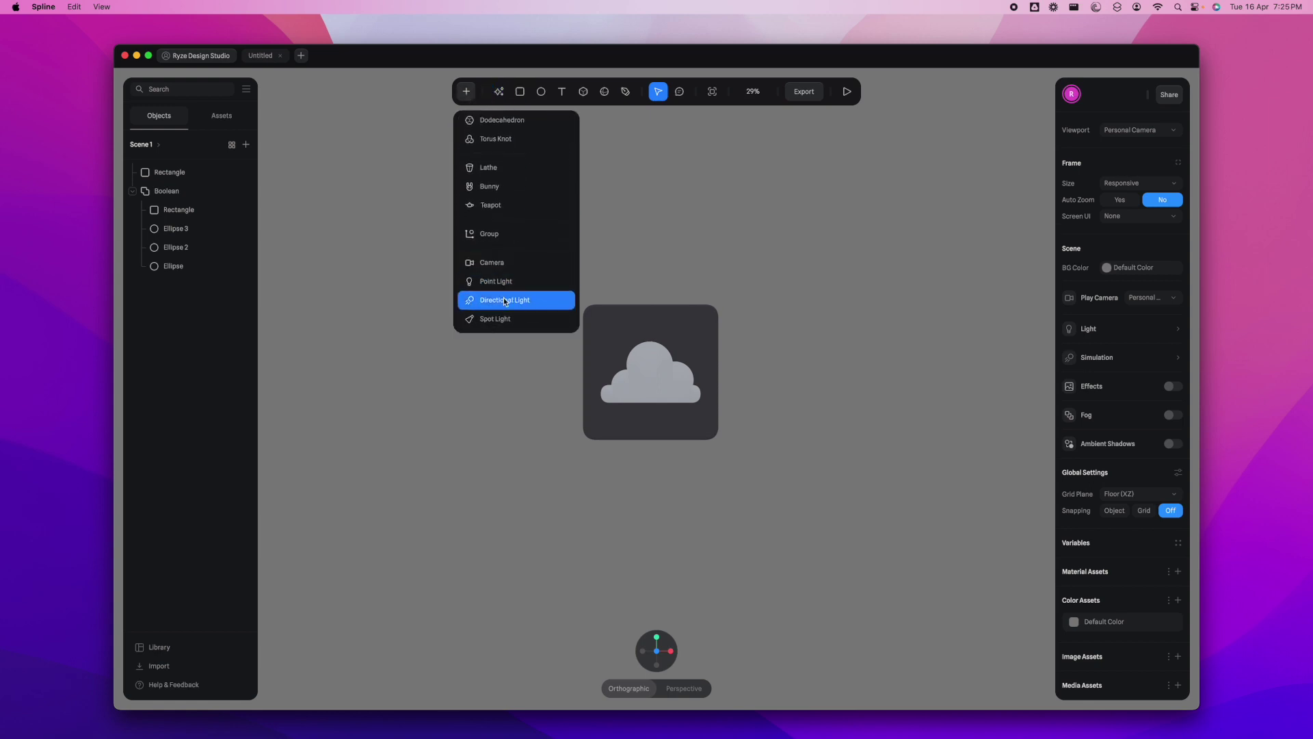
click(504, 301)
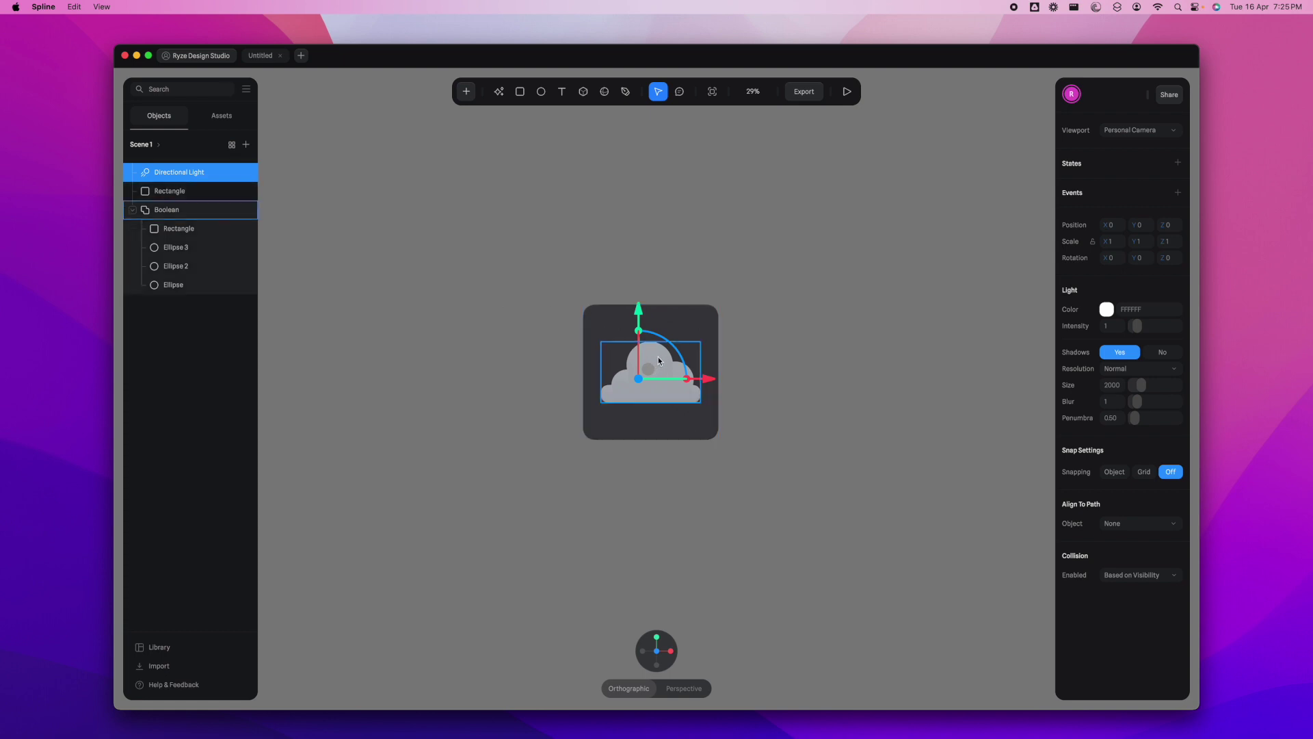
Move the directional light up and to the left of the cloud, to about X -928, Y 217
drag(640, 381, 547, 356)
key(super+z)
drag(708, 380, 549, 380)
drag(479, 314, 480, 212)
drag(833, 396, 795, 447)
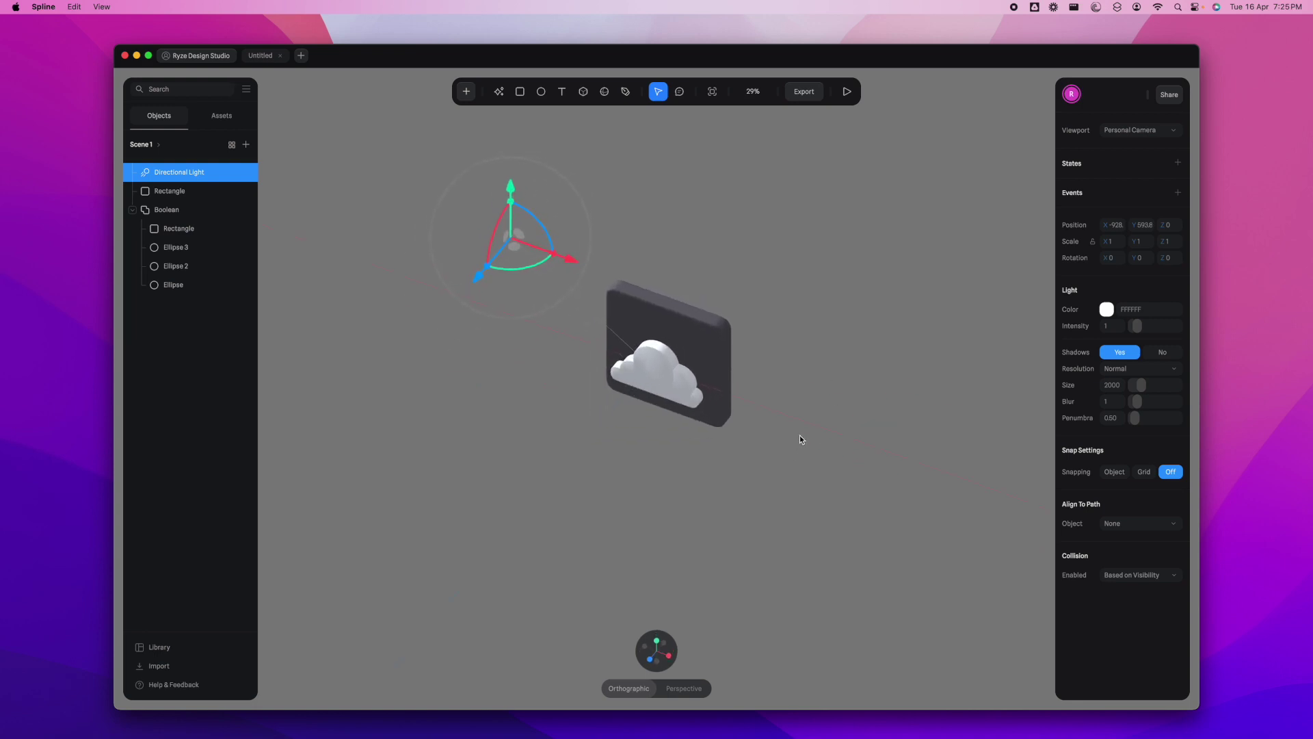
drag(518, 188, 545, 237)
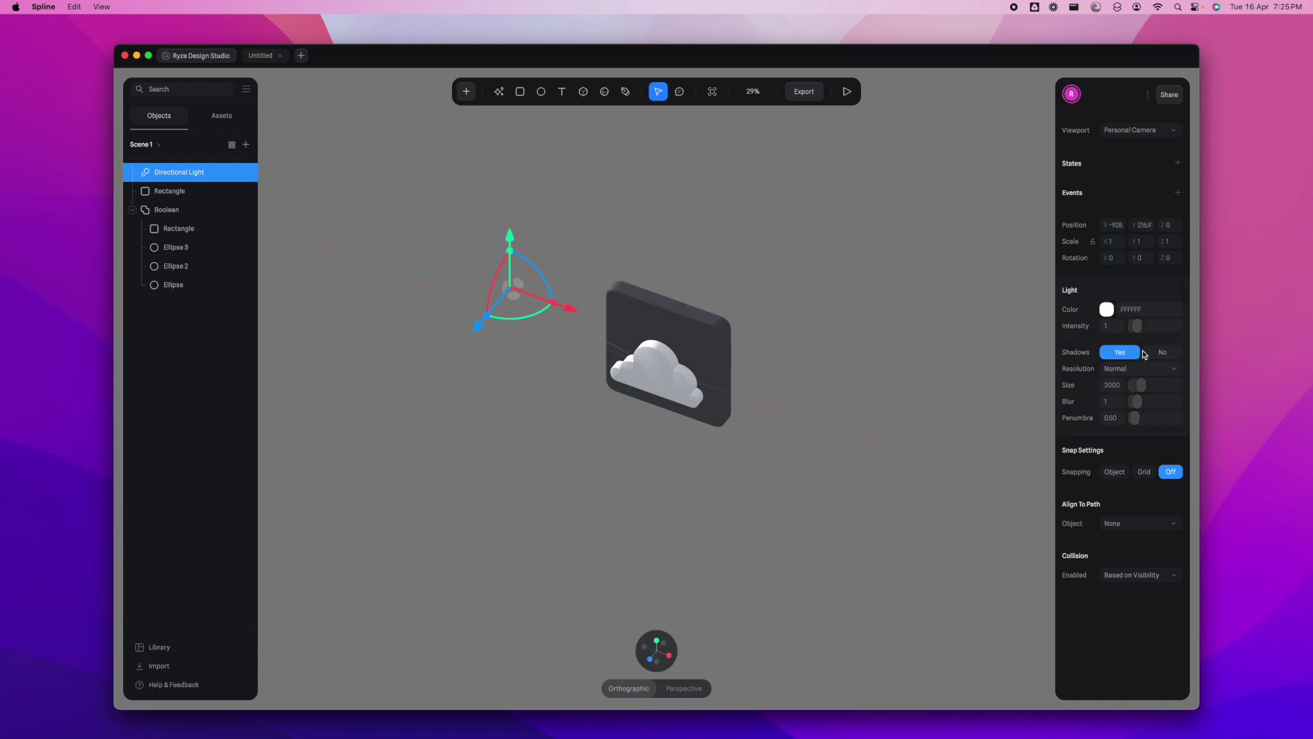
Set the directional light's intensity to 0.5, shadow blur to 2.90 and penumbra to 2.28
drag(1141, 329, 1141, 331)
click(1115, 328)
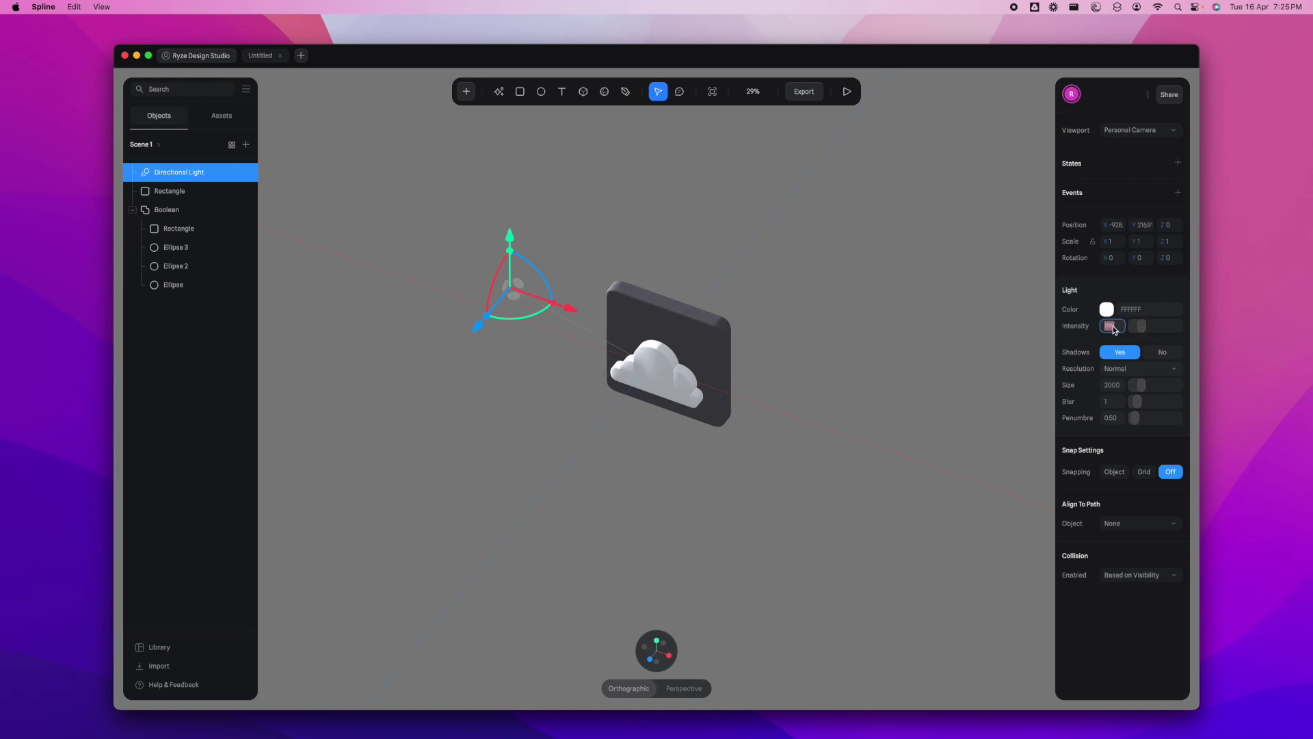
text(0.5)
key(Return)
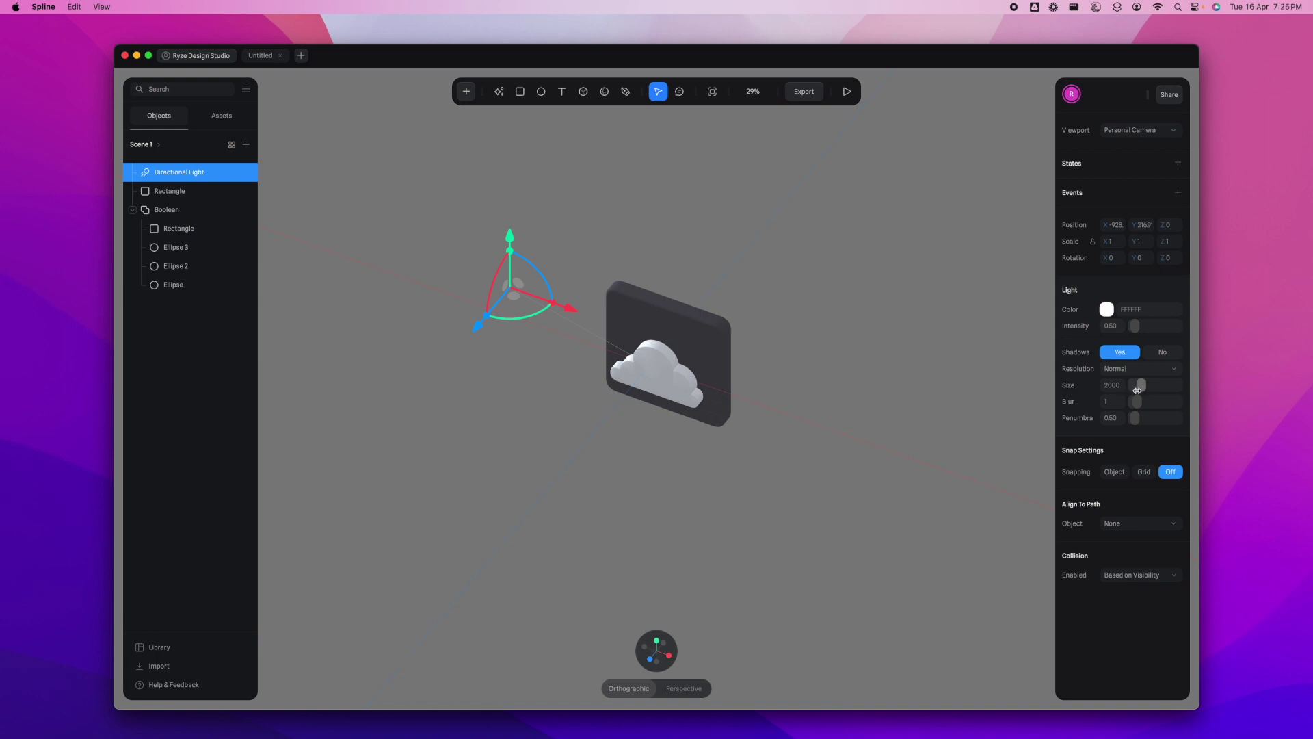
drag(1137, 401, 1142, 422)
Check the cast and receive shadow settings of the Boolean cloud and its base rectangle
click(187, 214)
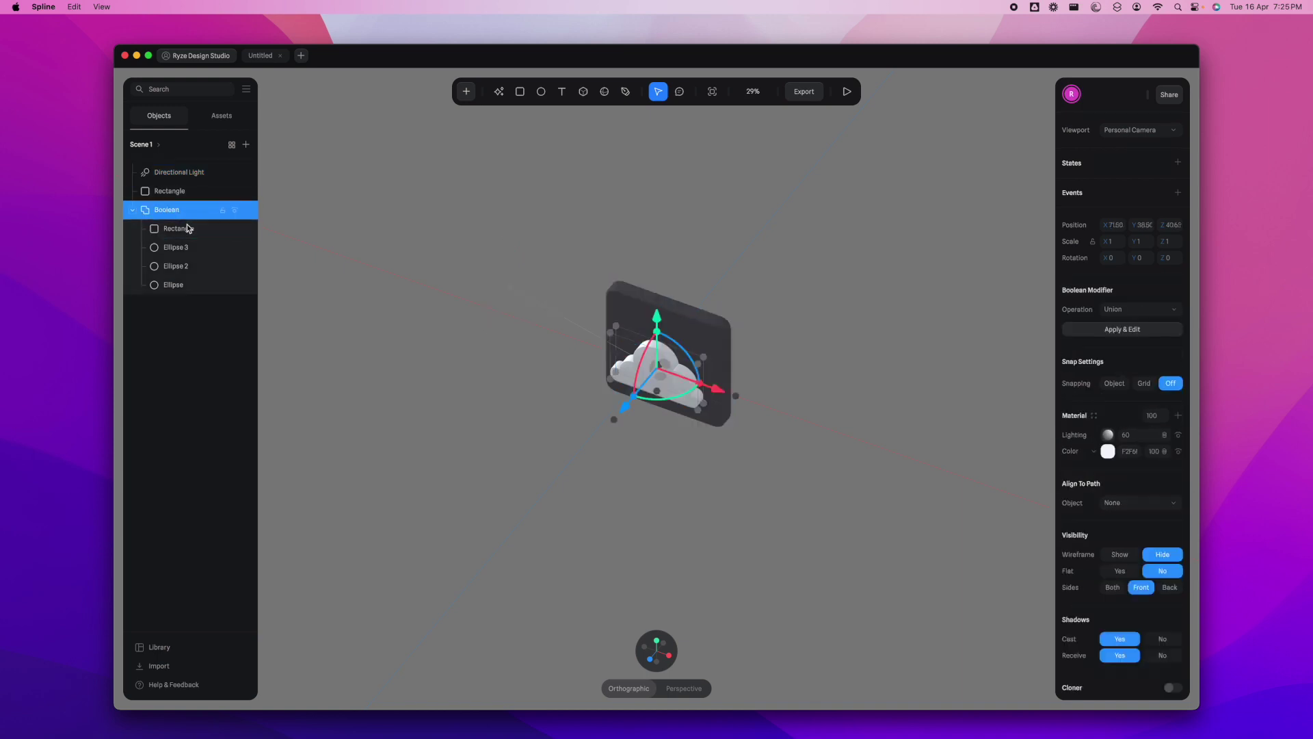
scroll(1092, 576, down, 2)
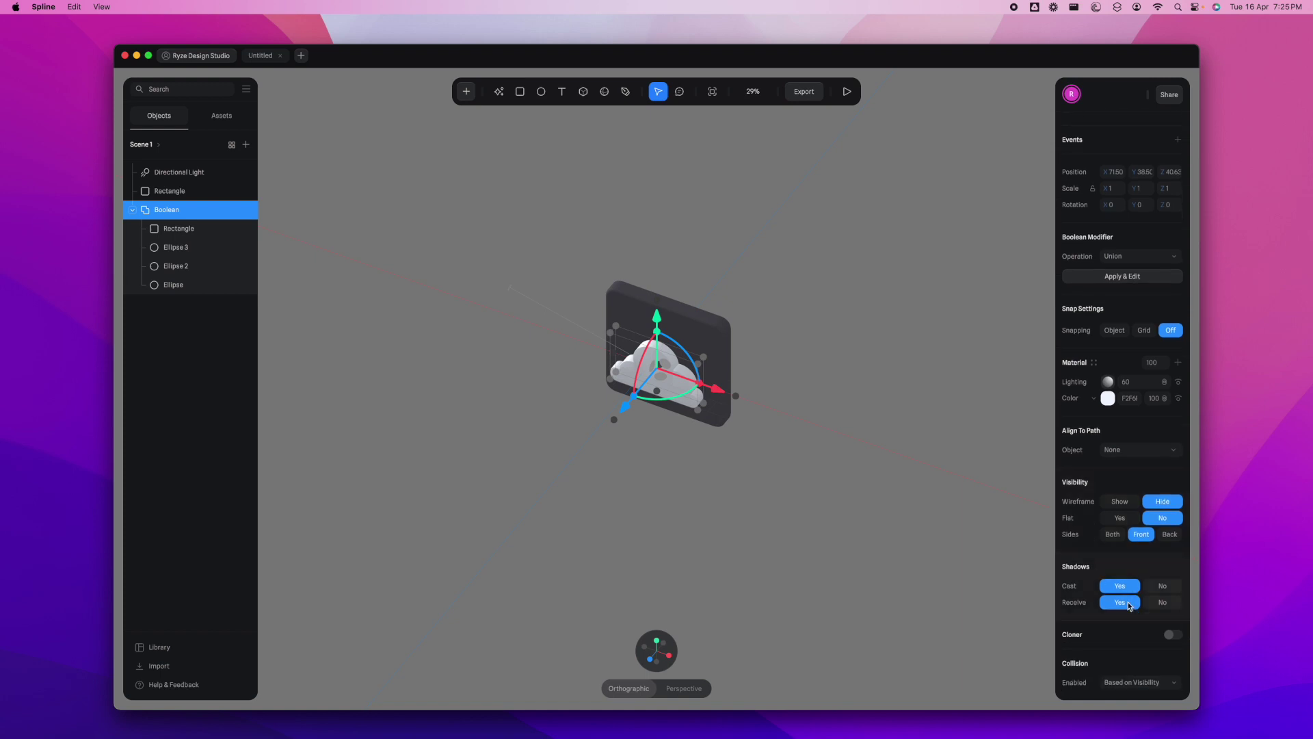
click(203, 231)
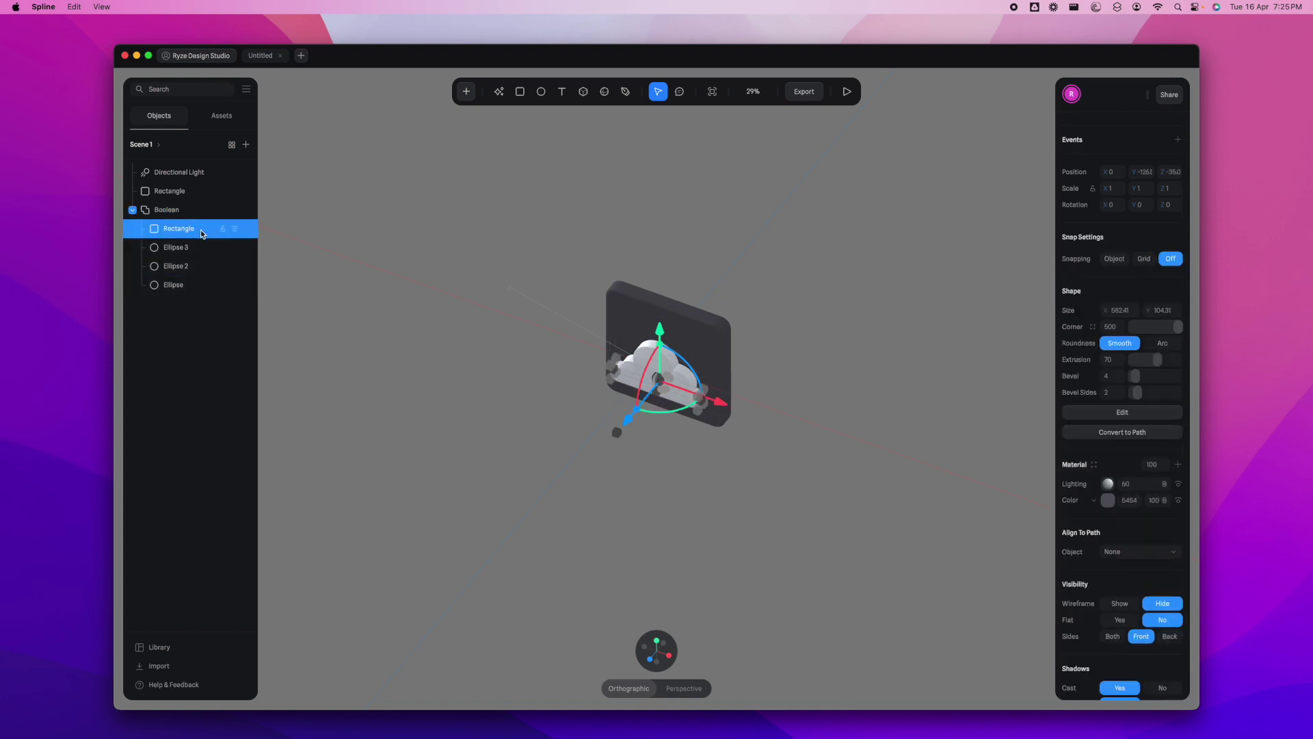
scroll(1108, 575, down, 2)
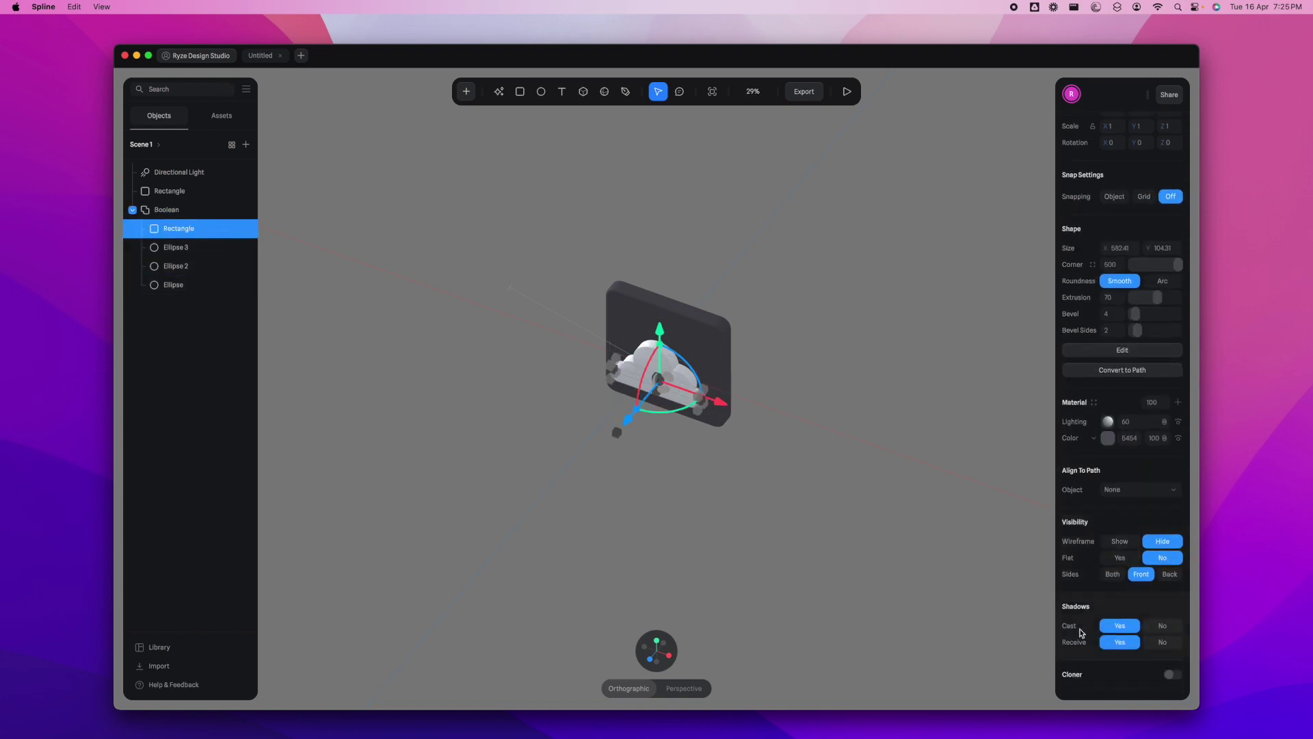
click(729, 478)
scroll(729, 478, down, 2)
mouse_move(694, 483)
alt+mouse_down()
mouse_move(769, 405)
mouse_move(713, 453)
alt+mouse_up()
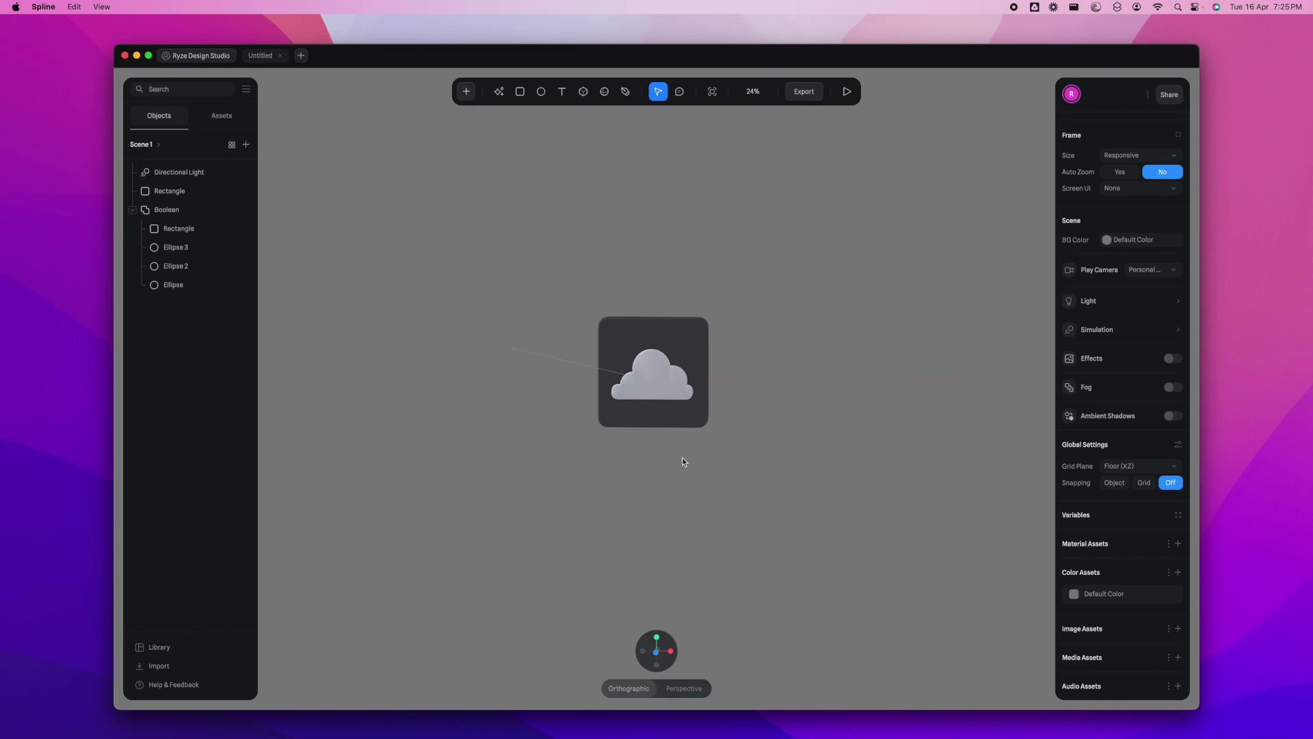
Bring the directional light forward along Z in front of the cloud and raise it slightly
click(171, 173)
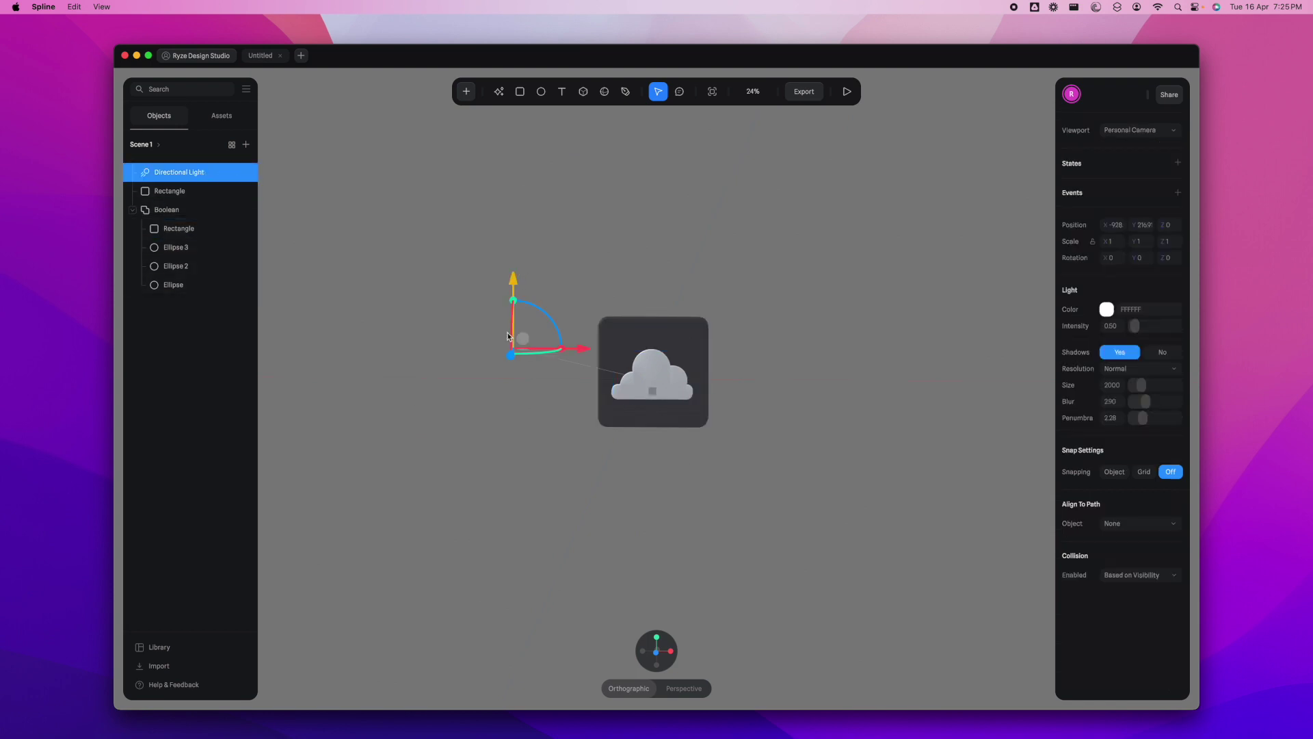
alt+drag(771, 486, 674, 459)
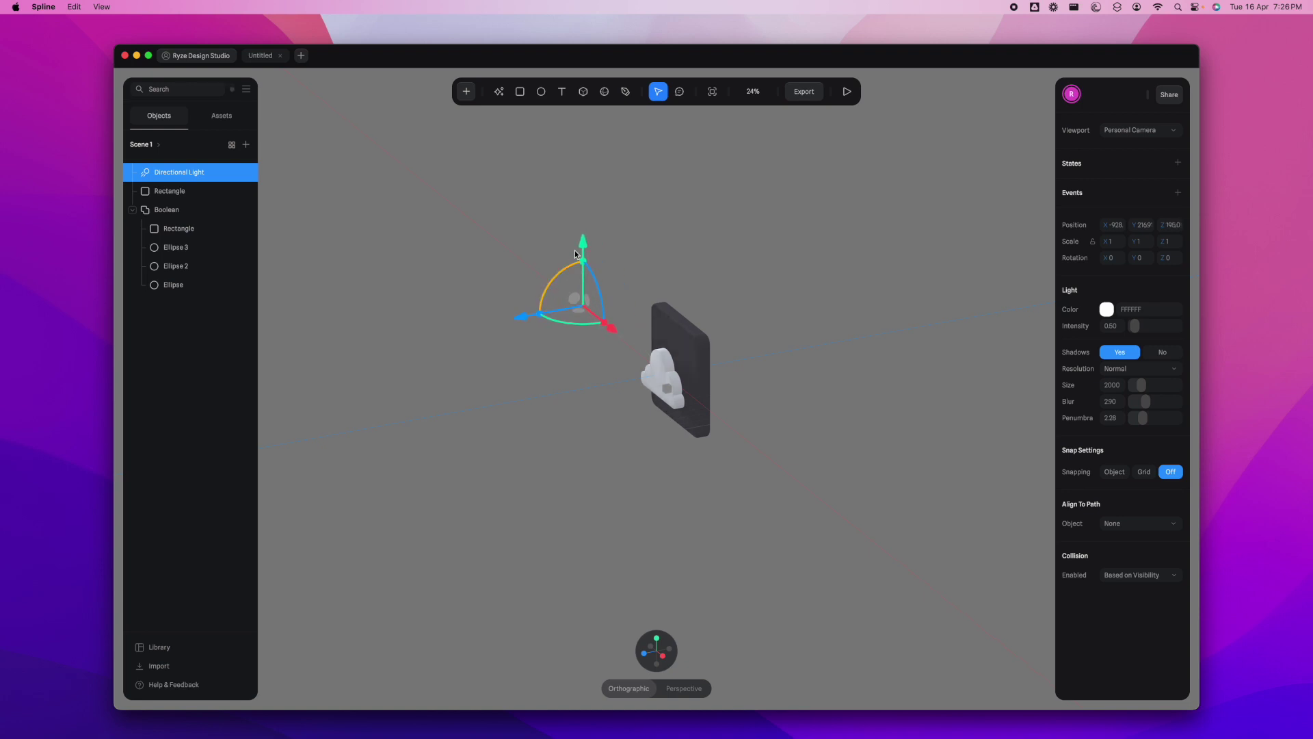
drag(585, 249, 586, 239)
click(677, 513)
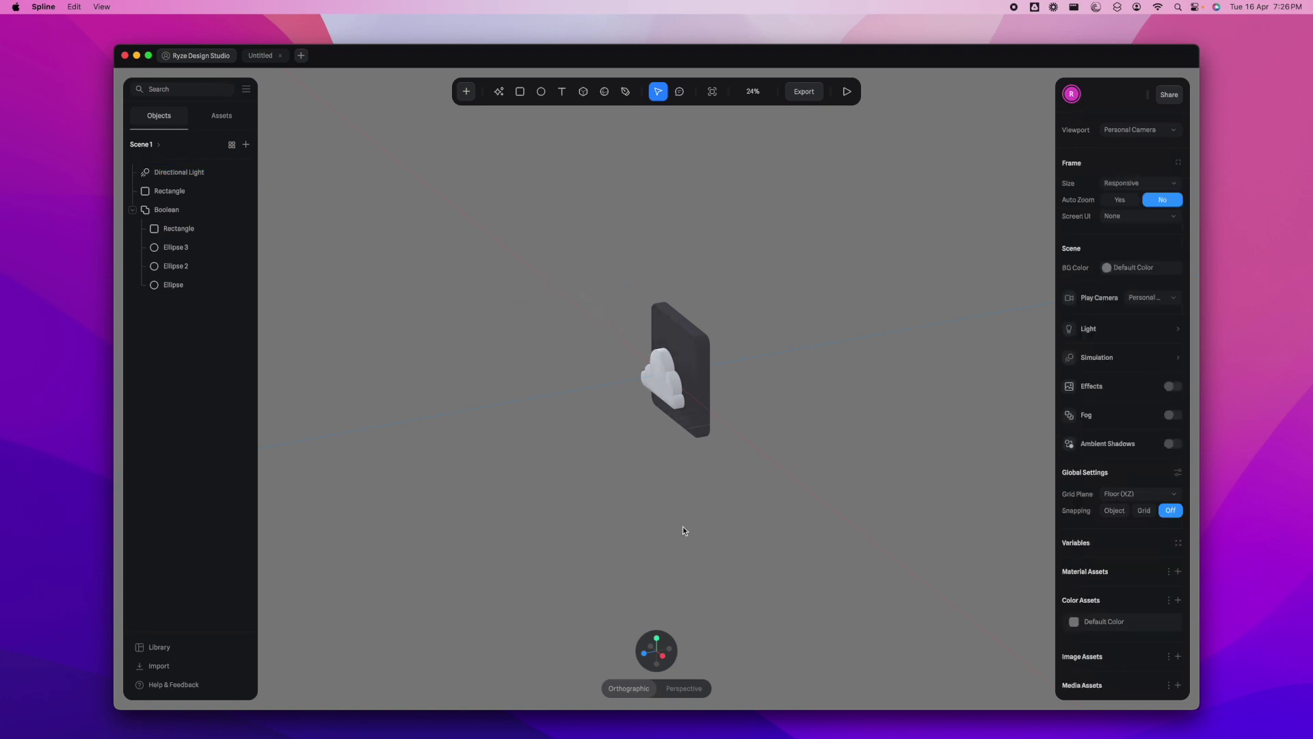
mouse_move(738, 512)
alt+mouse_down()
mouse_move(743, 528)
mouse_move(758, 501)
mouse_move(738, 496)
alt+mouse_up()
scroll(835, 340, up, 3)
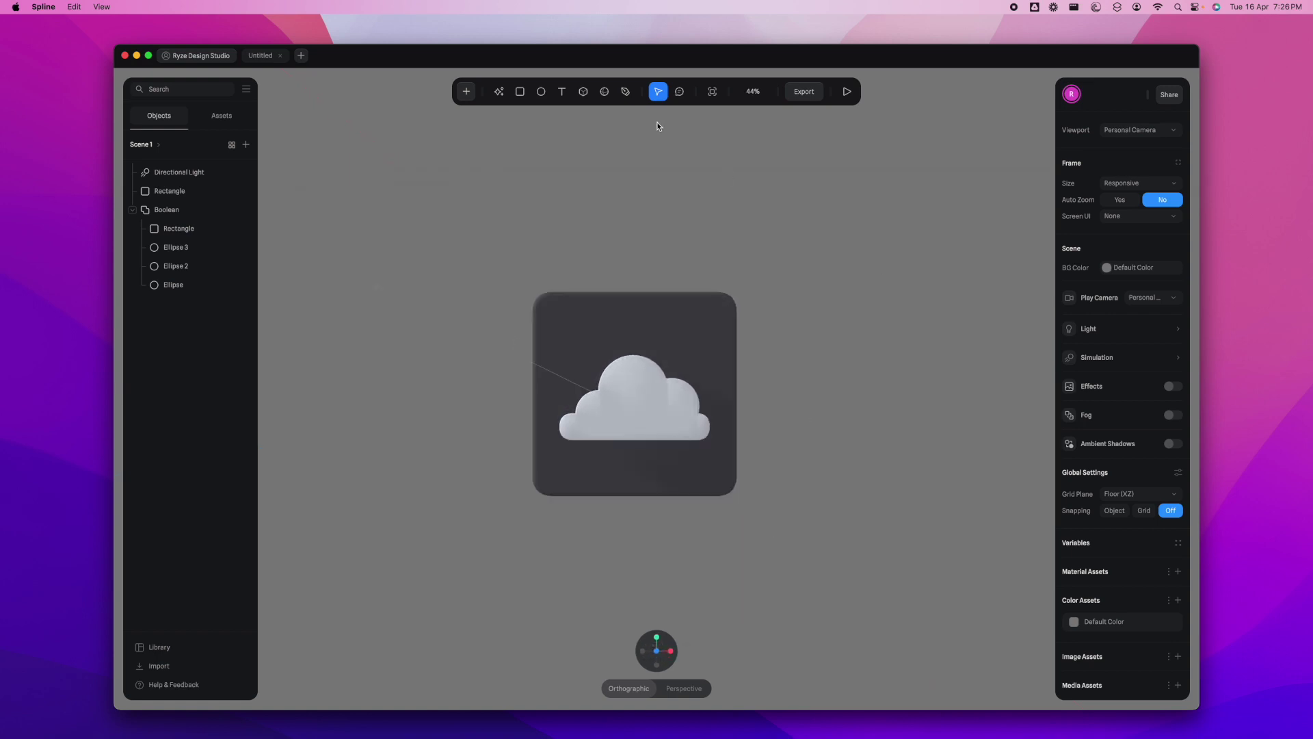
Place a circle for the sun over the cloud's left side and shrink it to about 256 across
click(542, 94)
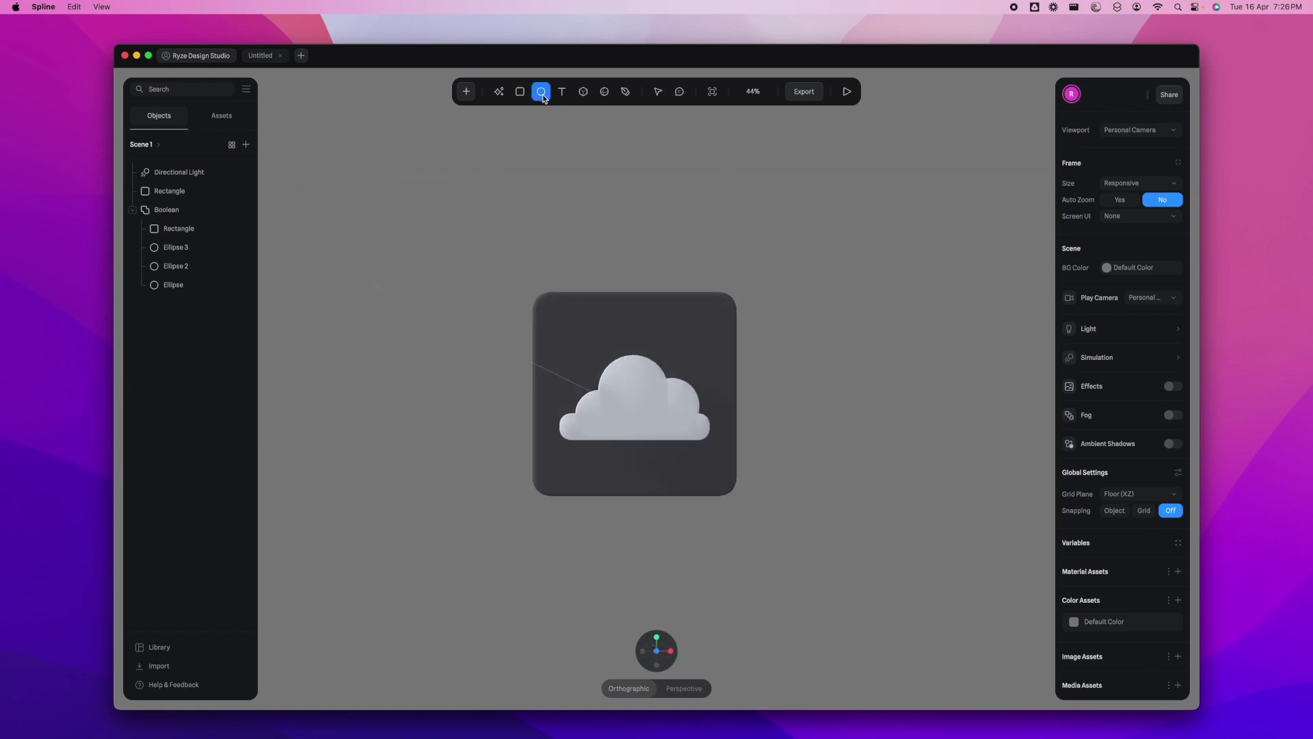
click(848, 389)
key(v)
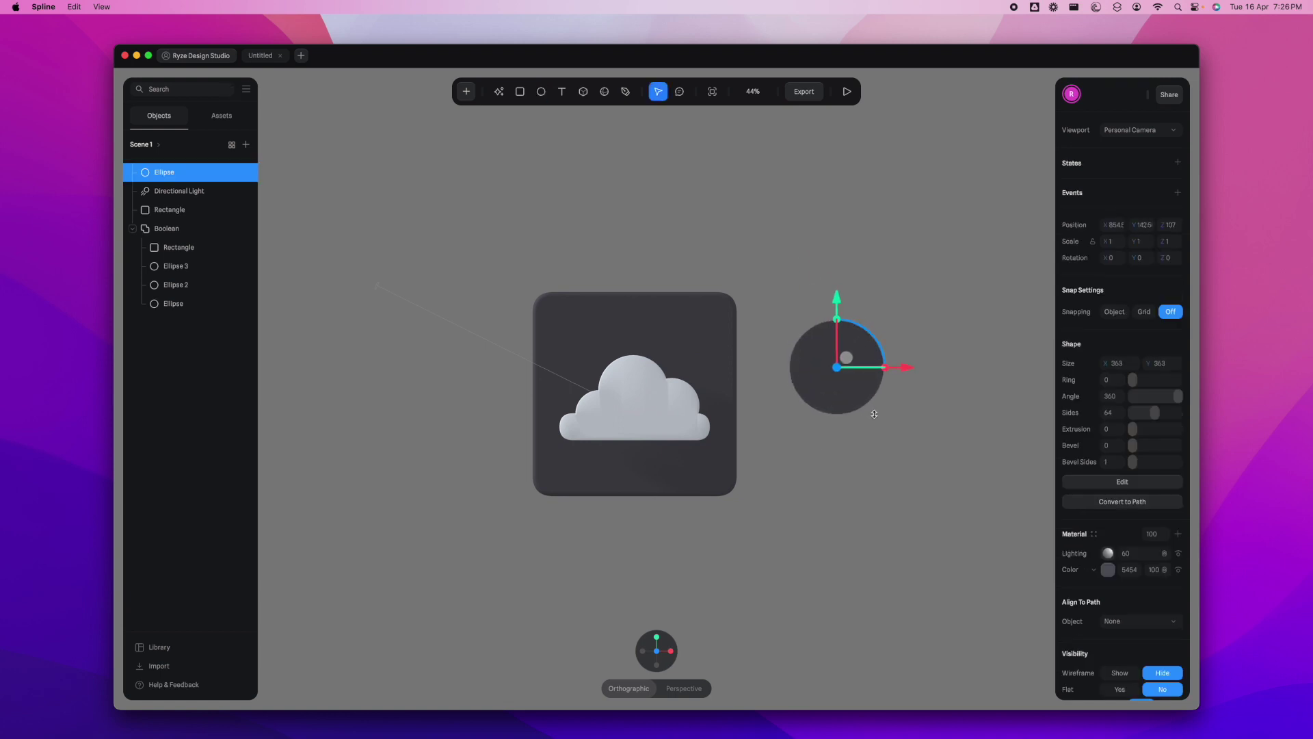
drag(908, 369, 660, 373)
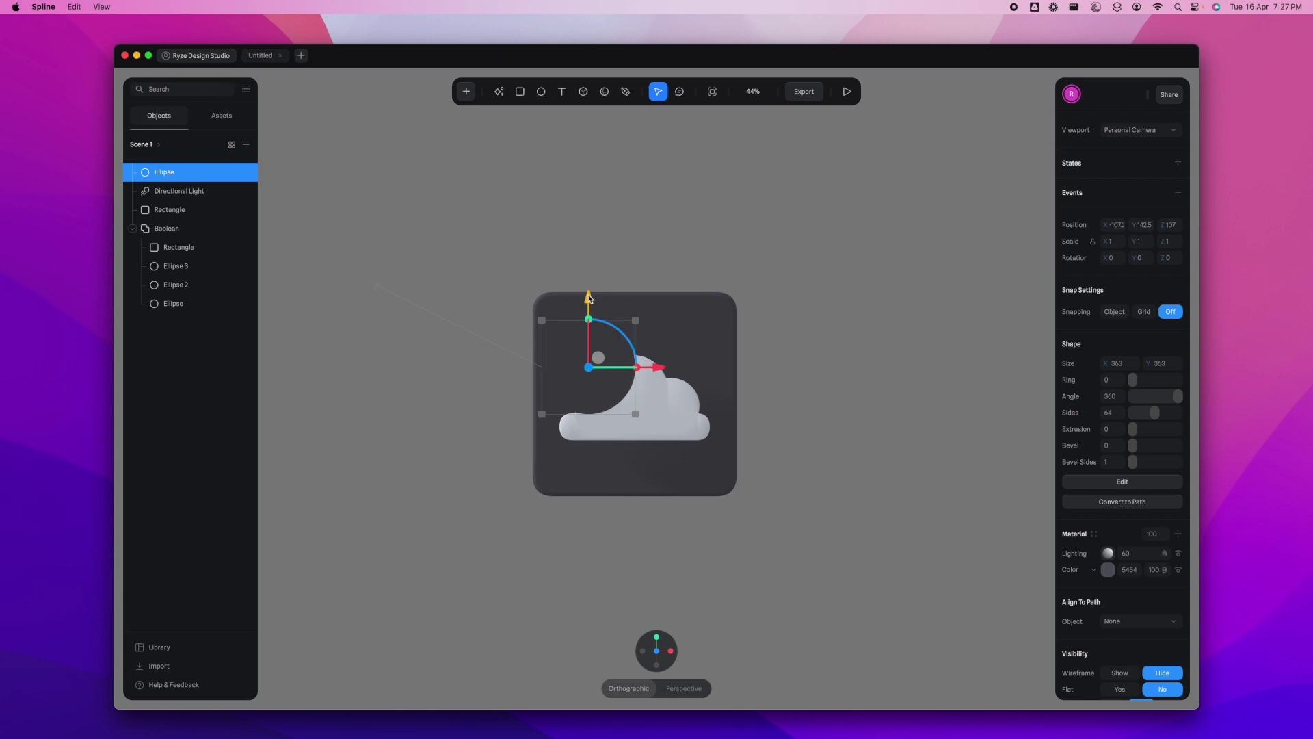
drag(635, 320, 608, 349)
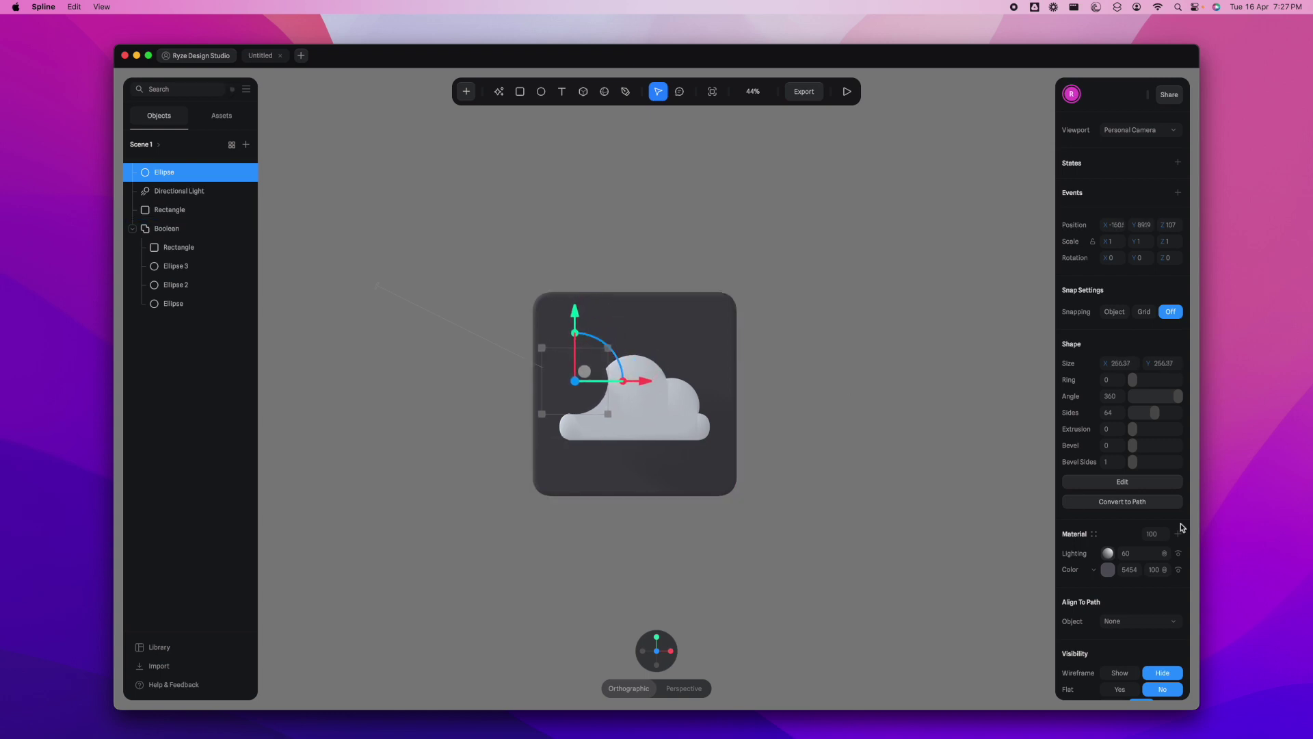
Apply the Default Color asset to the sun circle and move it over the cloud's upper-left edge
click(1109, 571)
click(960, 368)
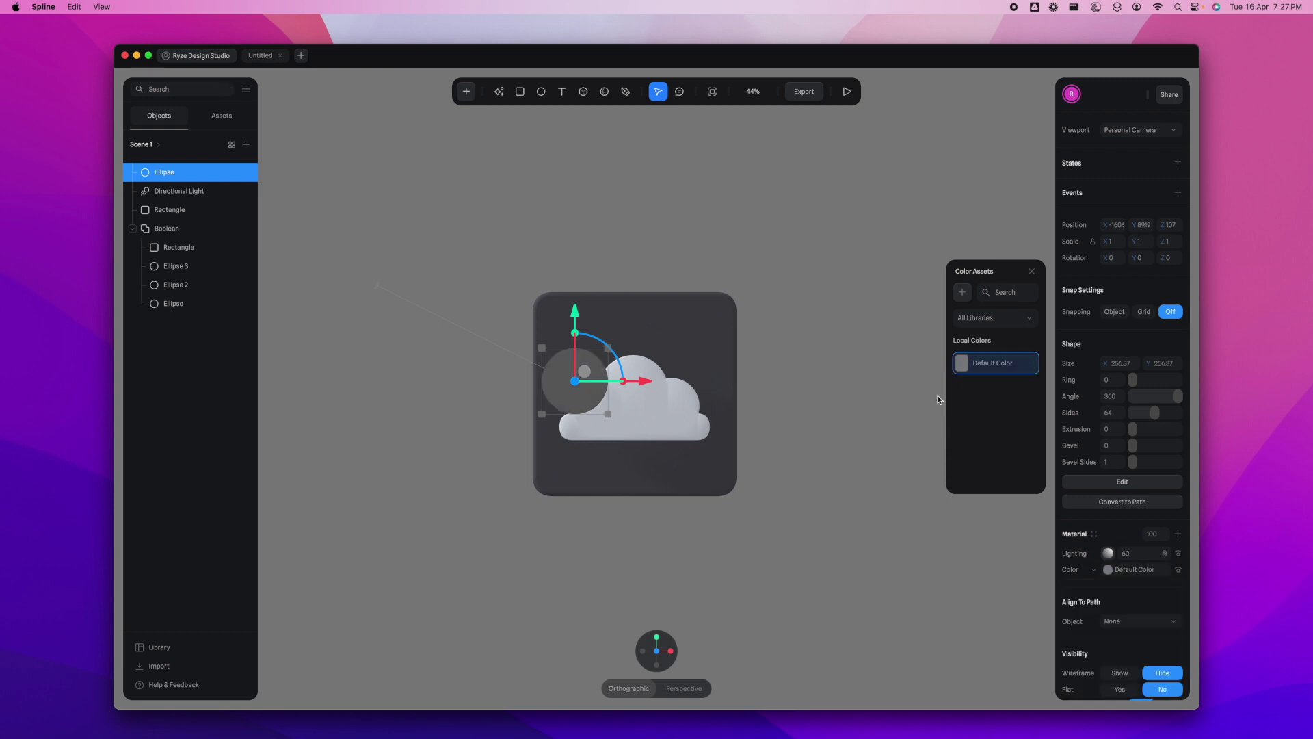
click(821, 315)
click(587, 393)
mouse_move(587, 392)
mouse_down()
mouse_move(592, 364)
mouse_move(595, 375)
mouse_up()
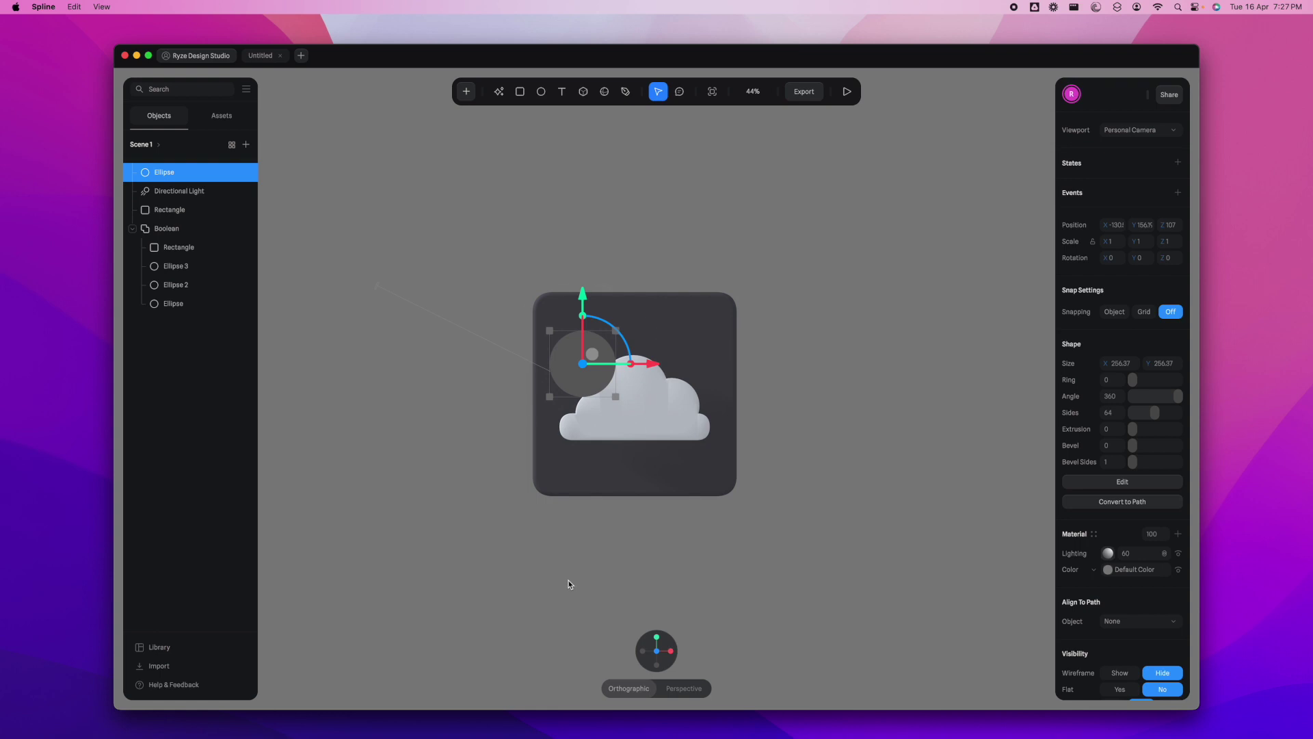
Push the sun circle back along Z toward the backdrop and extrude it to 87
drag(568, 581, 670, 593)
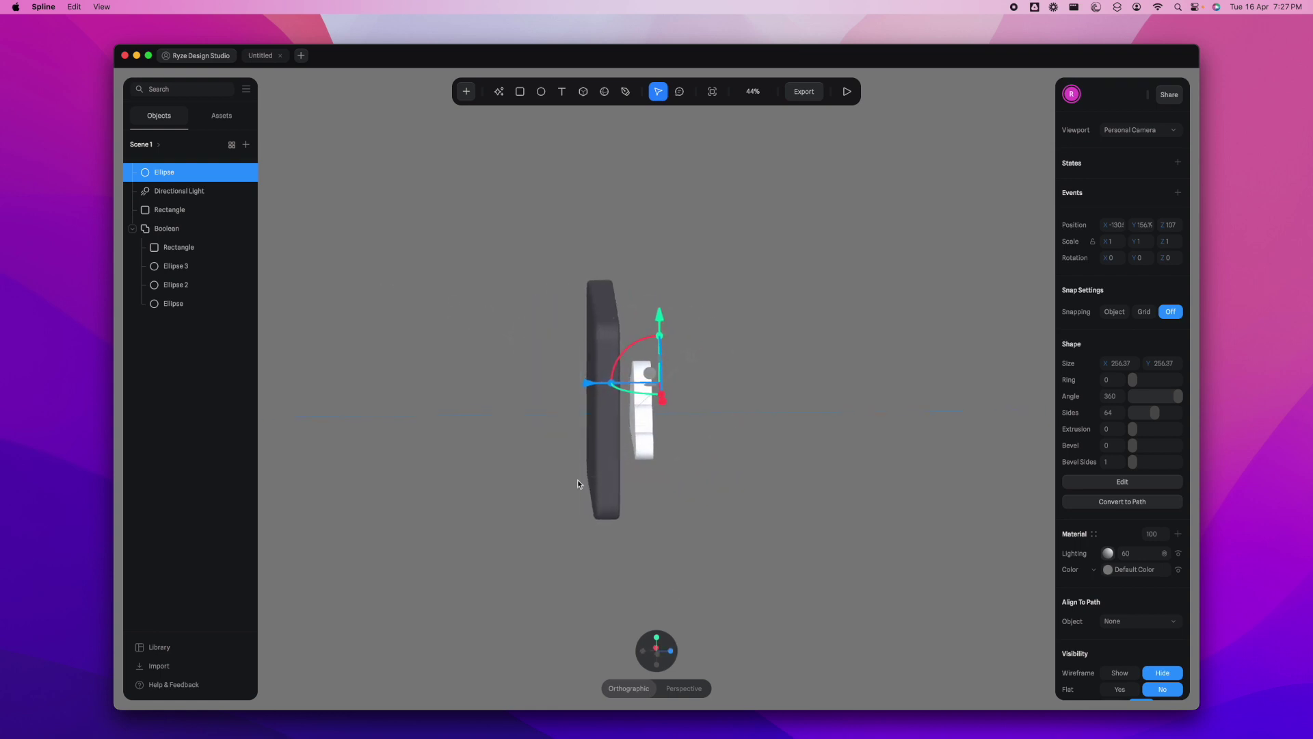
drag(591, 387, 574, 387)
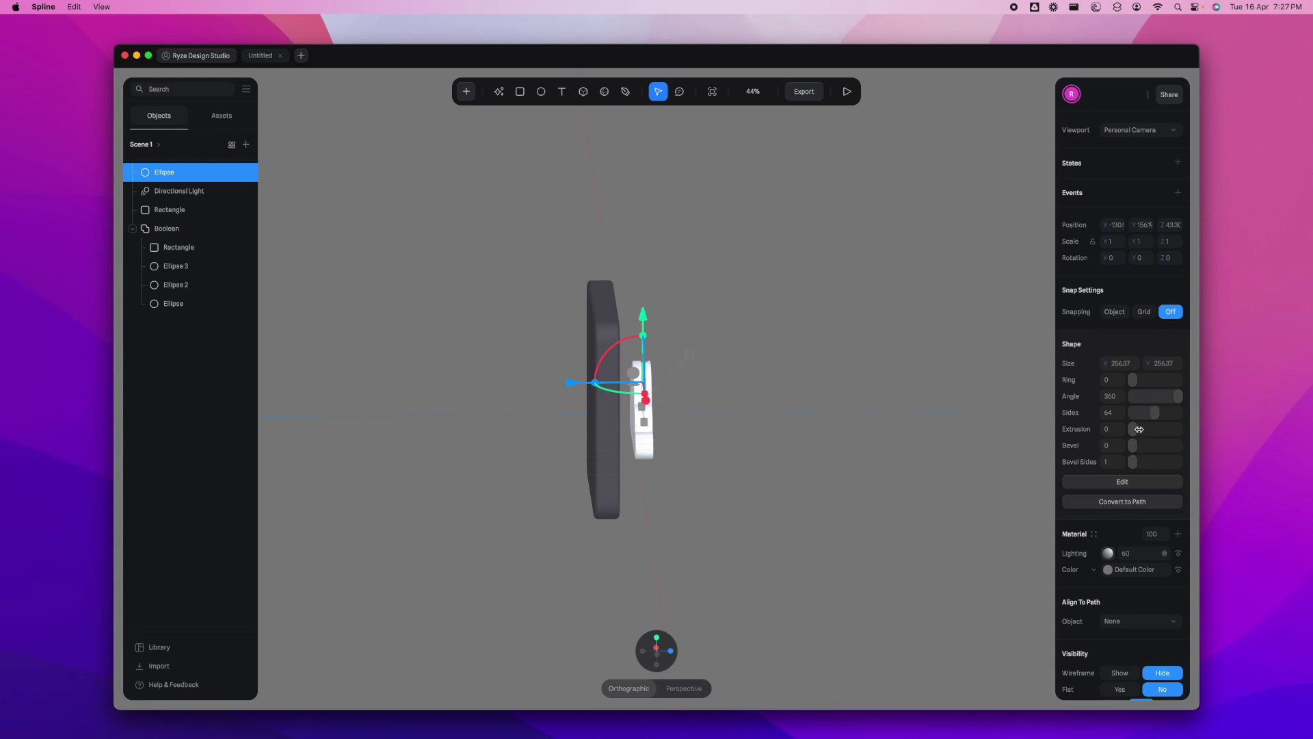
drag(1135, 429, 1155, 429)
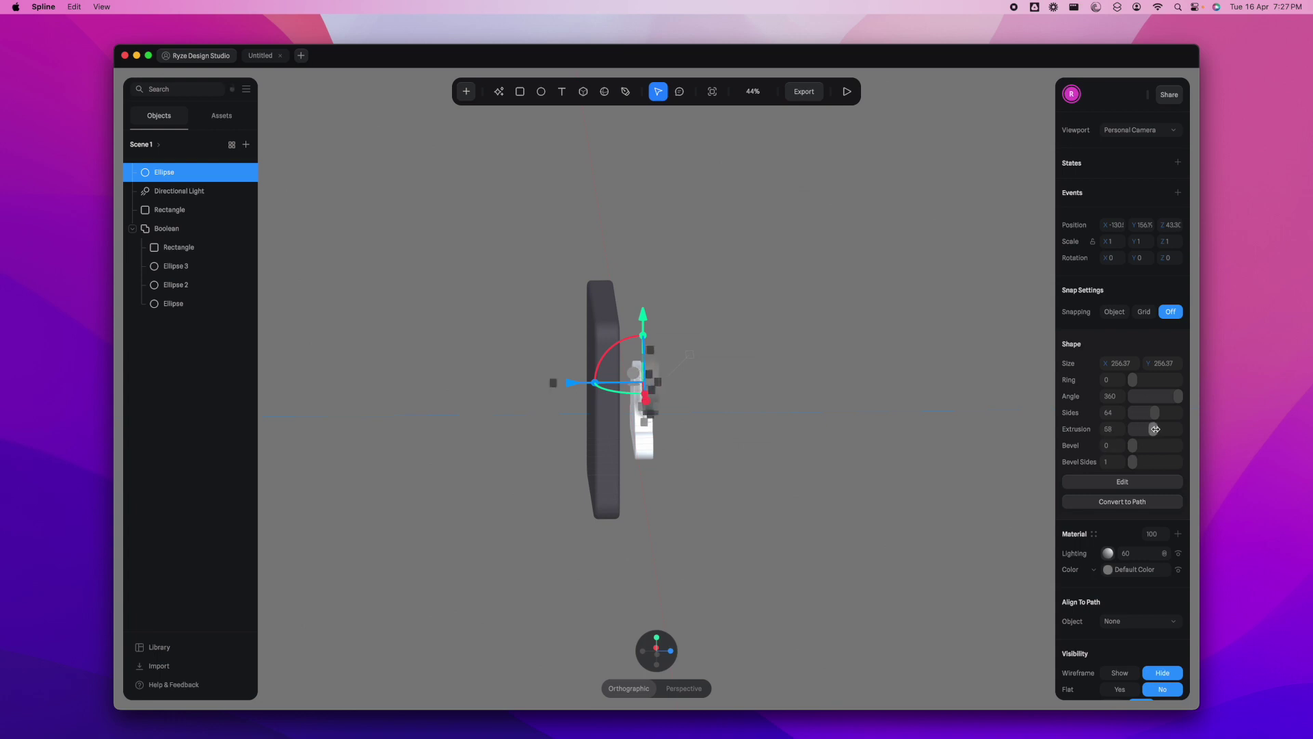
drag(572, 387, 563, 387)
Return to the front view and nudge the sun circle down and right behind the cloud, to about X -104, Y 133
click(820, 457)
drag(819, 456, 830, 533)
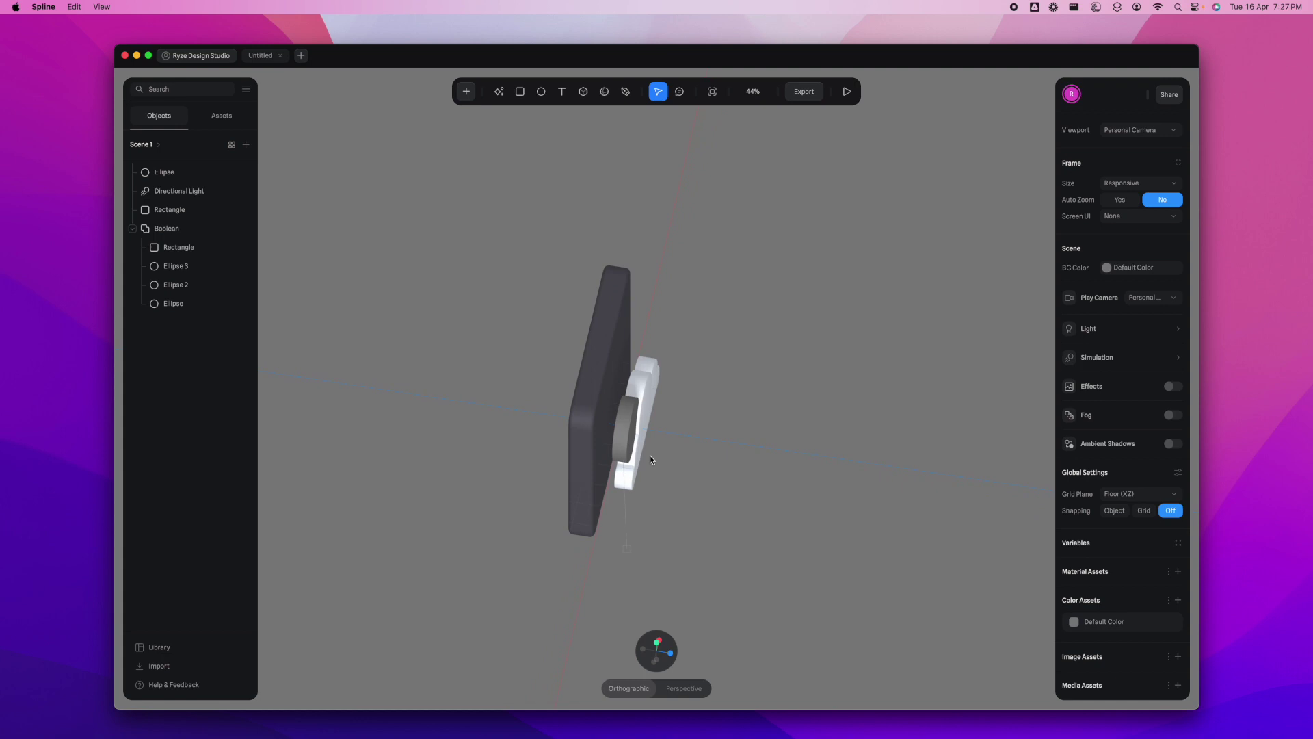
drag(849, 481, 763, 407)
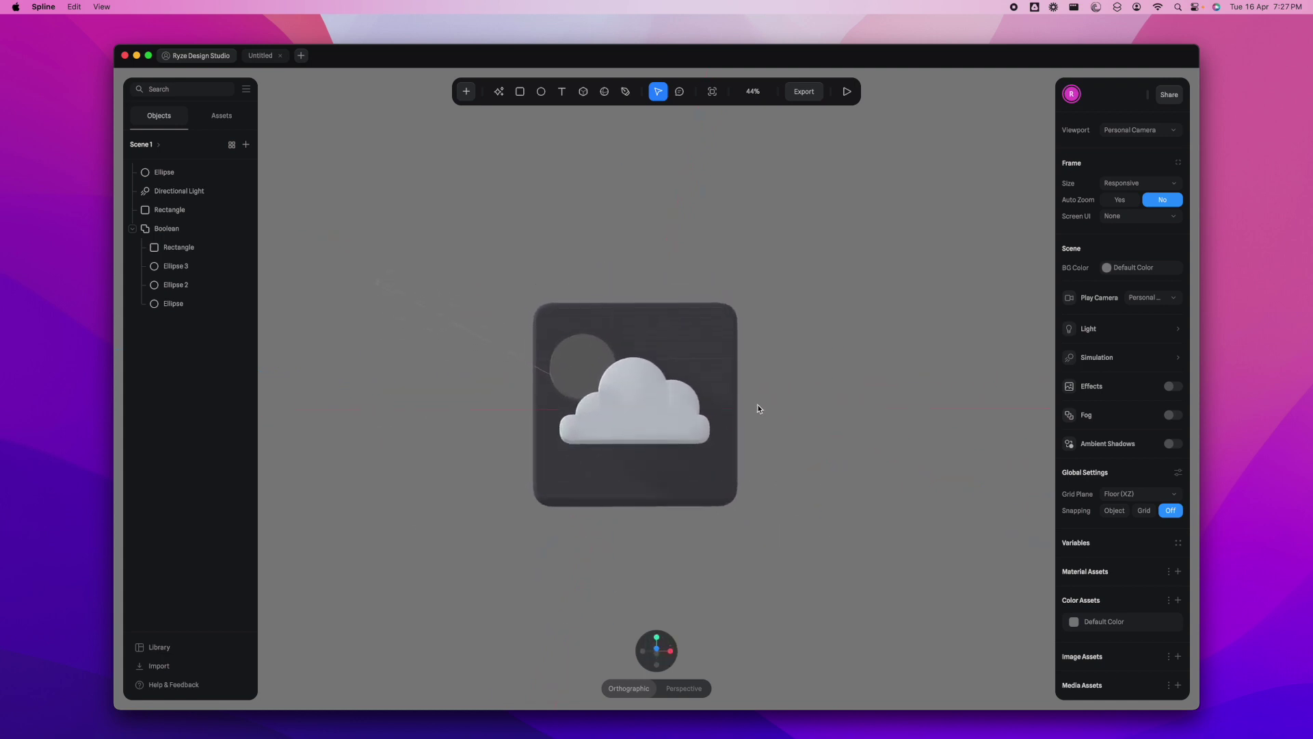
click(655, 655)
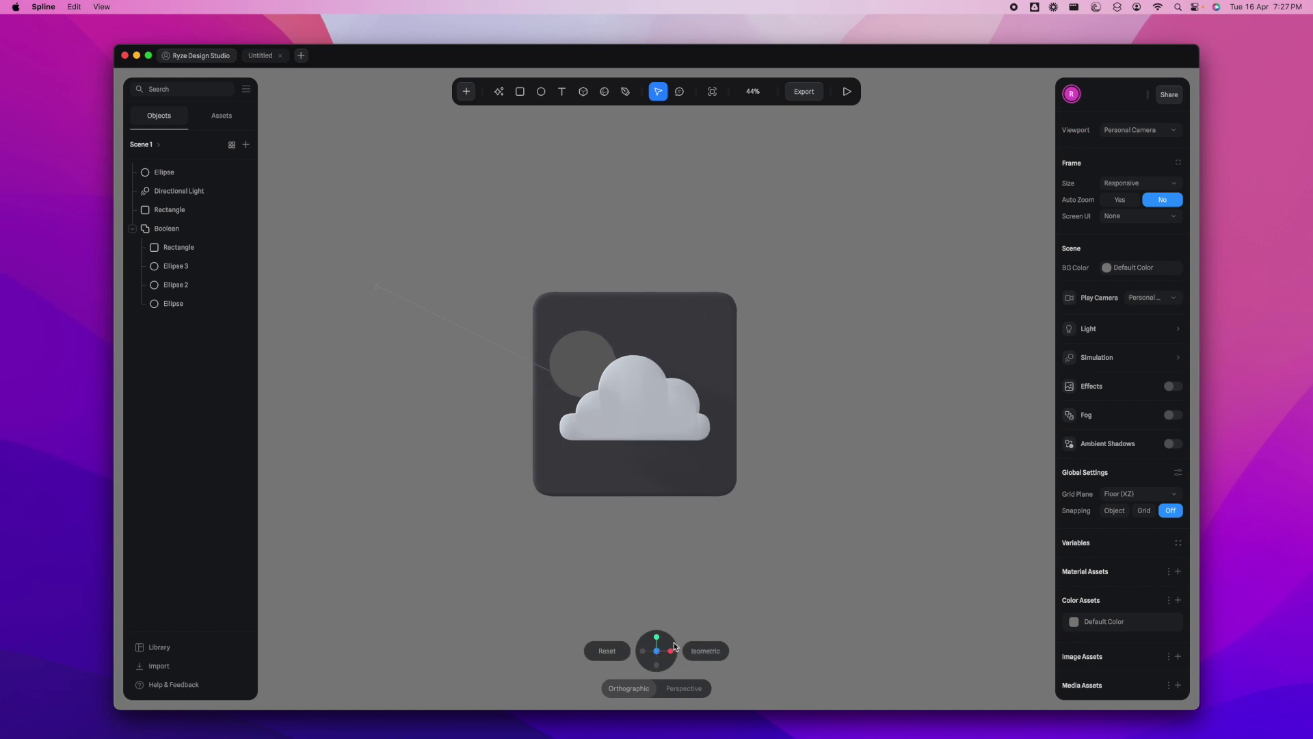
click(198, 171)
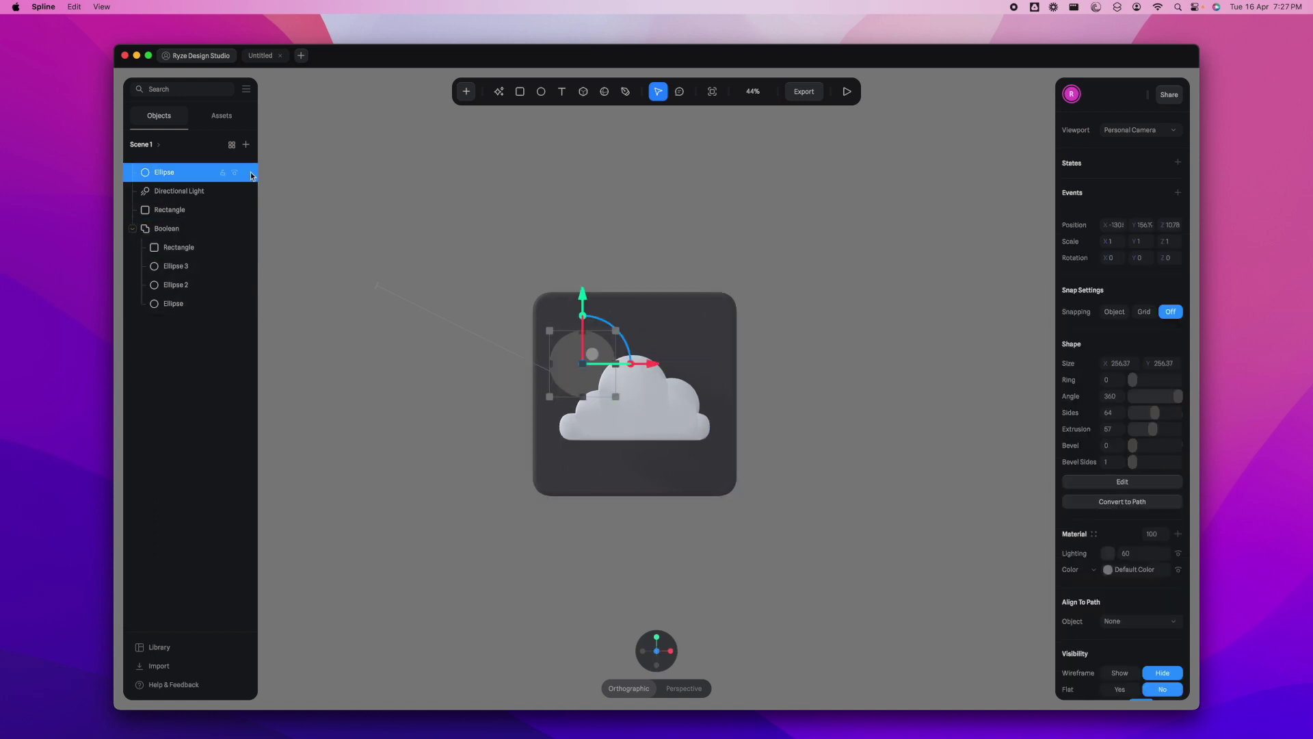
drag(565, 371, 572, 378)
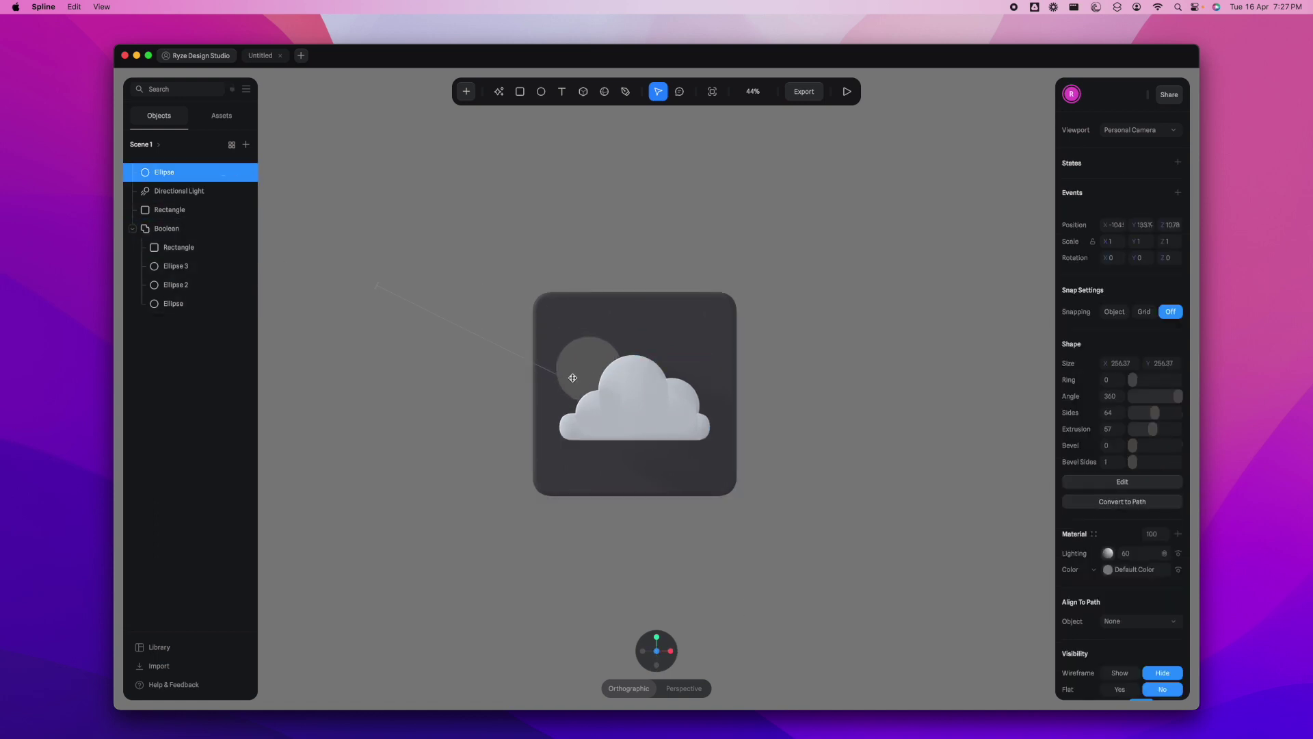
click(577, 557)
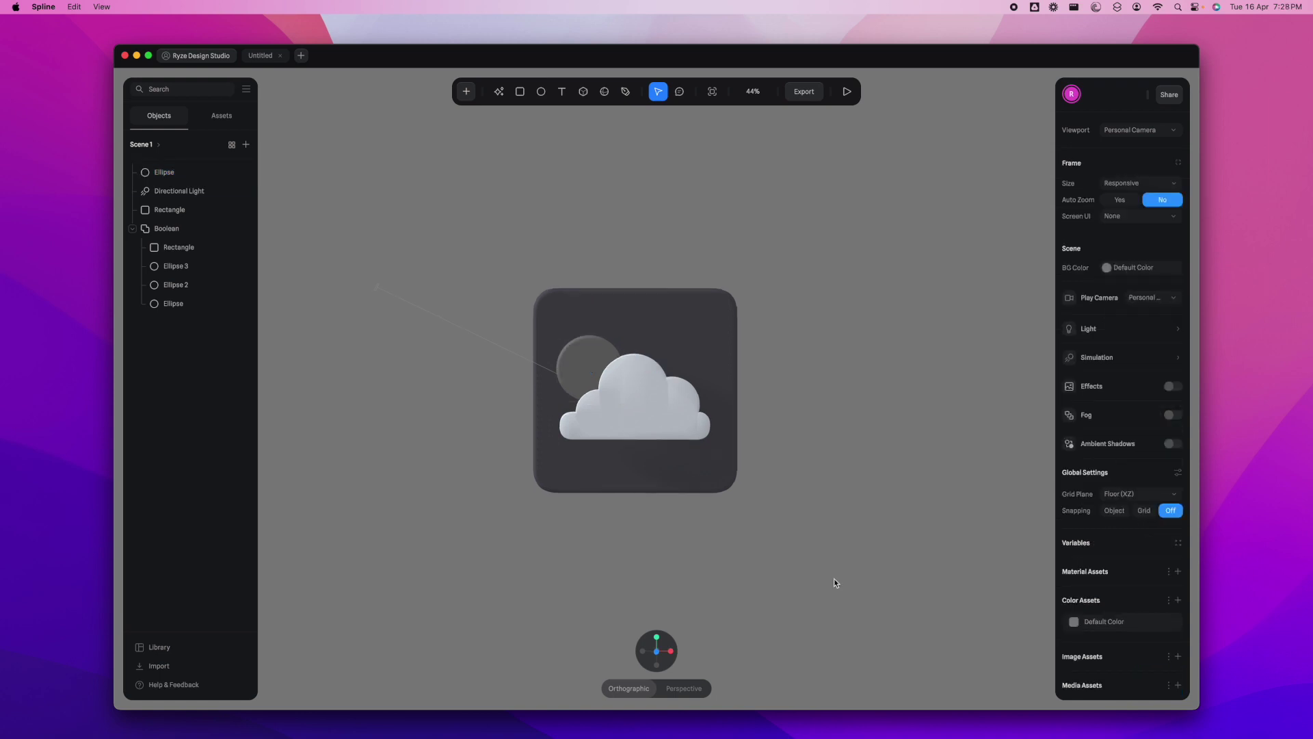
scroll(775, 440, up, 2)
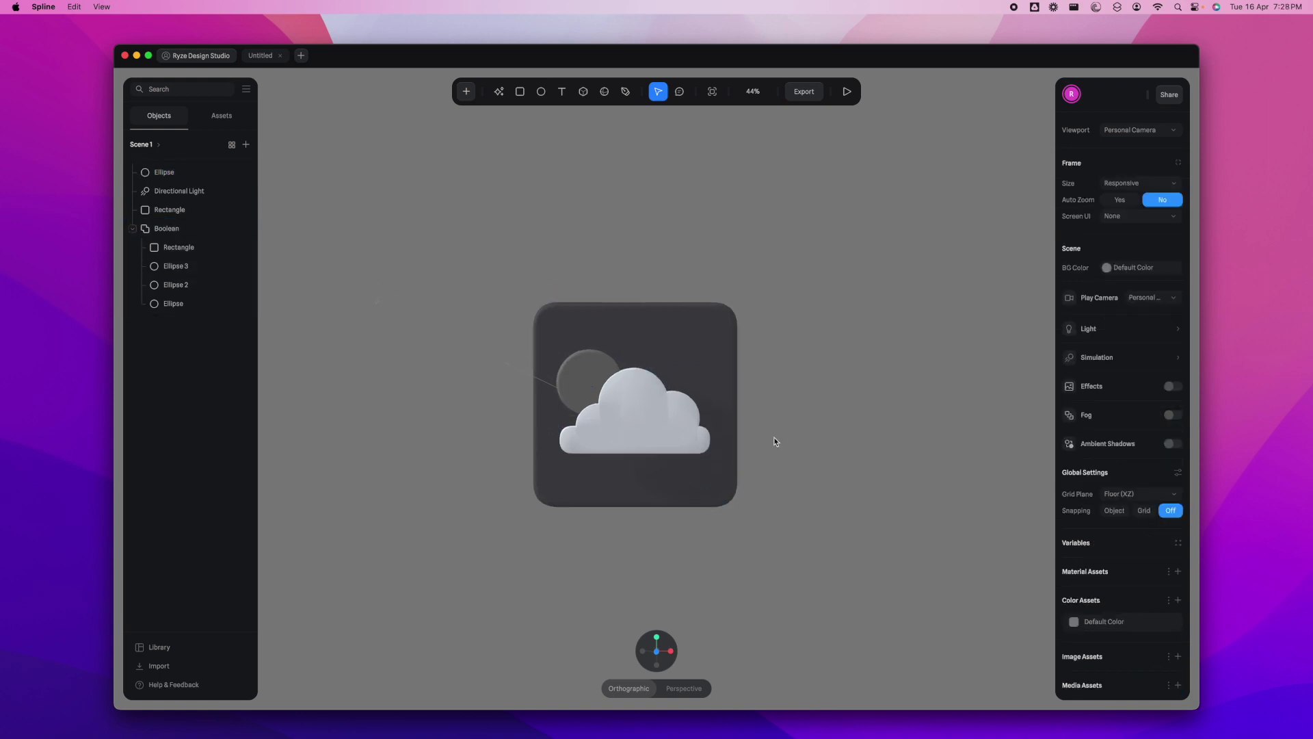
Set the Phong lighting color of the backdrop rectangle to light lavender ACB3FB
click(711, 350)
scroll(1137, 560, down, 2)
scroll(1136, 559, down, 1)
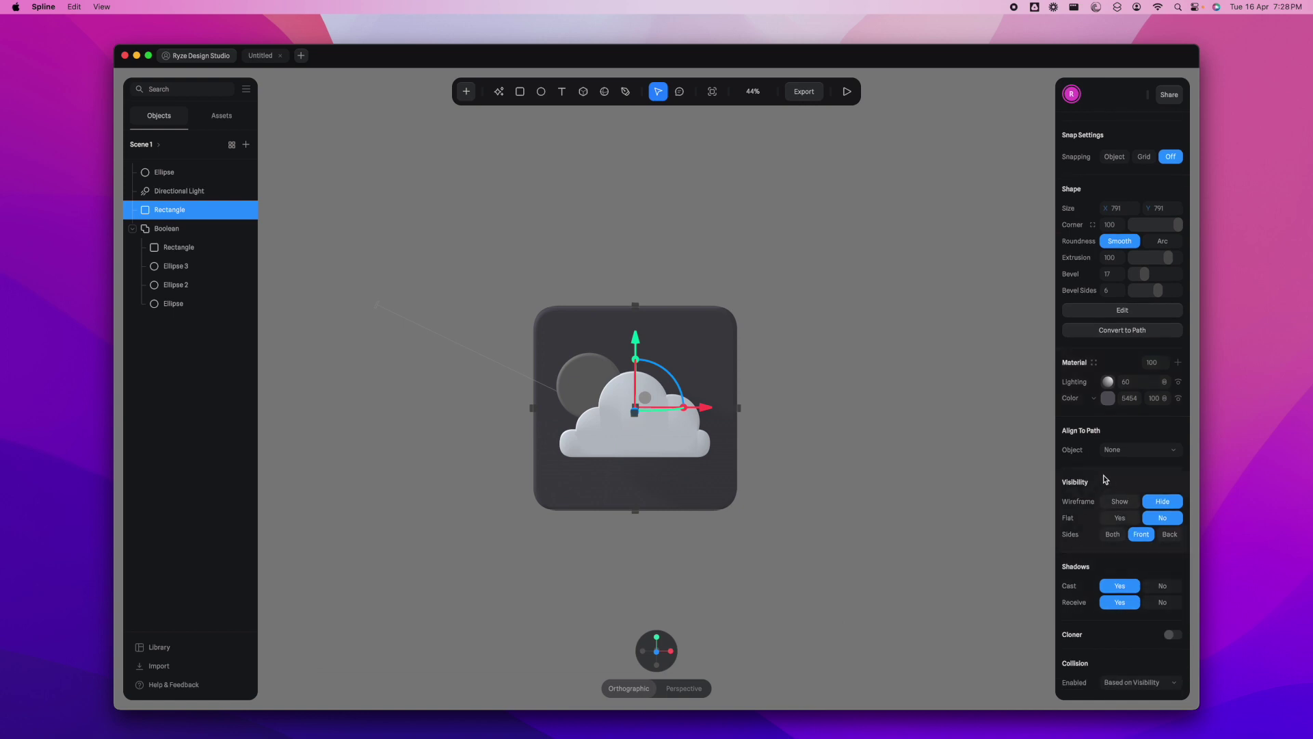
click(1108, 382)
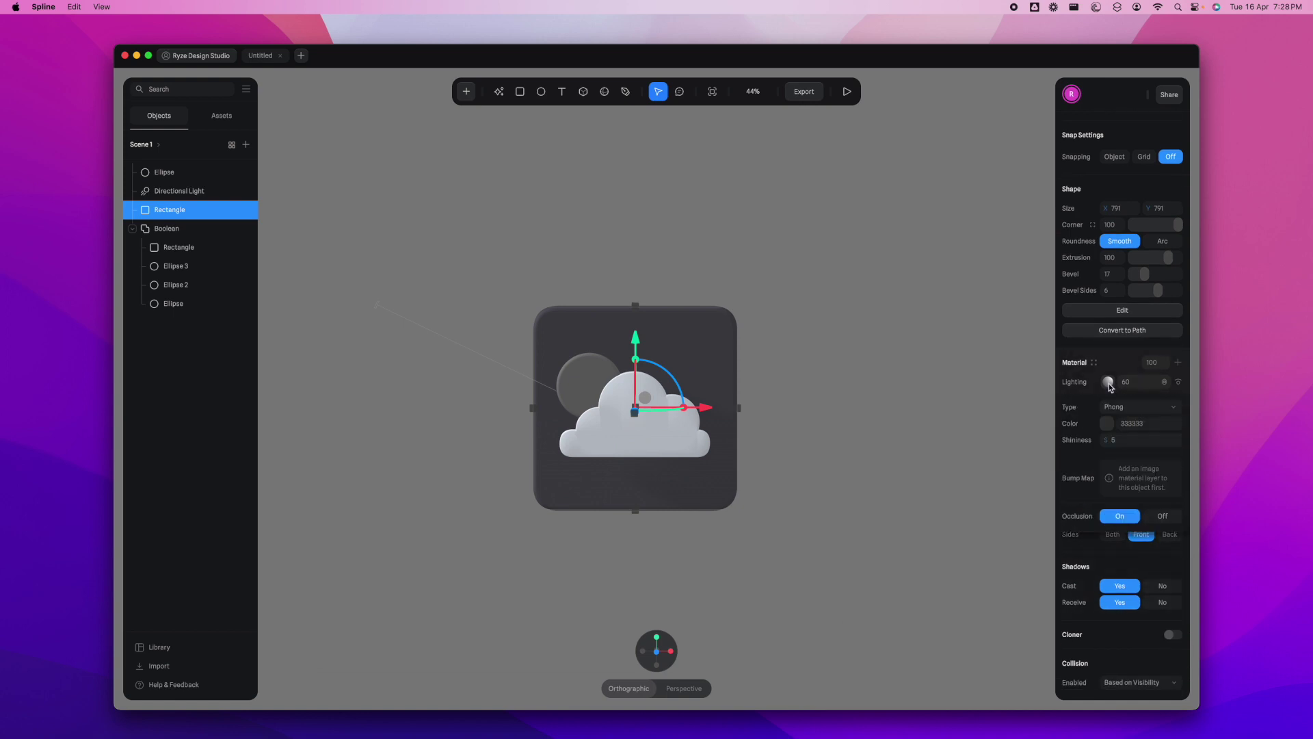
click(1107, 425)
mouse_move(1064, 478)
mouse_down()
mouse_move(1062, 440)
mouse_move(1100, 443)
mouse_up()
click(1153, 577)
click(1104, 427)
click(1106, 427)
click(1033, 273)
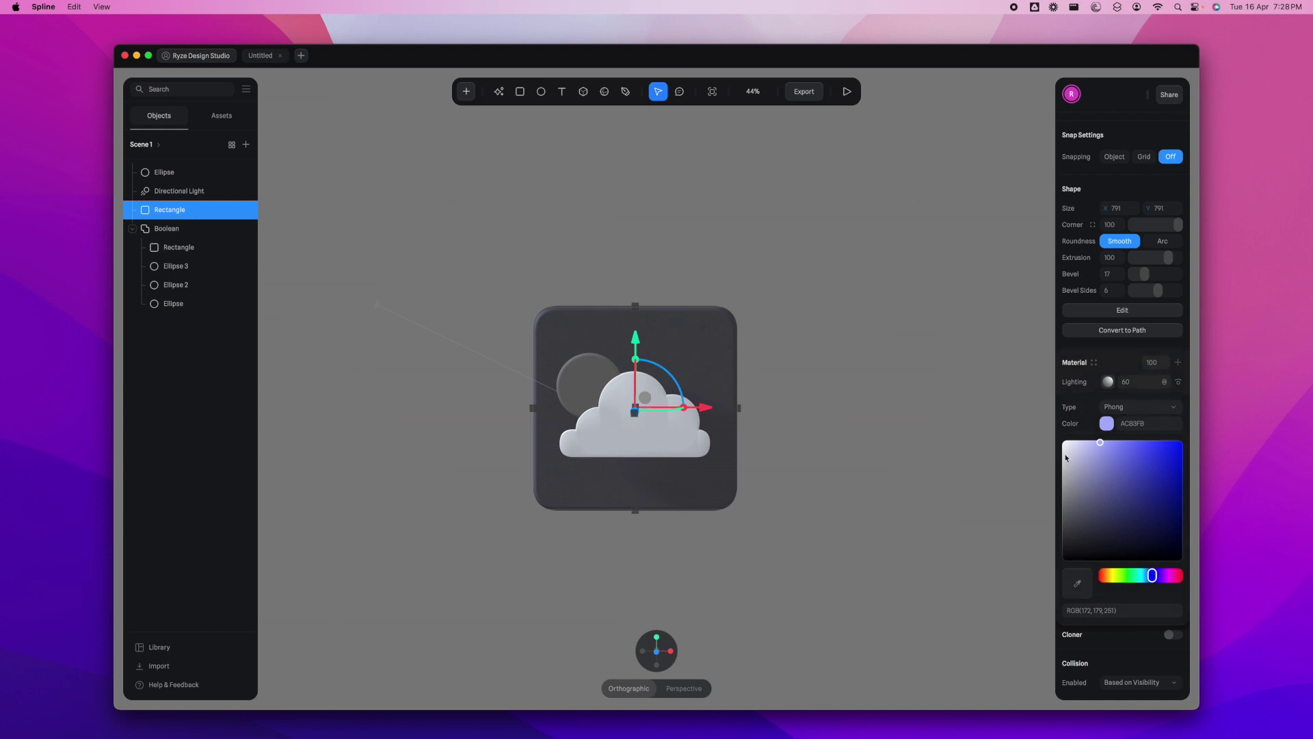
click(1106, 423)
Change the backdrop's color layer to a linear gradient with Smooth blending and an angle of 100
click(1096, 399)
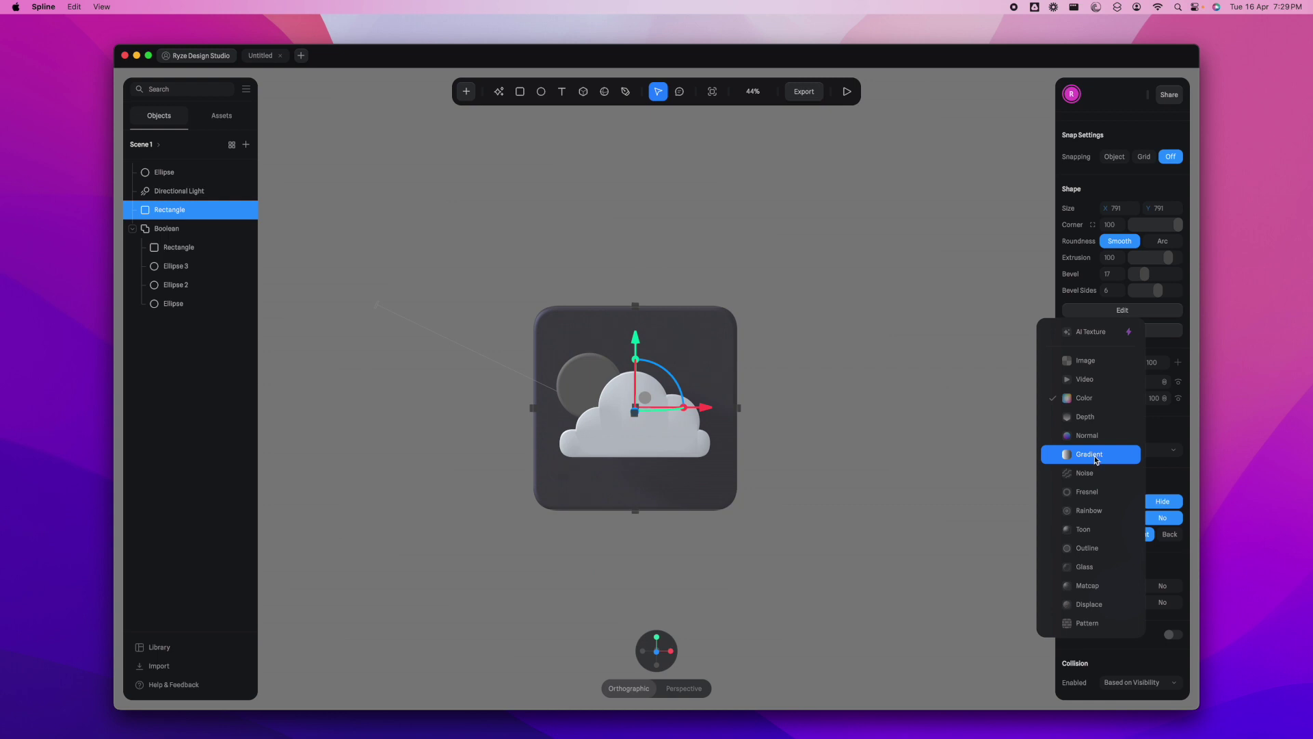
click(1094, 456)
click(1108, 403)
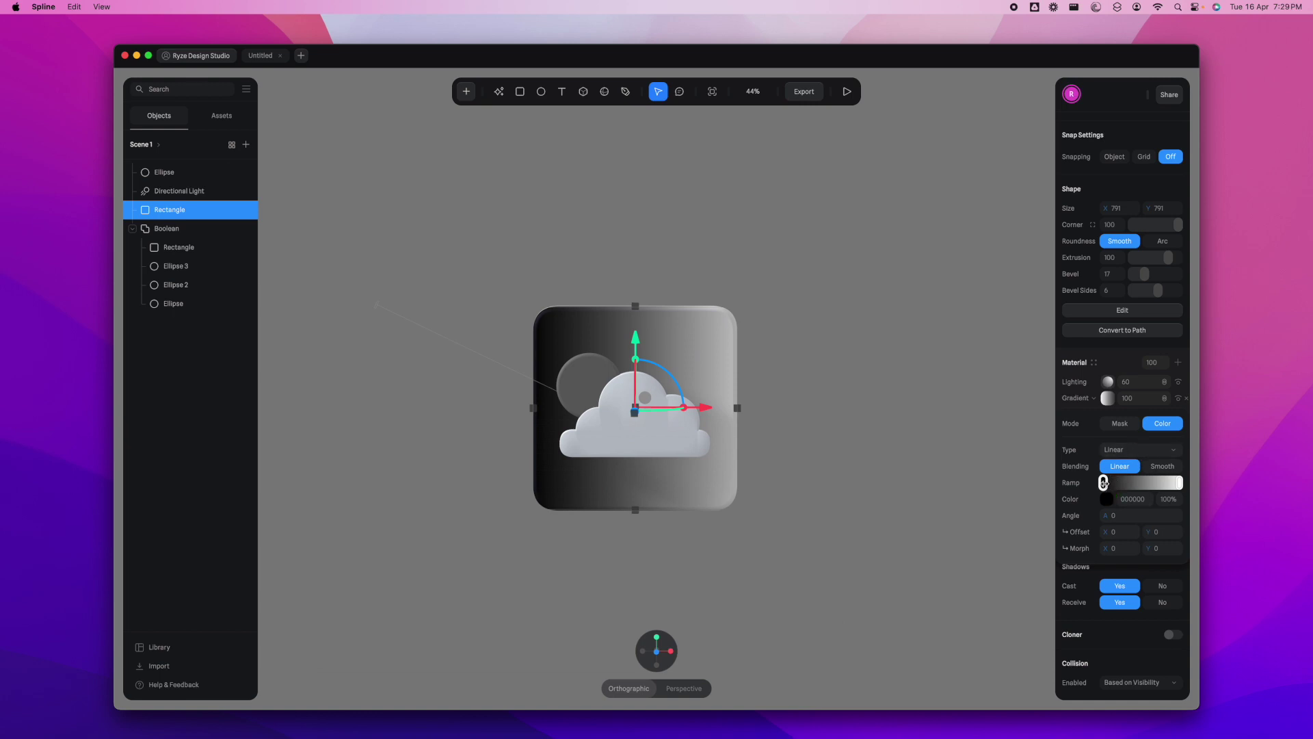
click(1162, 467)
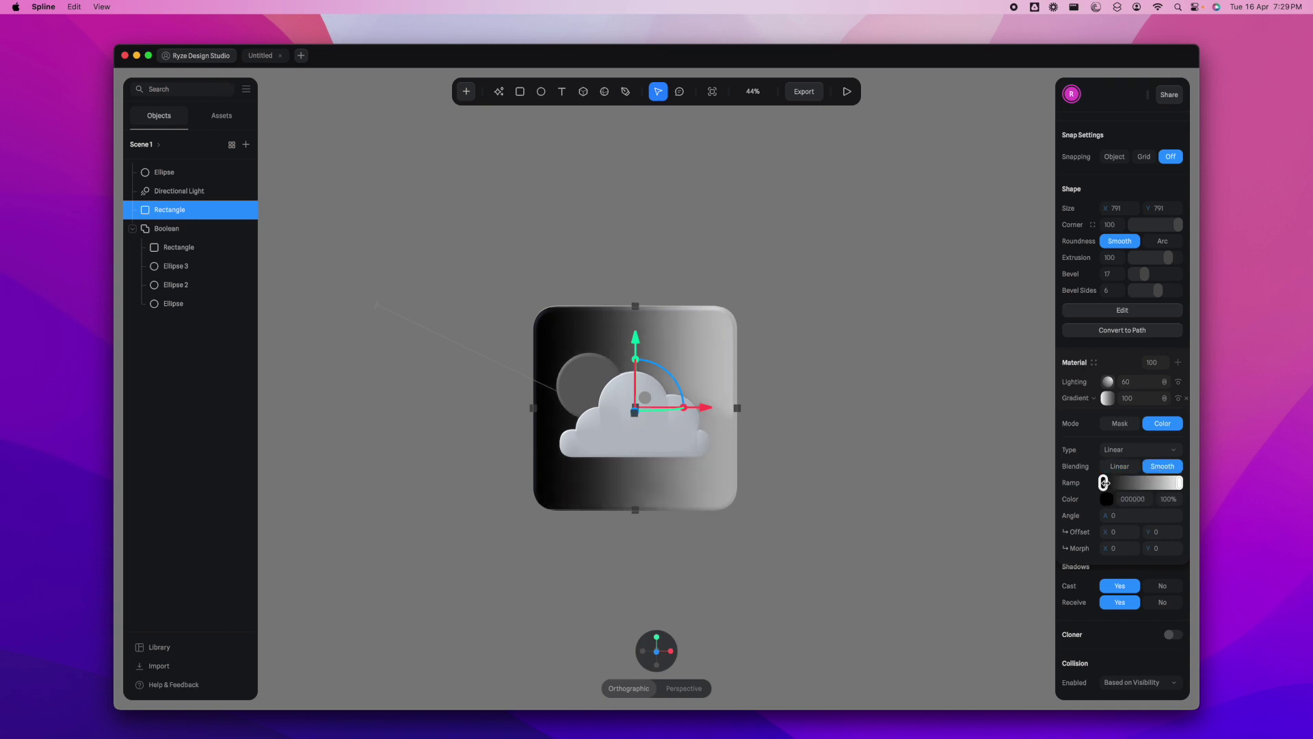
click(1113, 517)
text(60.00)
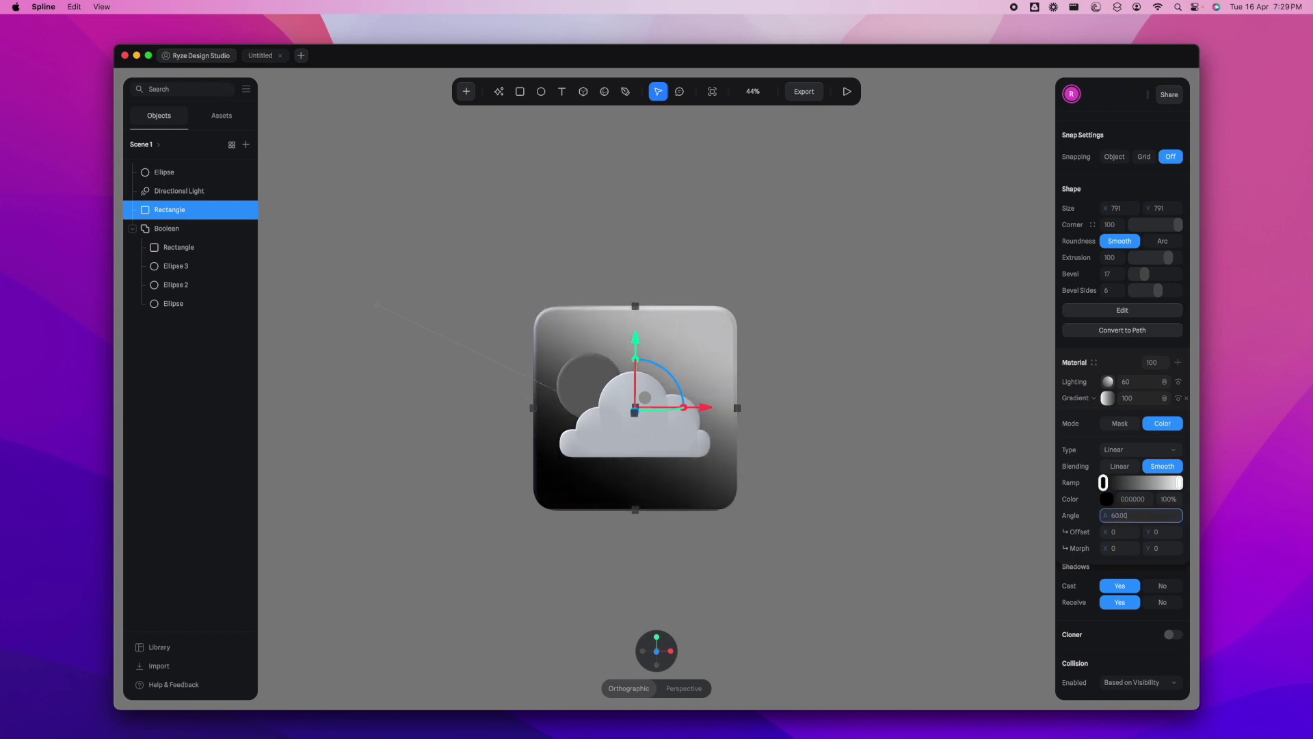
key(shift+Up)
key(shift+Up)
key(shift+Up)
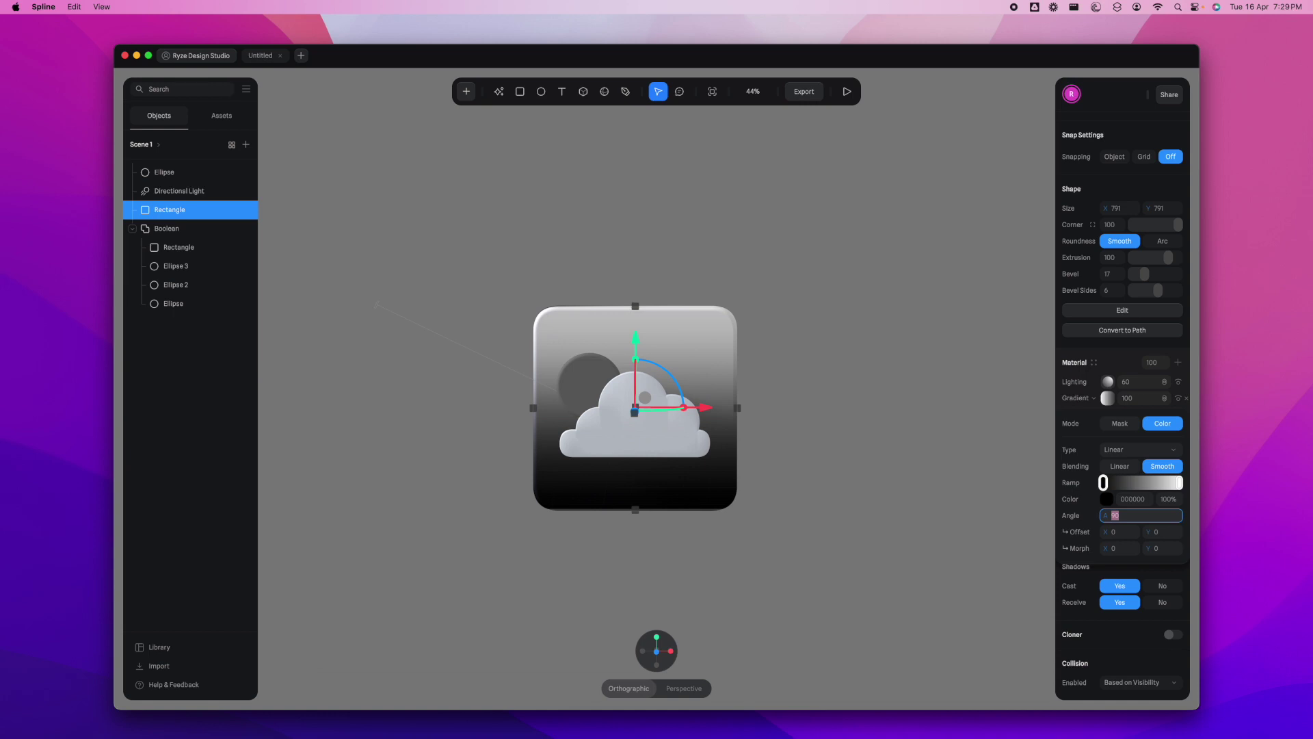
key(shift+Up)
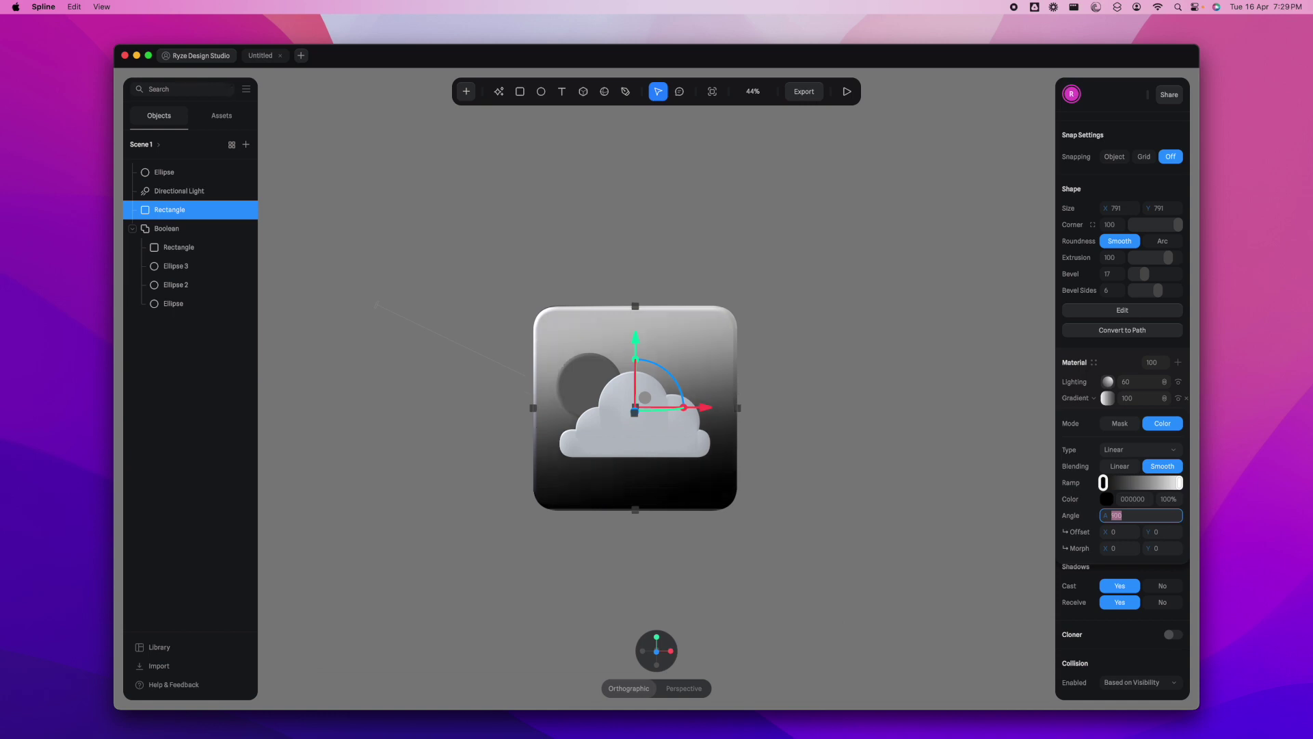
Recolor the black stop of the backdrop's gradient to blue
click(1107, 500)
click(1148, 651)
drag(1142, 599, 1158, 537)
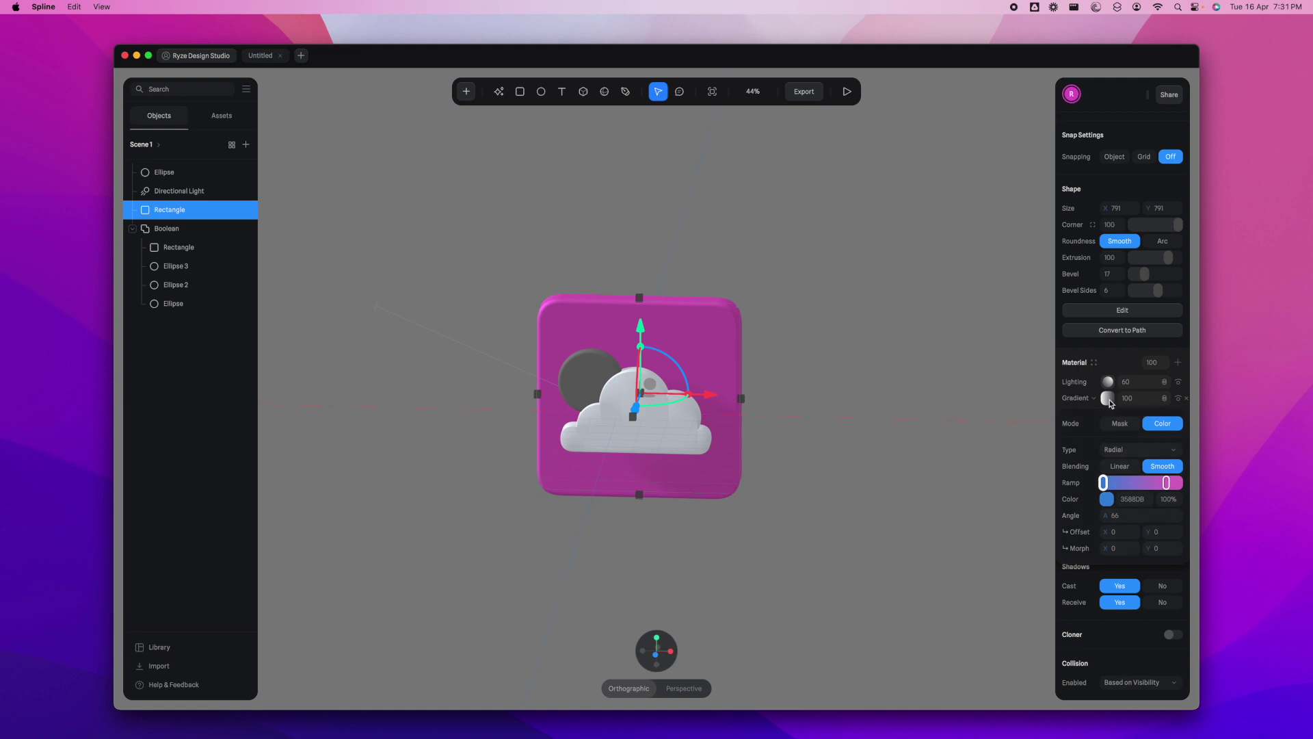
Switch the backdrop's gradient layer to Glass and set the glass layer's blend mode to Screen
click(1081, 398)
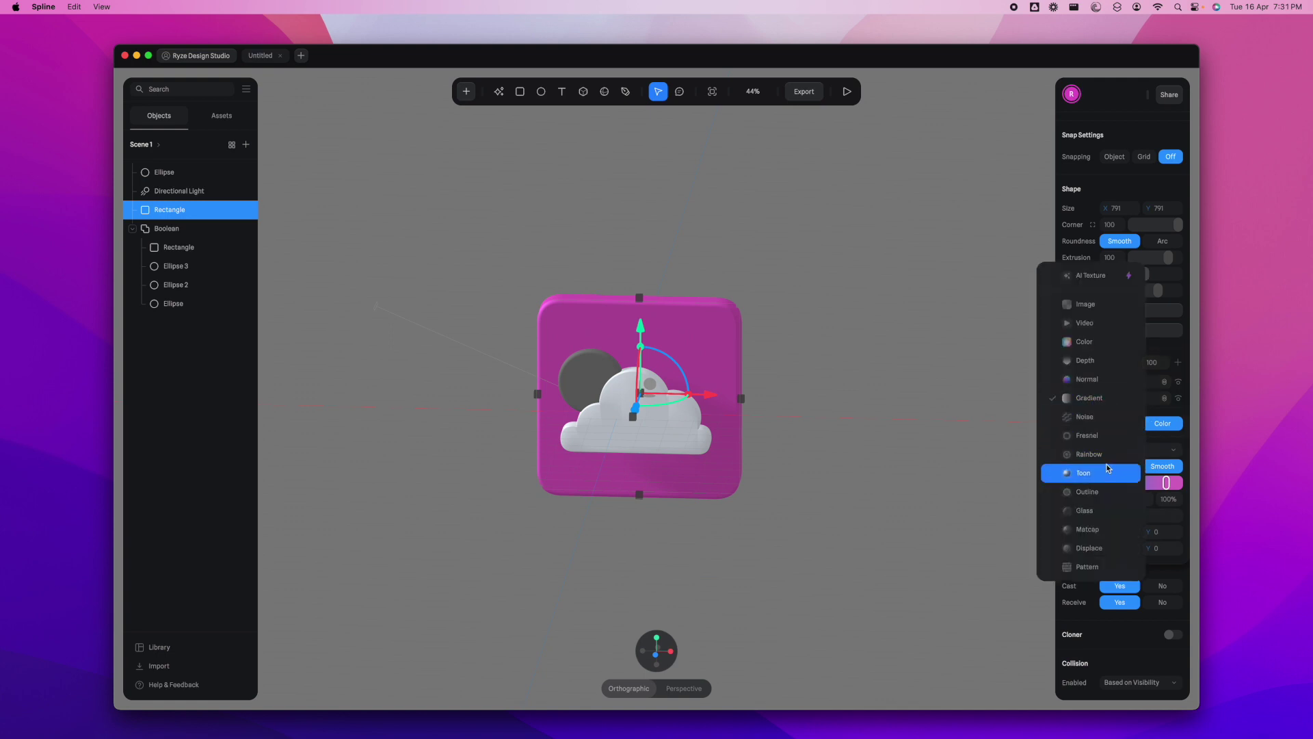
click(1108, 510)
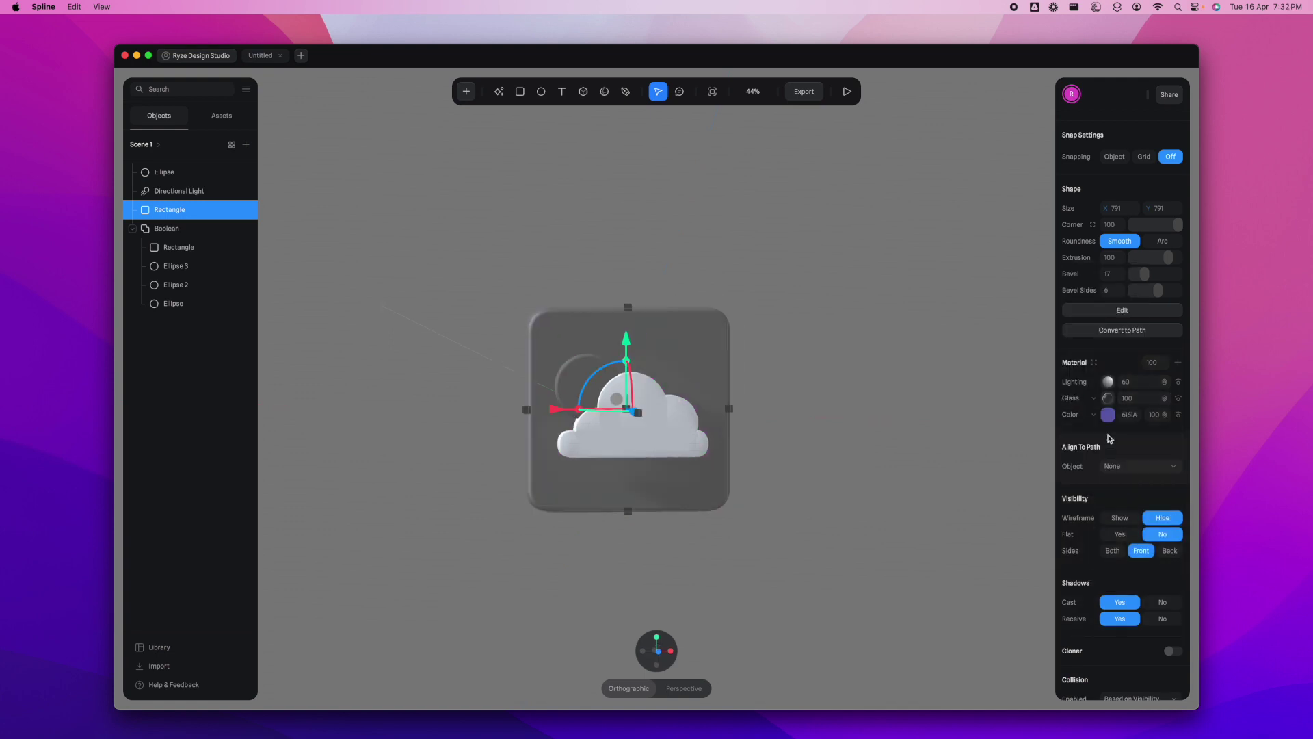
click(1107, 415)
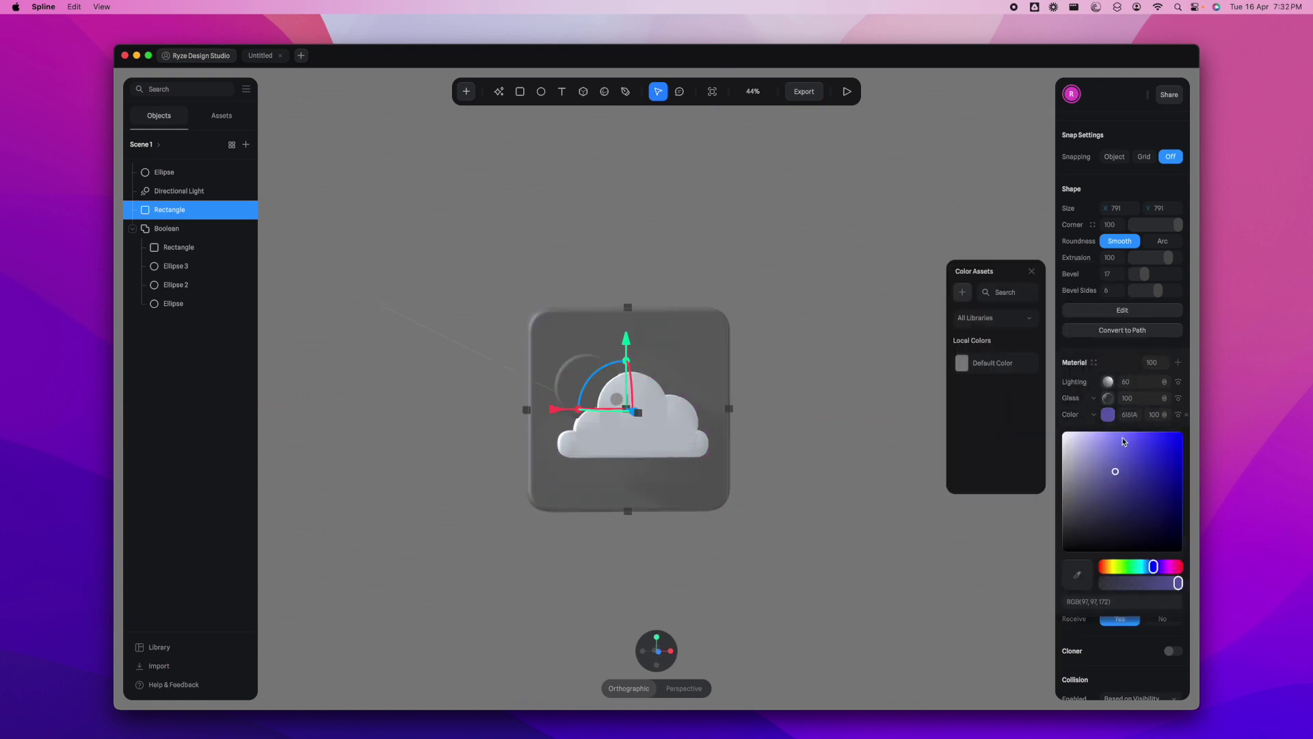
click(1178, 399)
click(1166, 402)
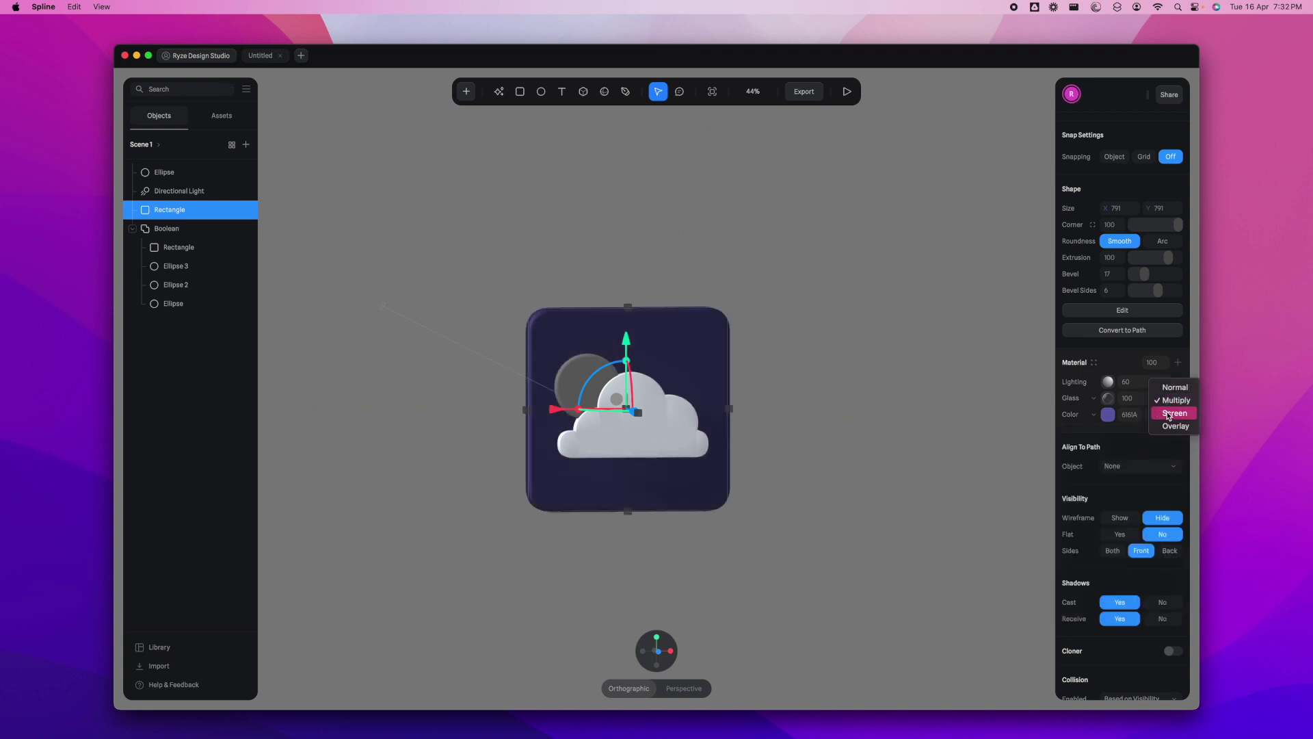
click(1171, 414)
Turn the backdrop's color layer beneath the glass into a gradient of type Radial
click(823, 554)
drag(821, 588, 835, 527)
click(601, 424)
click(1137, 468)
click(1129, 483)
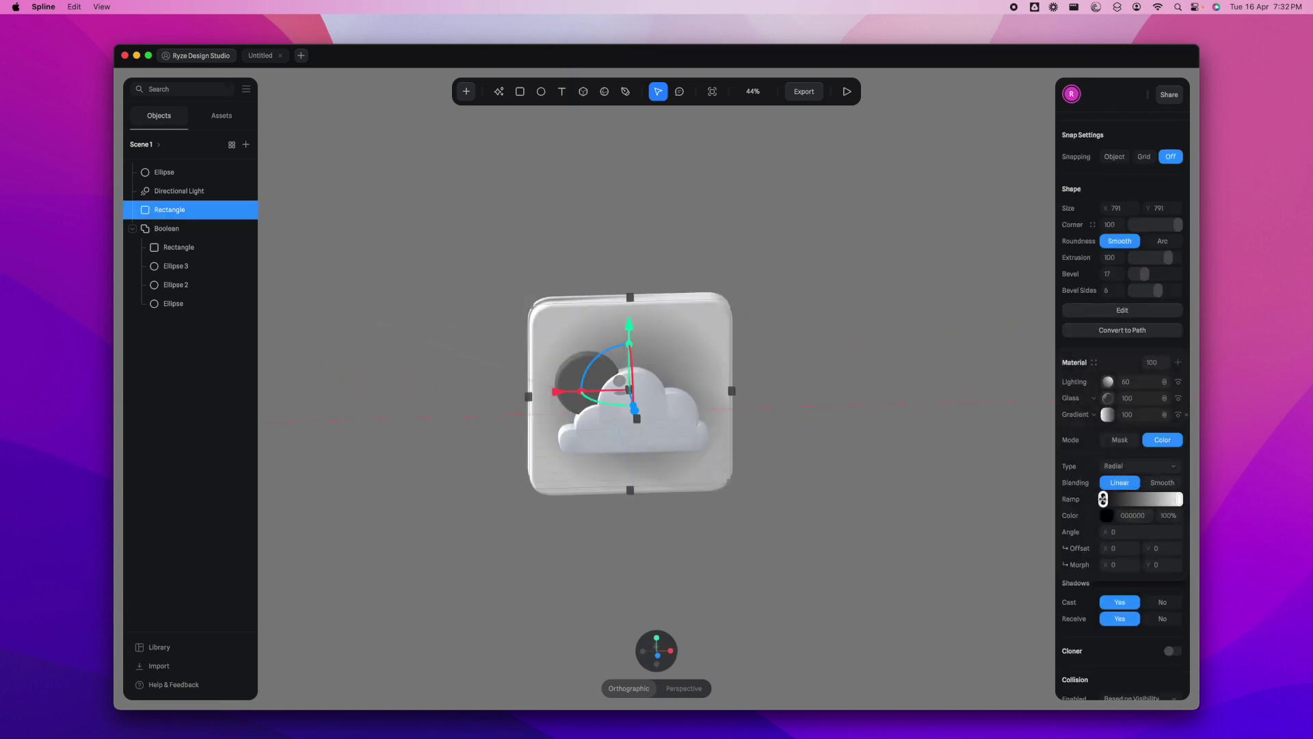
Recolor a stop at the inner end of the backdrop's radial gradient to medium blue
click(1111, 503)
drag(1111, 502, 1102, 503)
click(1156, 666)
drag(1111, 591, 1124, 549)
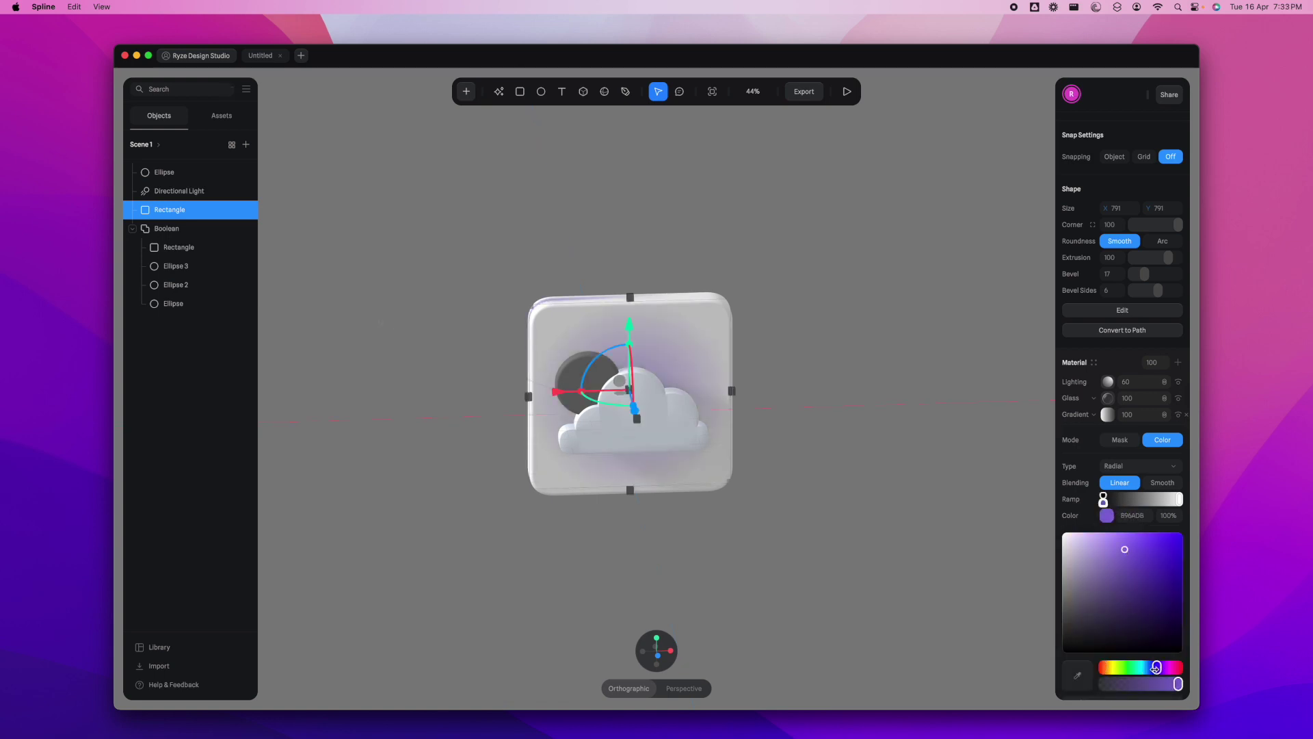
drag(1156, 669, 1149, 668)
click(1162, 534)
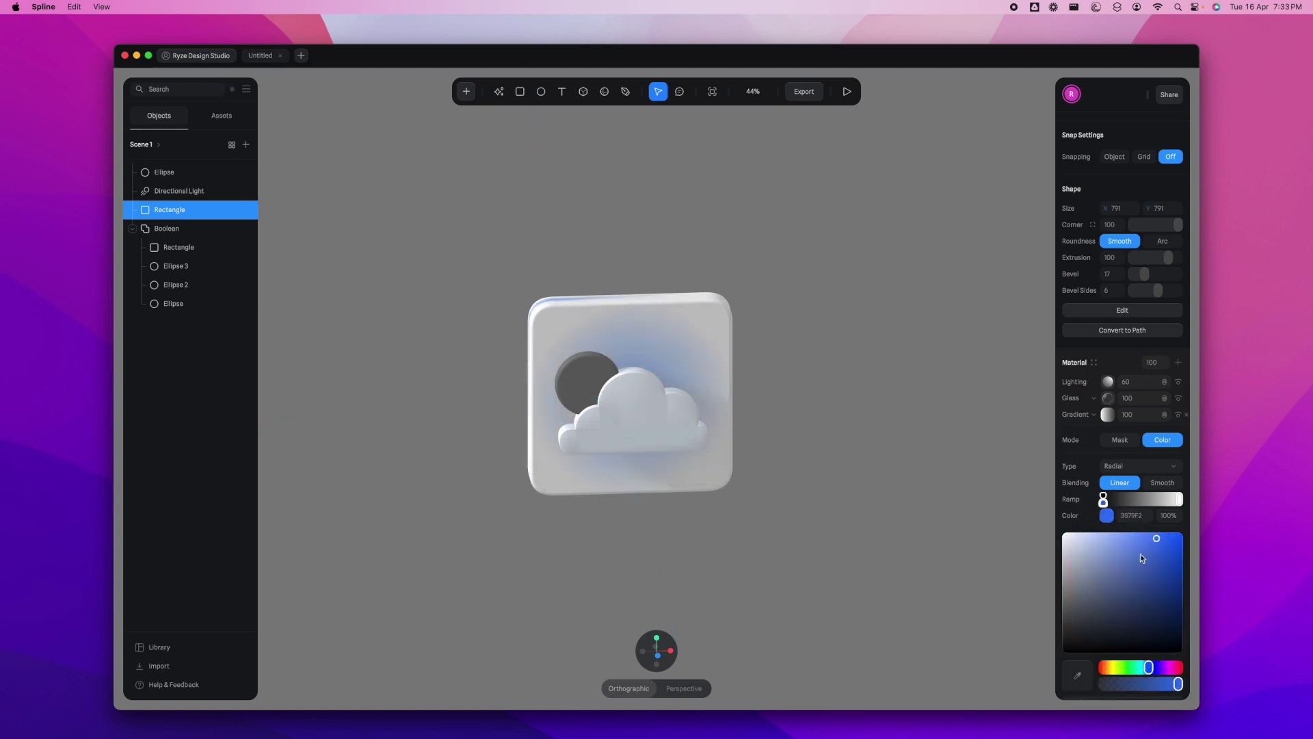
click(1130, 583)
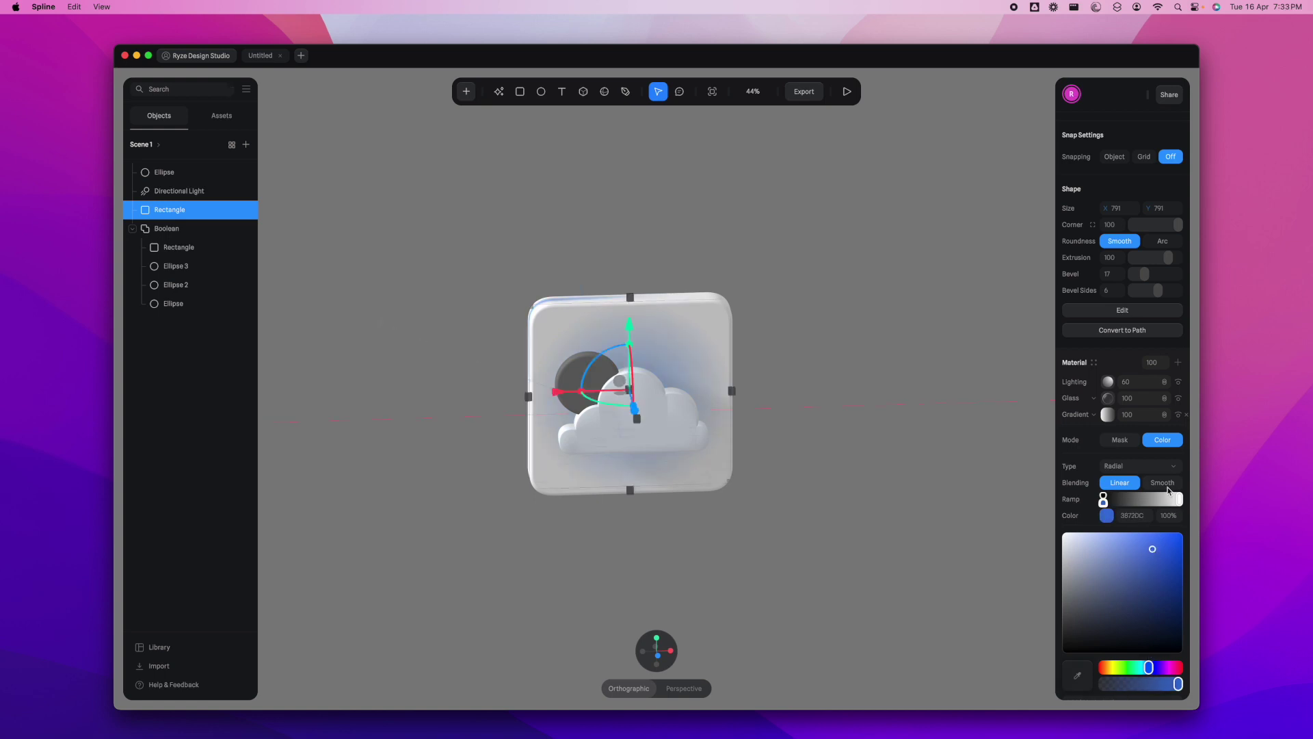
Recolor the white outer stop of the backdrop's radial gradient to saturated blue
click(1178, 498)
click(1148, 665)
drag(1151, 545, 1180, 541)
Recolor the two overlapping inner stops of the backdrop's radial gradient to deep, saturated blue
click(1105, 500)
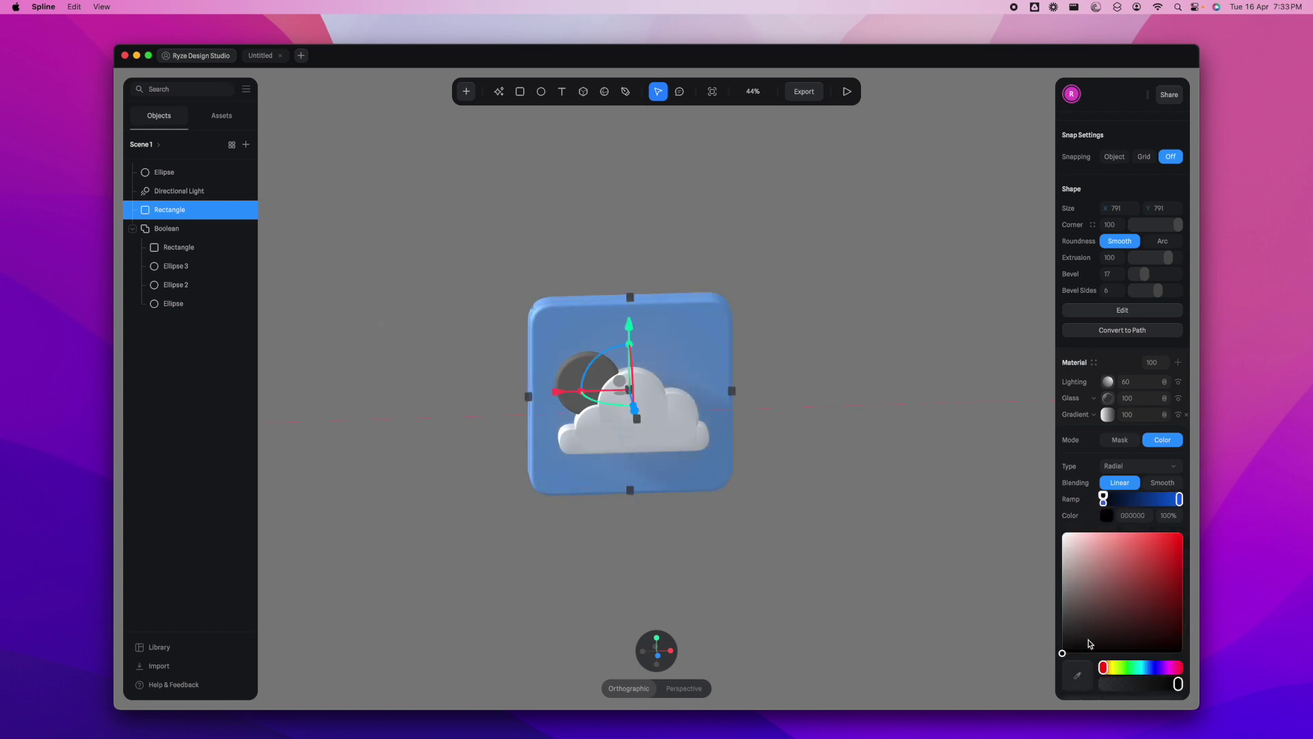
click(1154, 669)
drag(1163, 561, 1062, 533)
click(1103, 502)
drag(1129, 562, 1176, 575)
click(1103, 496)
click(1153, 662)
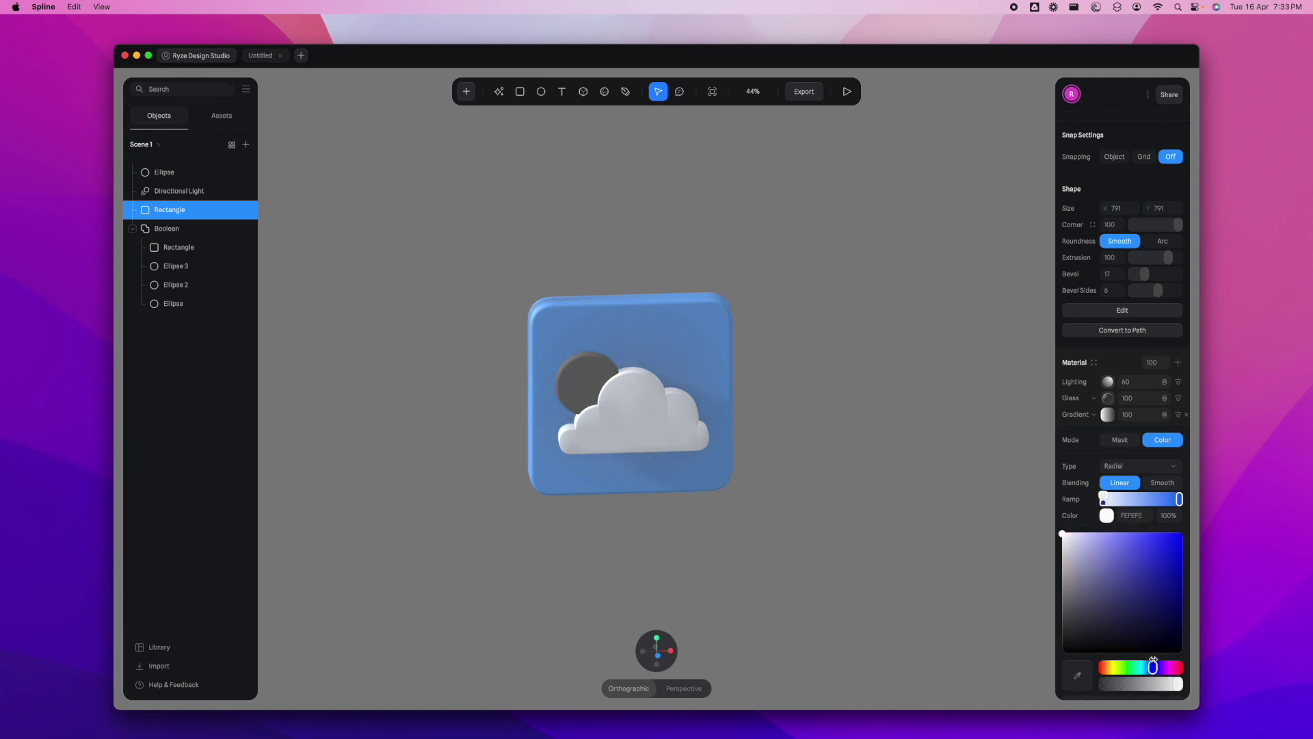
click(1178, 558)
Lighten the outer stop of the backdrop's radial gradient to a pale blue and deselect the backdrop
click(1180, 500)
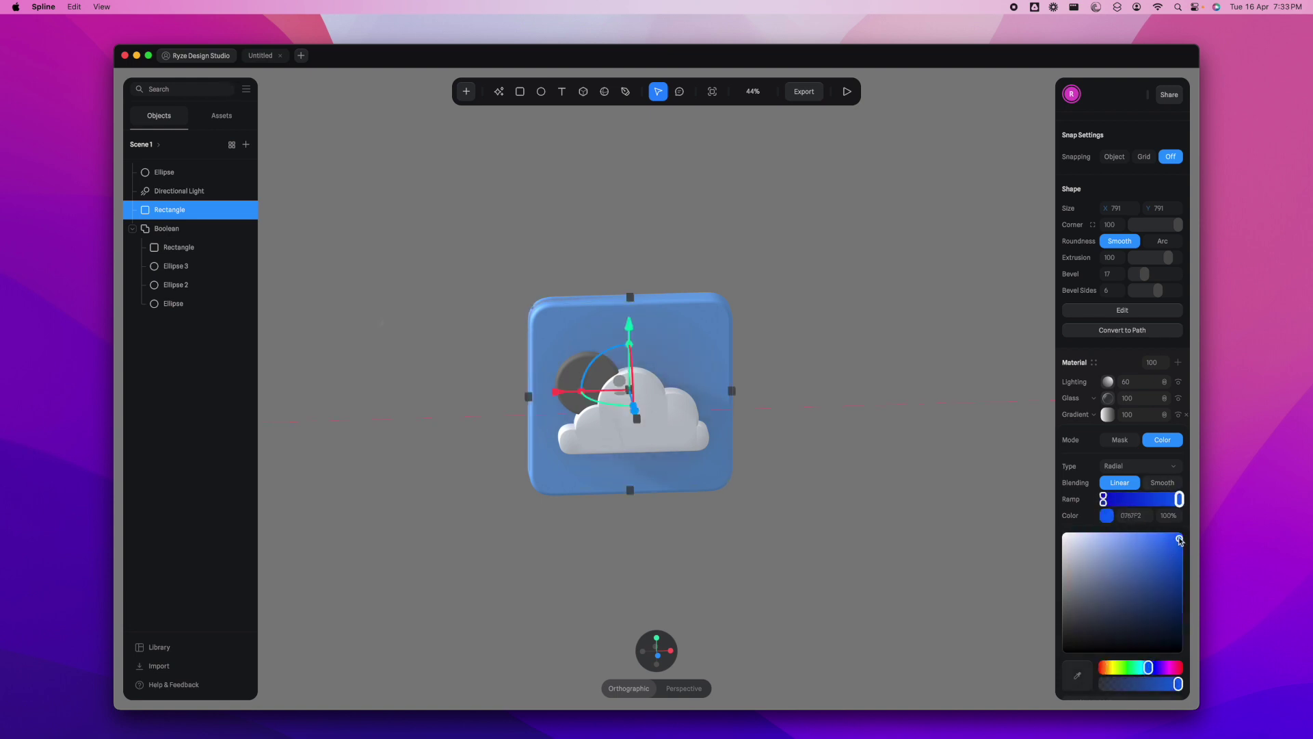
click(1121, 538)
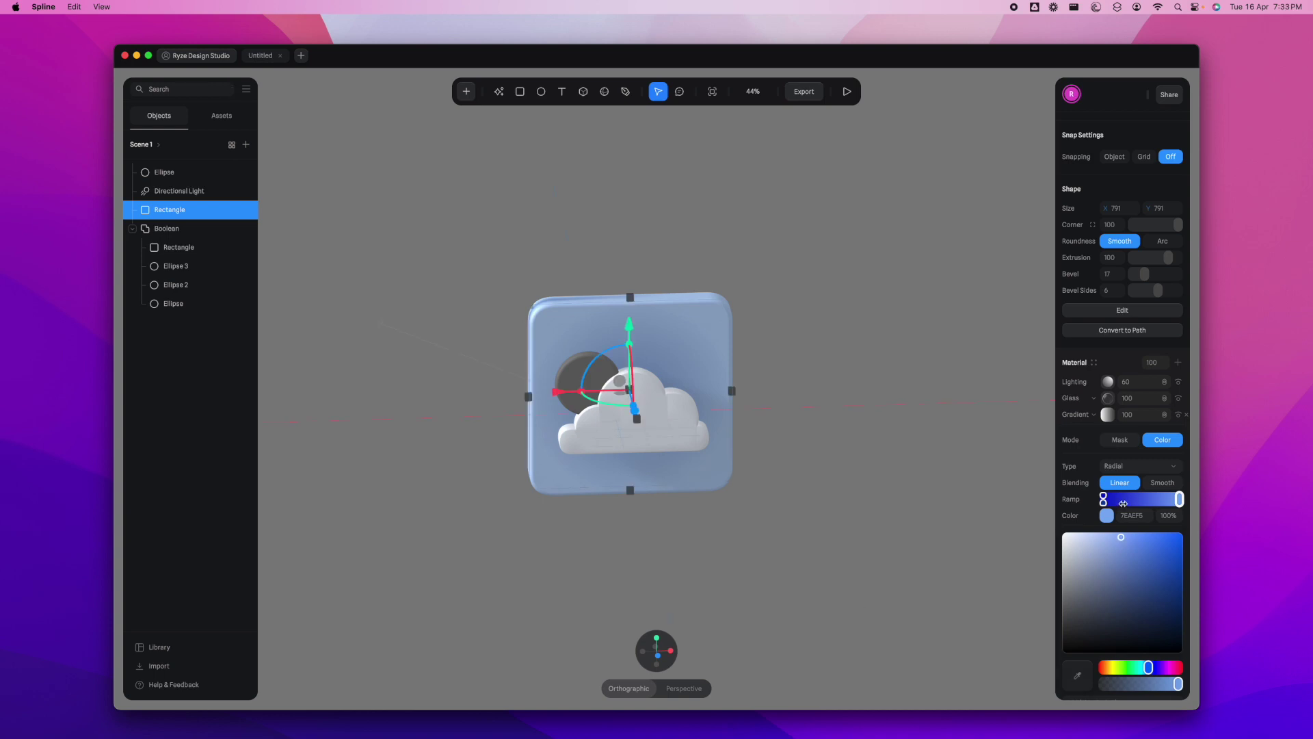
click(766, 562)
Detach the sun circle's color layer from the Default Color asset
click(578, 371)
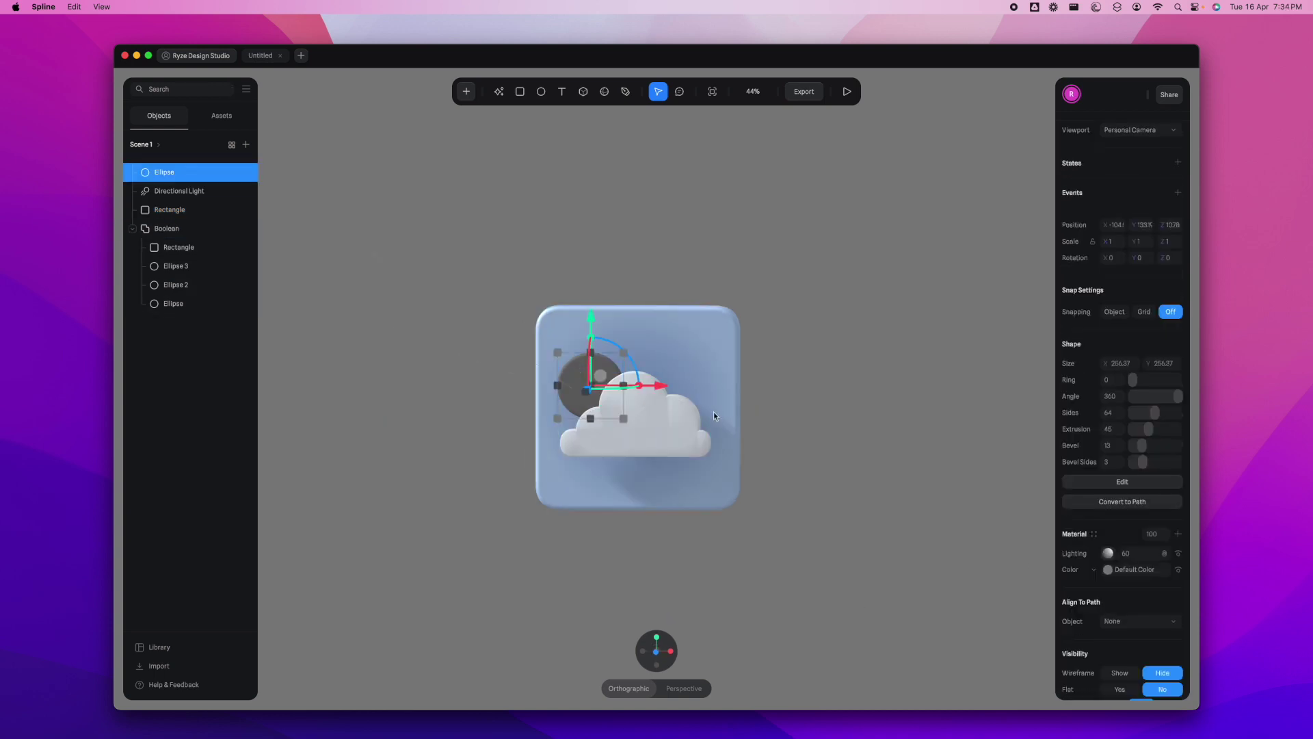
scroll(1122, 479, down, 2)
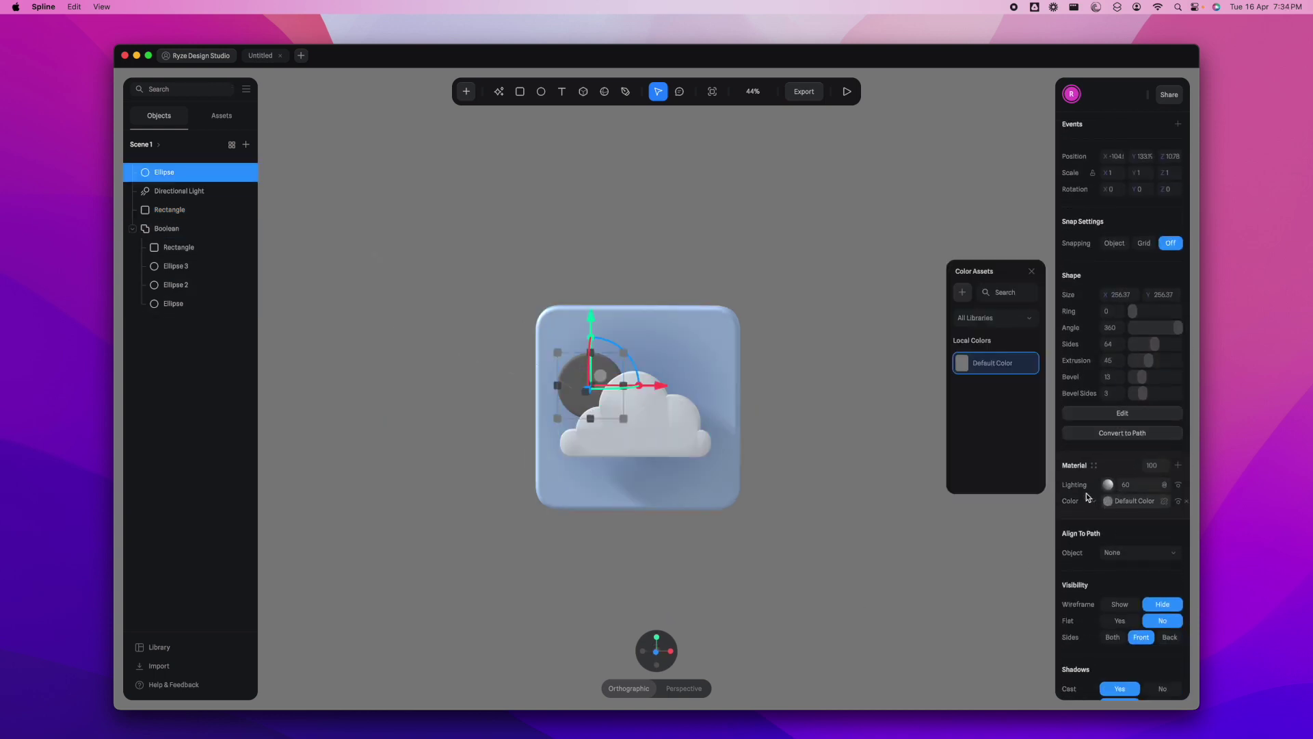
click(1164, 503)
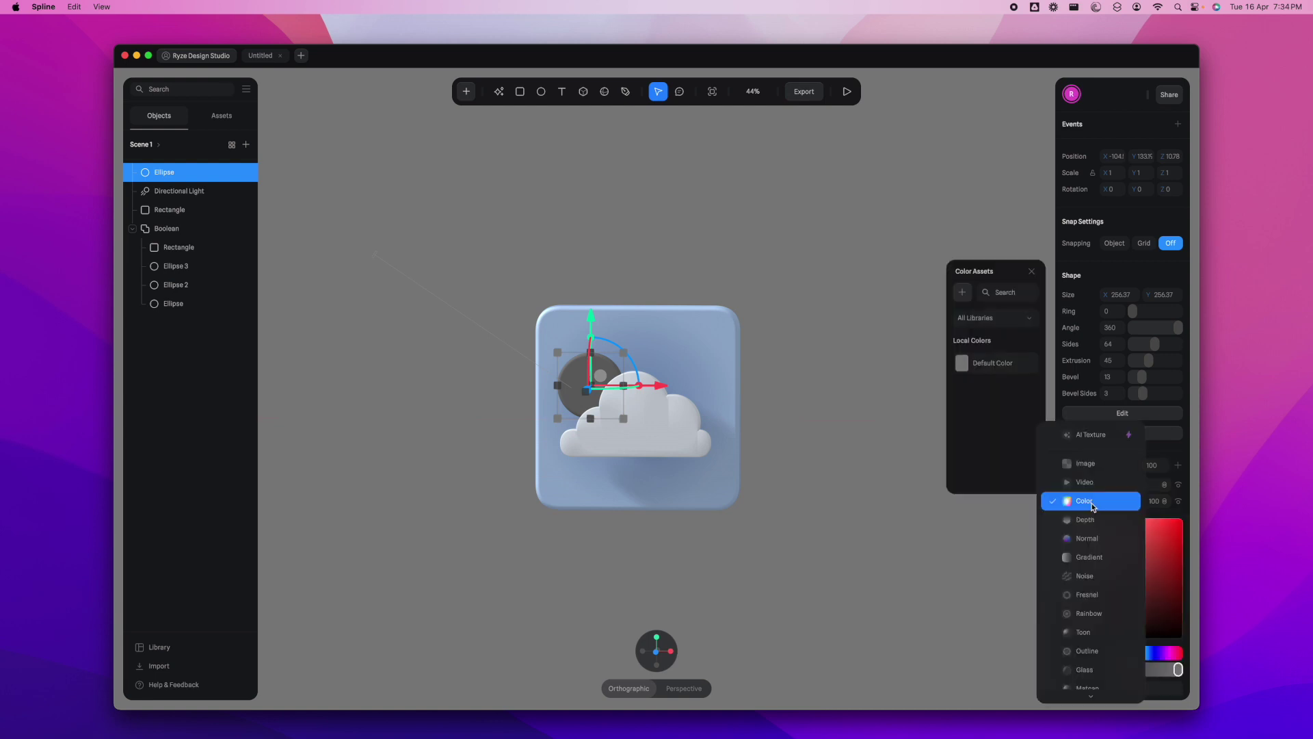
Change the sun circle's color layer to a radial gradient
click(1101, 554)
scroll(1128, 536, down, 1)
click(1138, 518)
click(1122, 534)
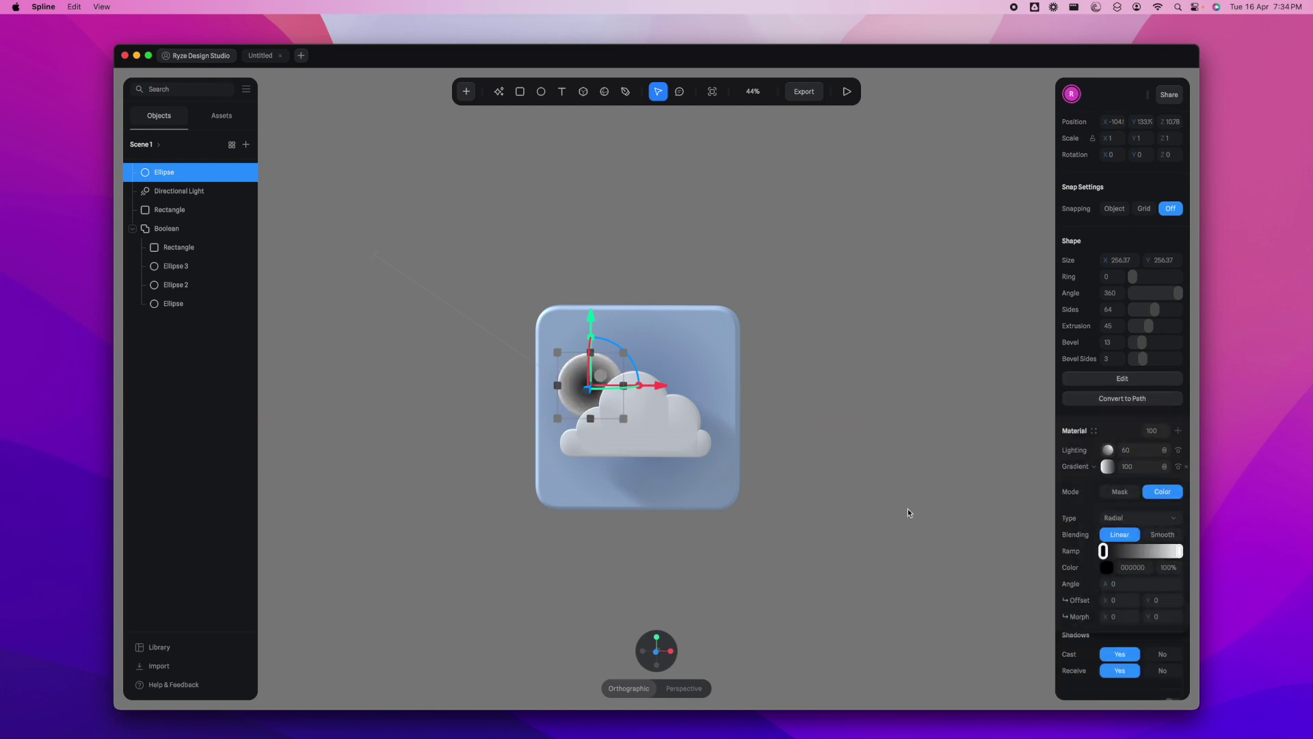
Recolor the black inner stop of the sun's radial gradient to saturated golden yellow
click(1104, 551)
scroll(1119, 611, down, 2)
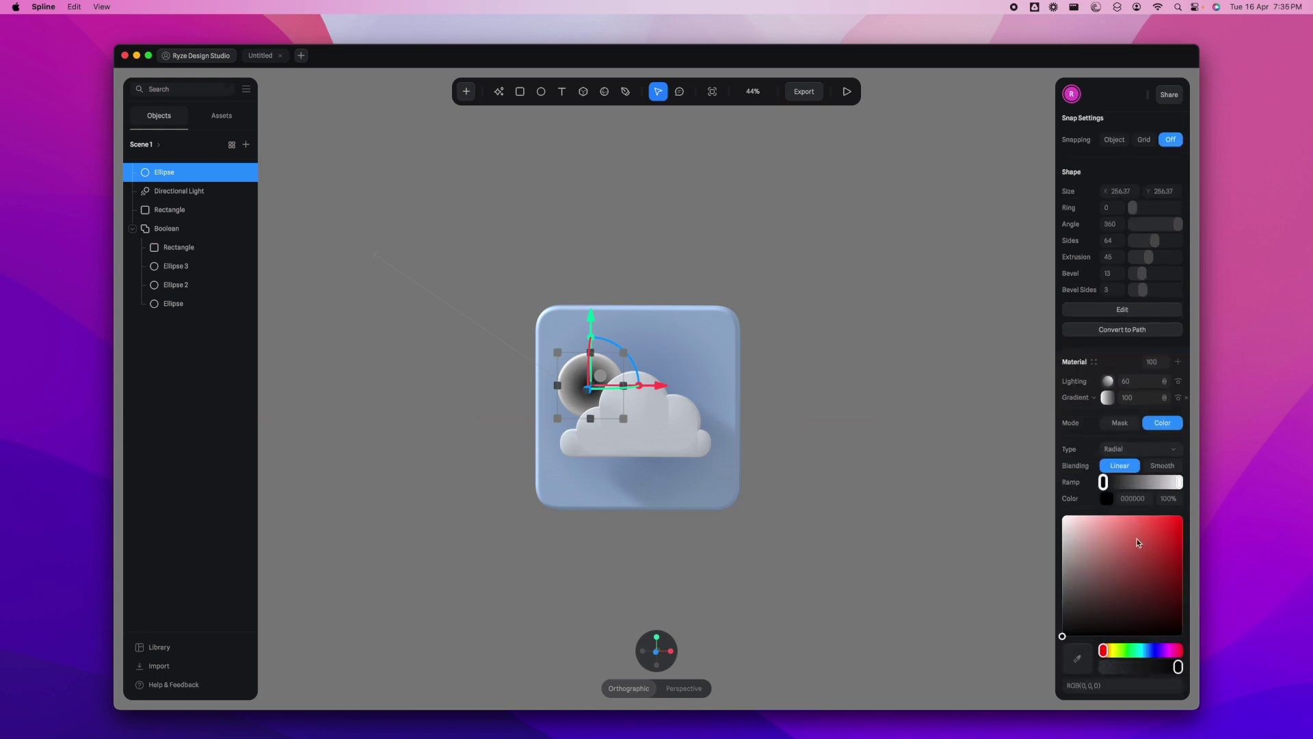
drag(1105, 652, 1112, 650)
click(1180, 520)
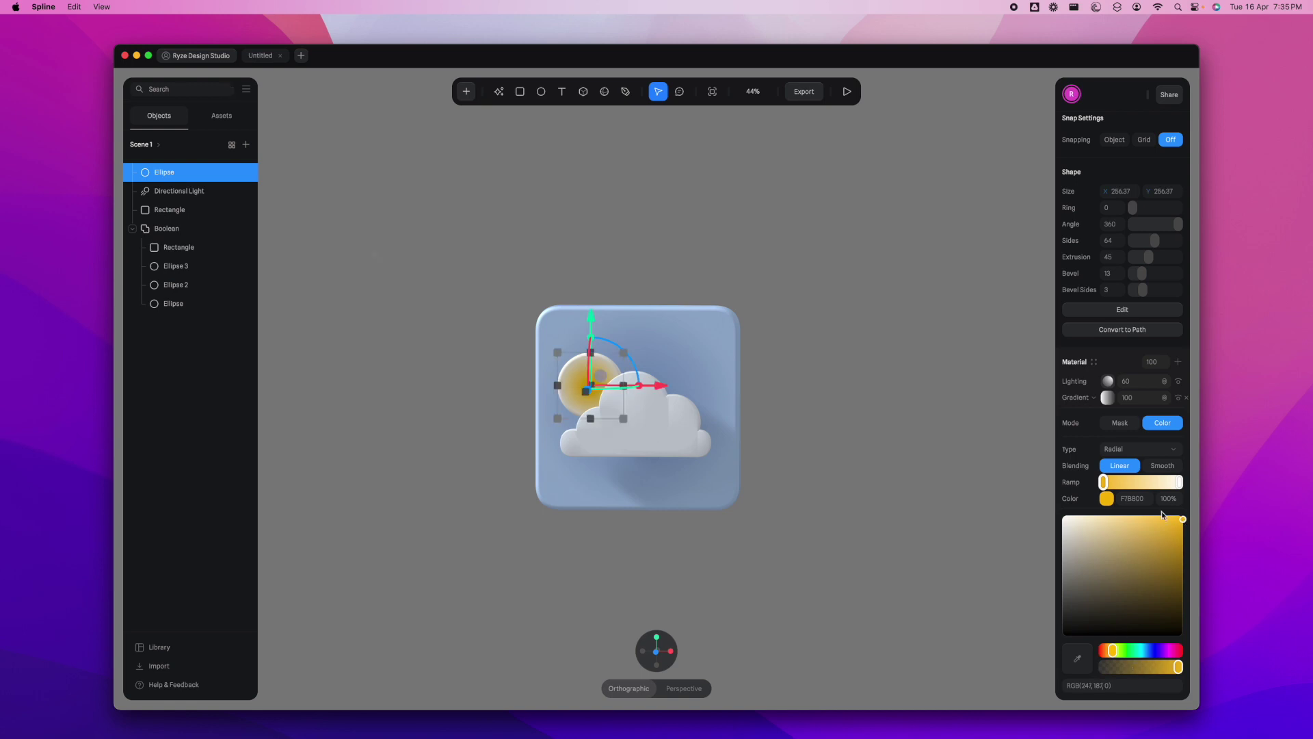
Recolor the white outer stop of the sun's radial gradient to a soft orange
click(1180, 482)
click(1109, 651)
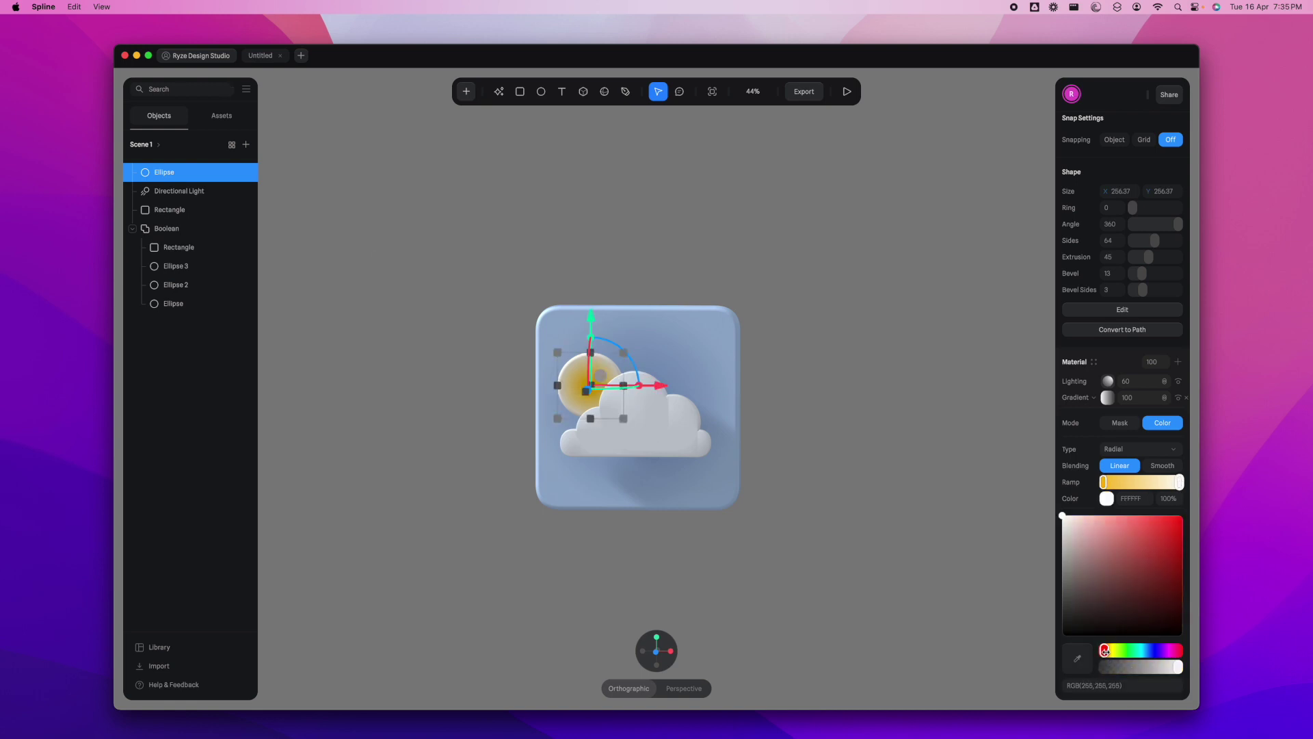
click(1112, 541)
drag(1131, 536, 1136, 528)
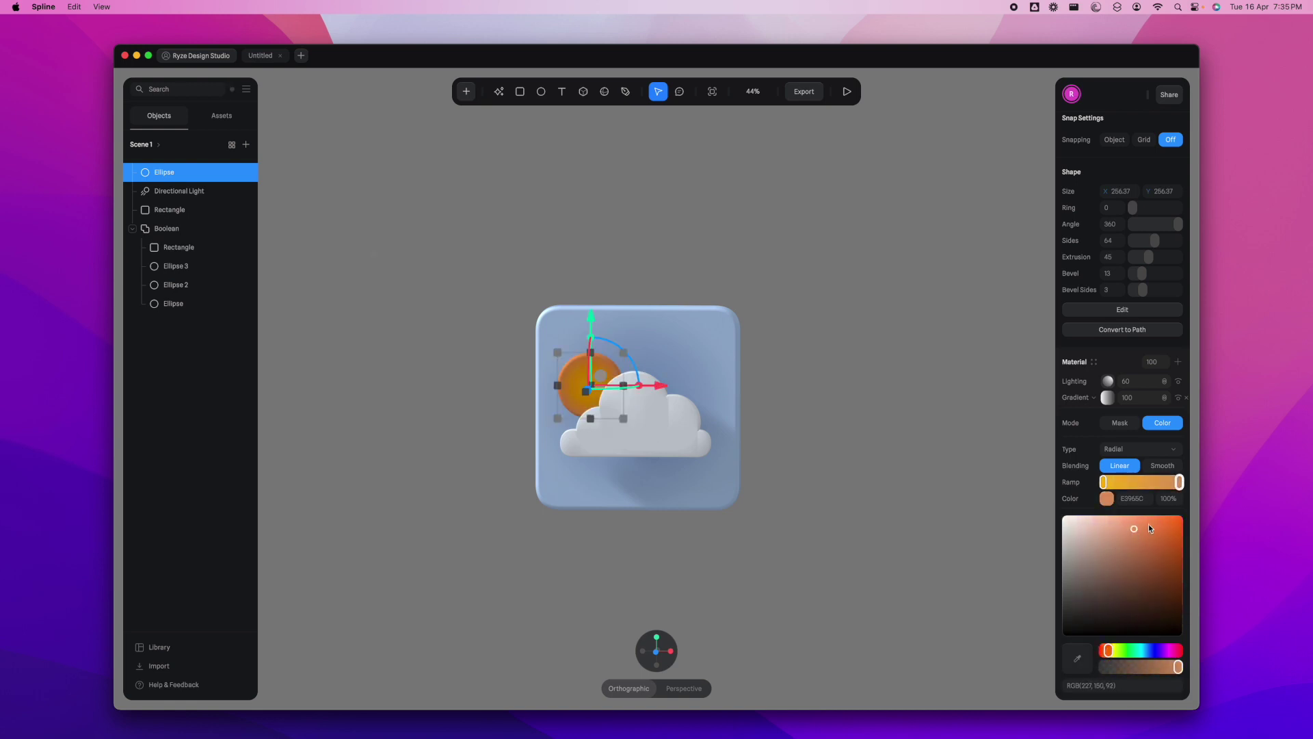
Set the sun gradient's blending to Smooth and soften its inner stop to yellow F9C21F
click(1163, 466)
click(1104, 482)
drag(1184, 525, 1169, 522)
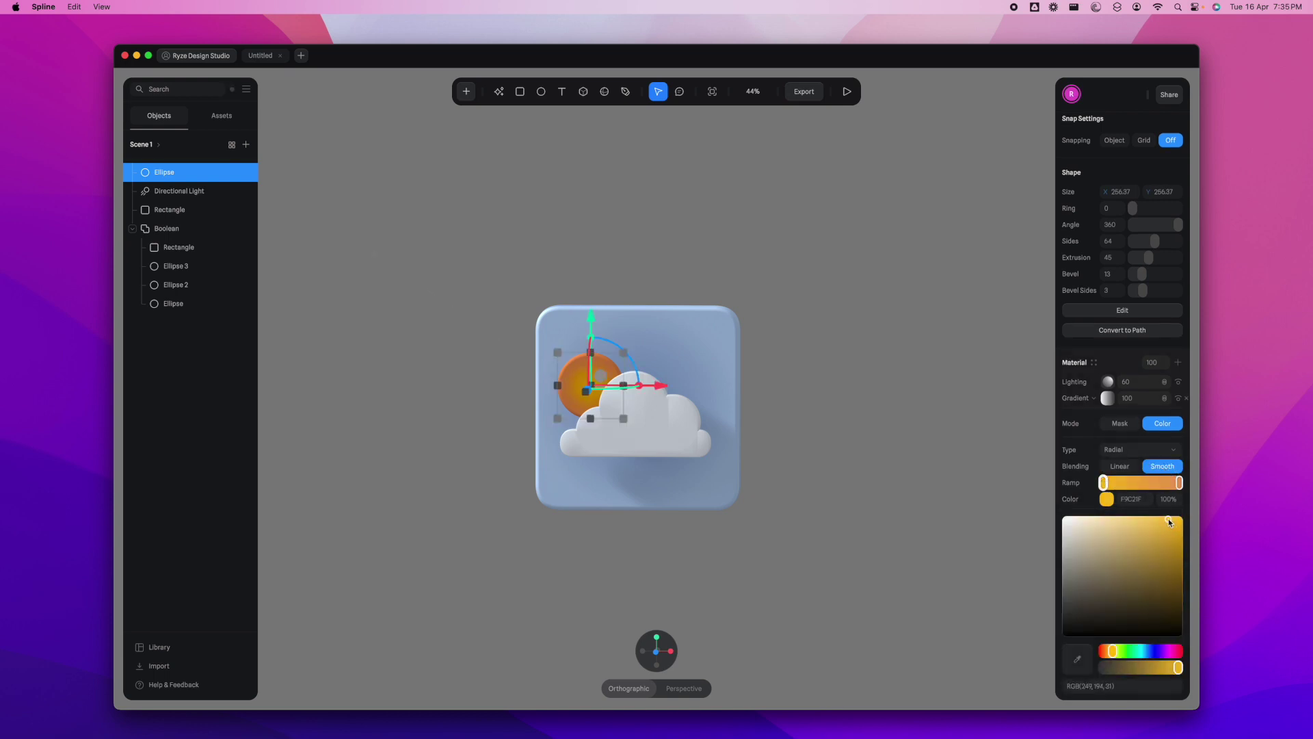
Set the angle of the sun's radial gradient to -7
click(1107, 500)
click(1117, 517)
key(shift+Down)
key(shift+Down)
key(shift+Down)
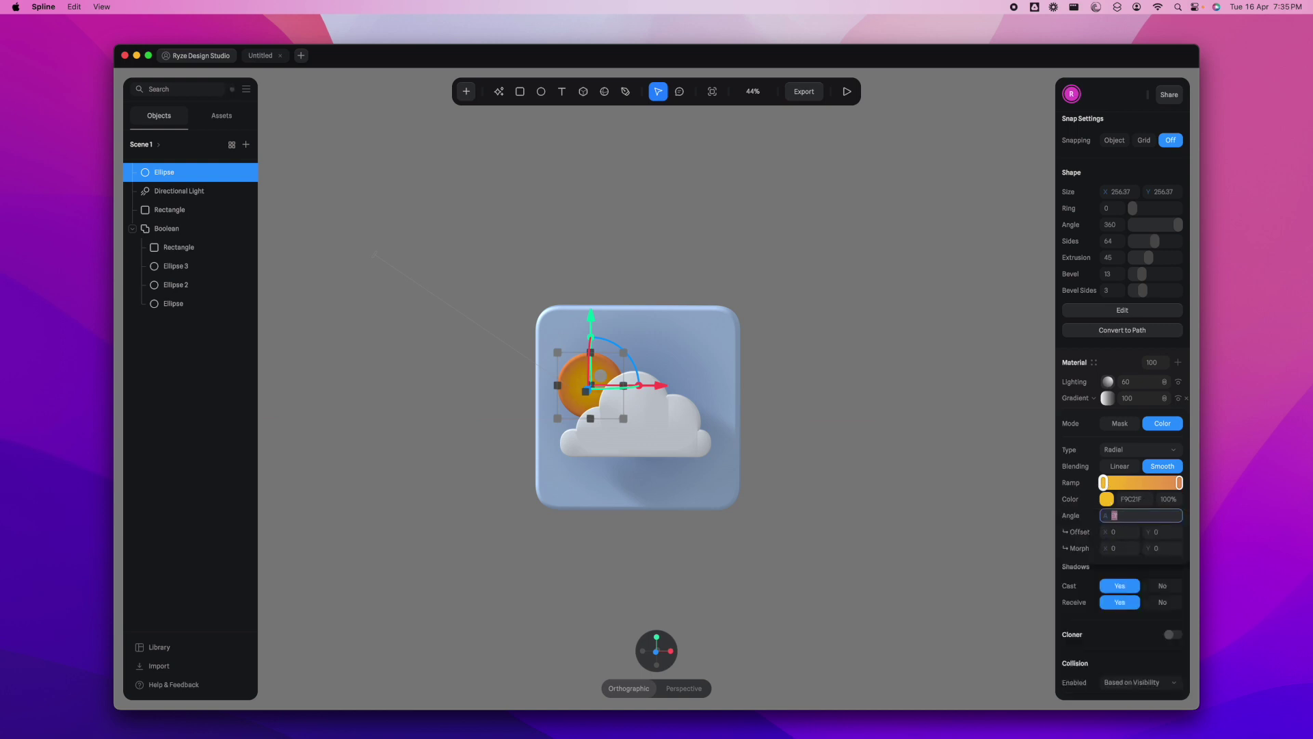
key(Tab)
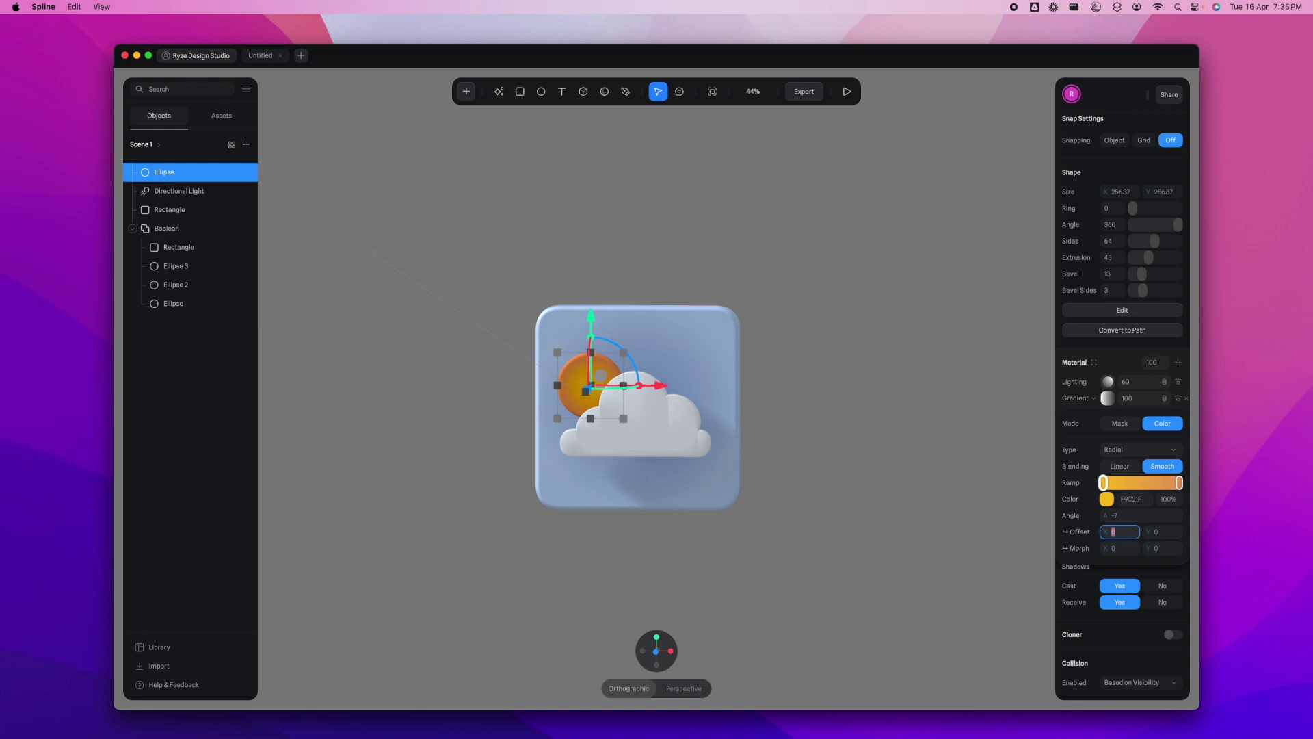
Shift the outer stop of the sun's gradient to lighter orange E7A65E and deselect the sun
click(1180, 482)
drag(1109, 651, 1110, 651)
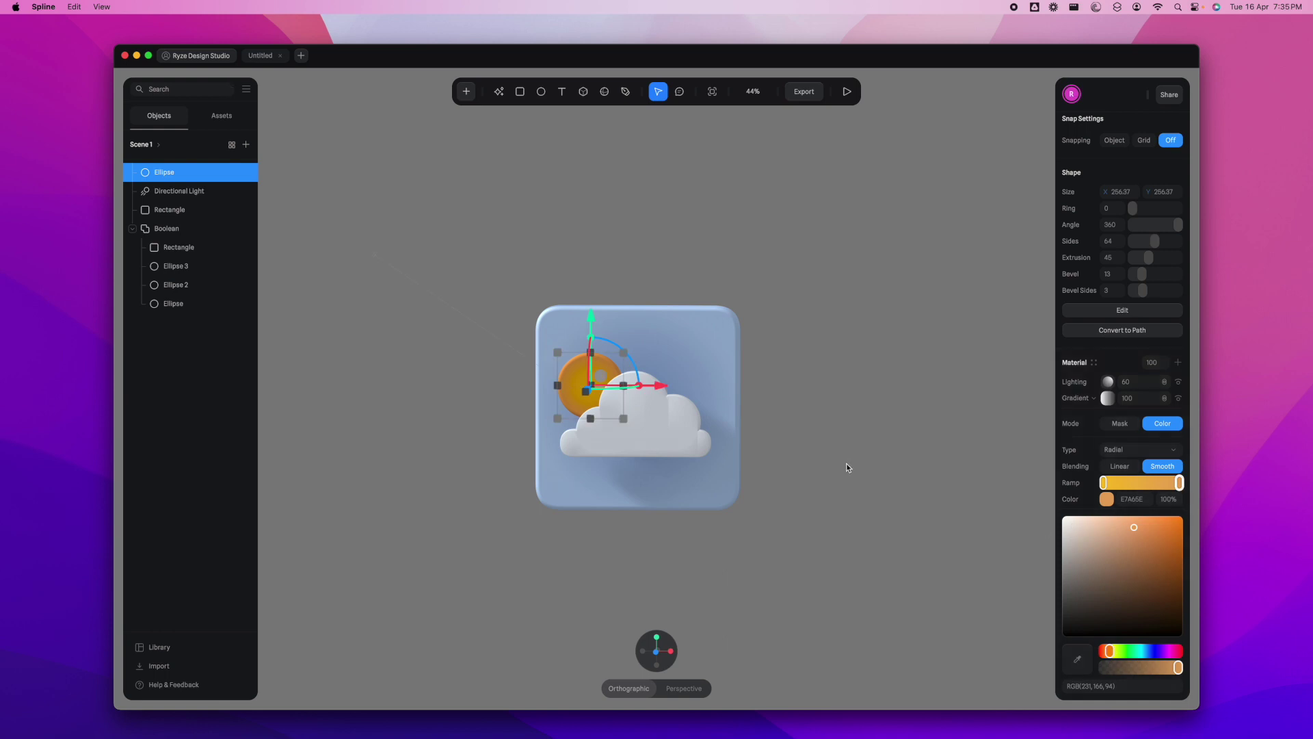
click(847, 462)
Try a linear gradient in place of the Boolean cloud's color layer
click(666, 428)
click(1093, 398)
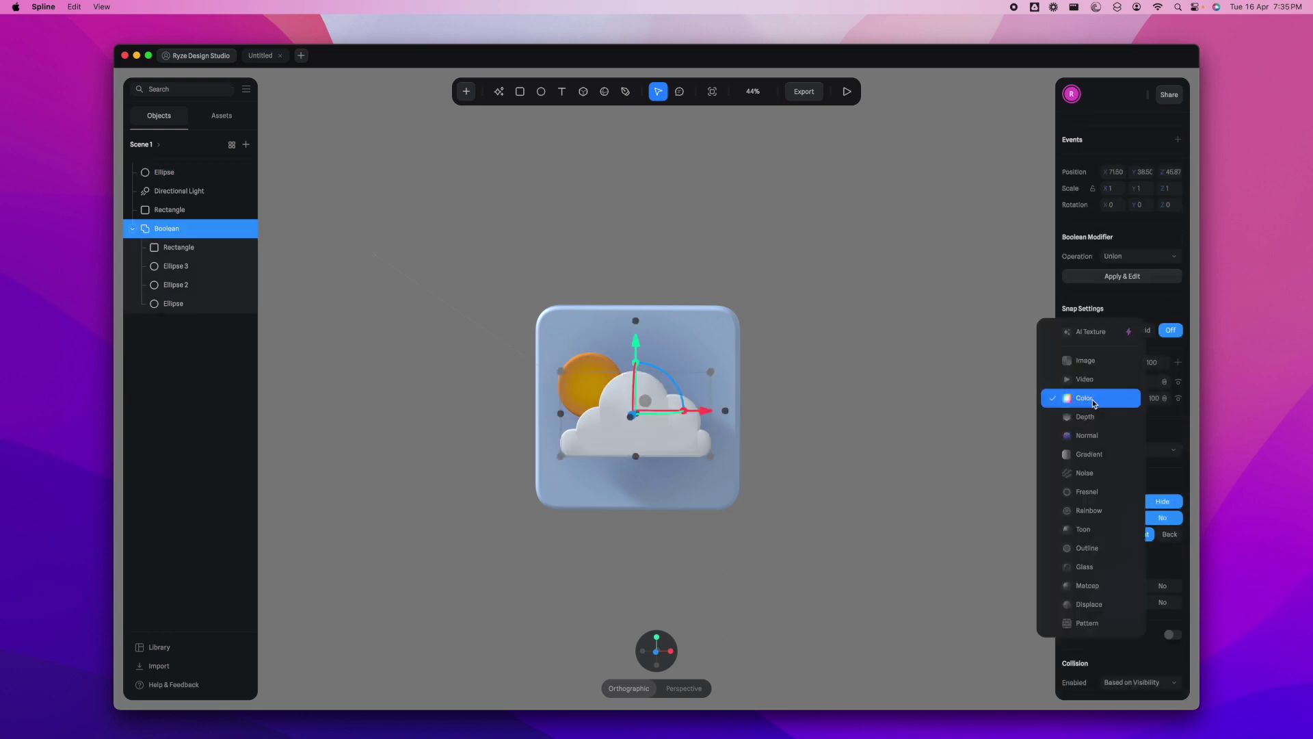
click(1096, 454)
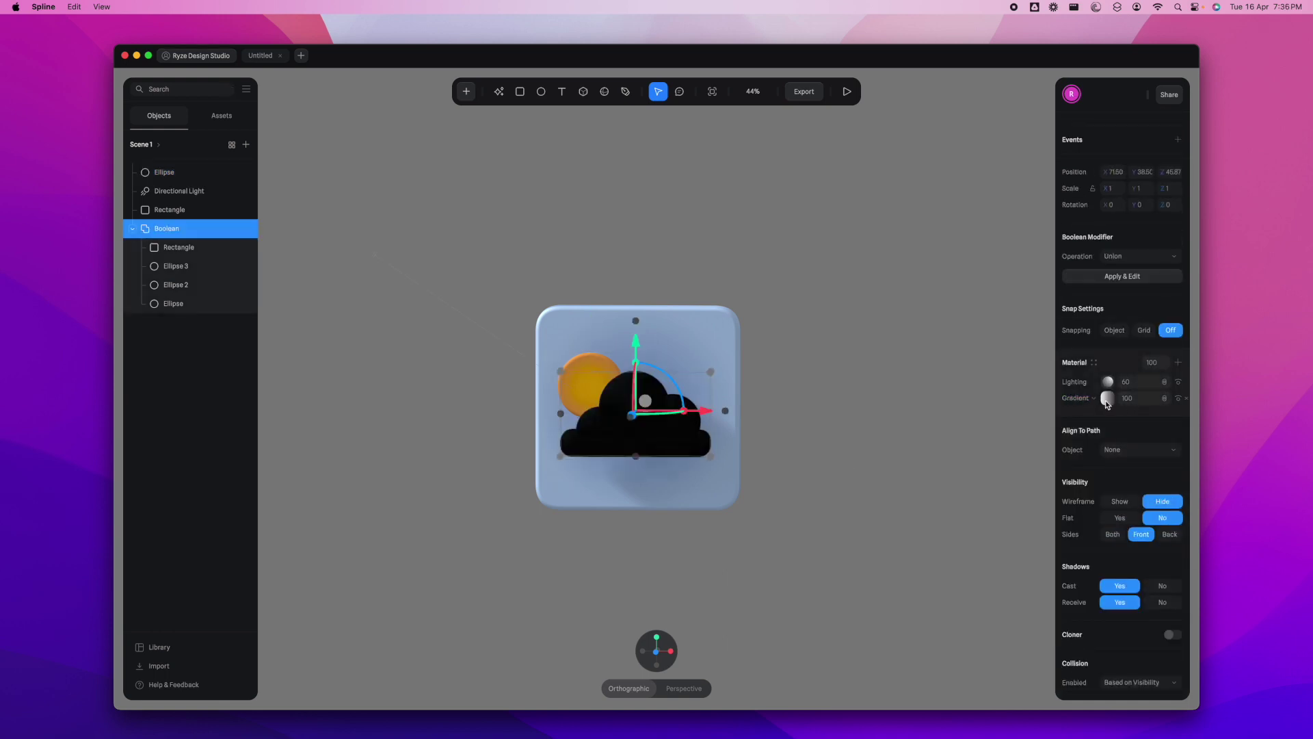
click(1107, 400)
click(1122, 517)
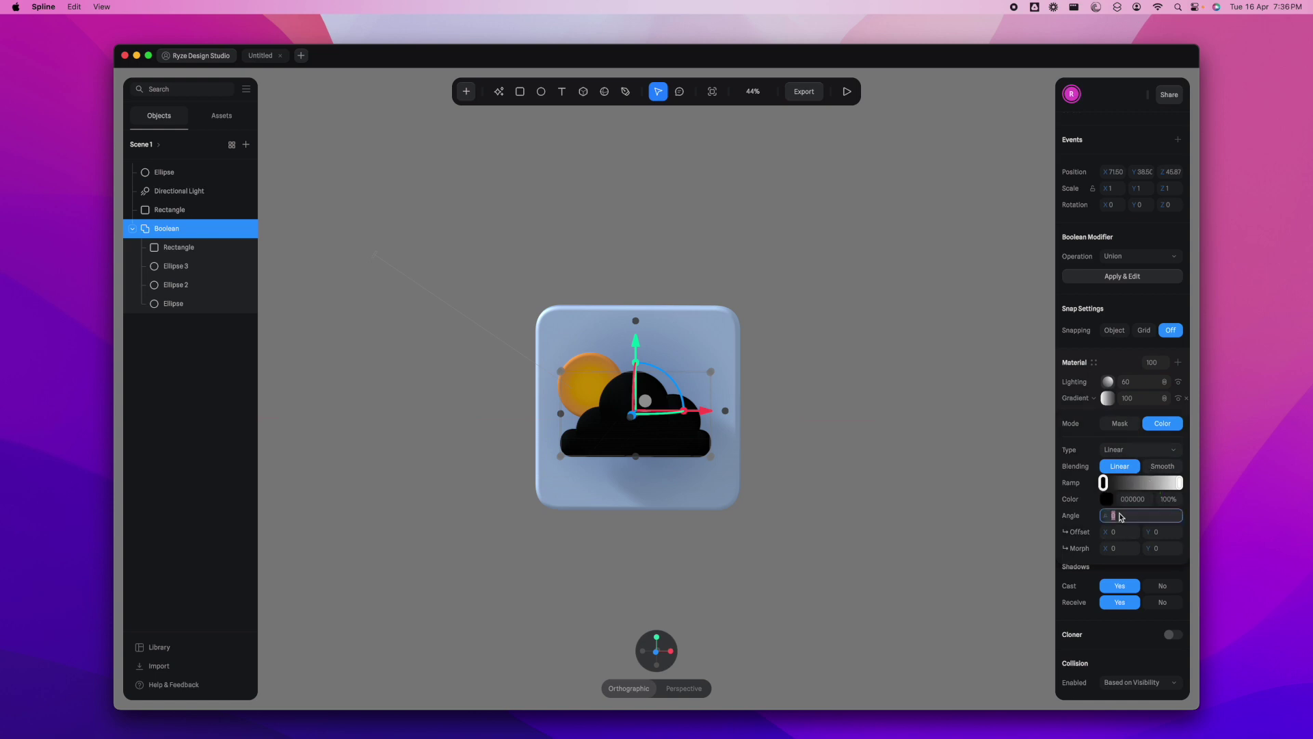
Try recoloring both stops of the cloud's linear gradient and switching its blending to Smooth
click(1103, 482)
mouse_move(1091, 523)
mouse_down()
mouse_move(1098, 544)
mouse_move(1064, 517)
mouse_move(1111, 517)
mouse_up()
click(1179, 482)
click(1153, 650)
click(1173, 466)
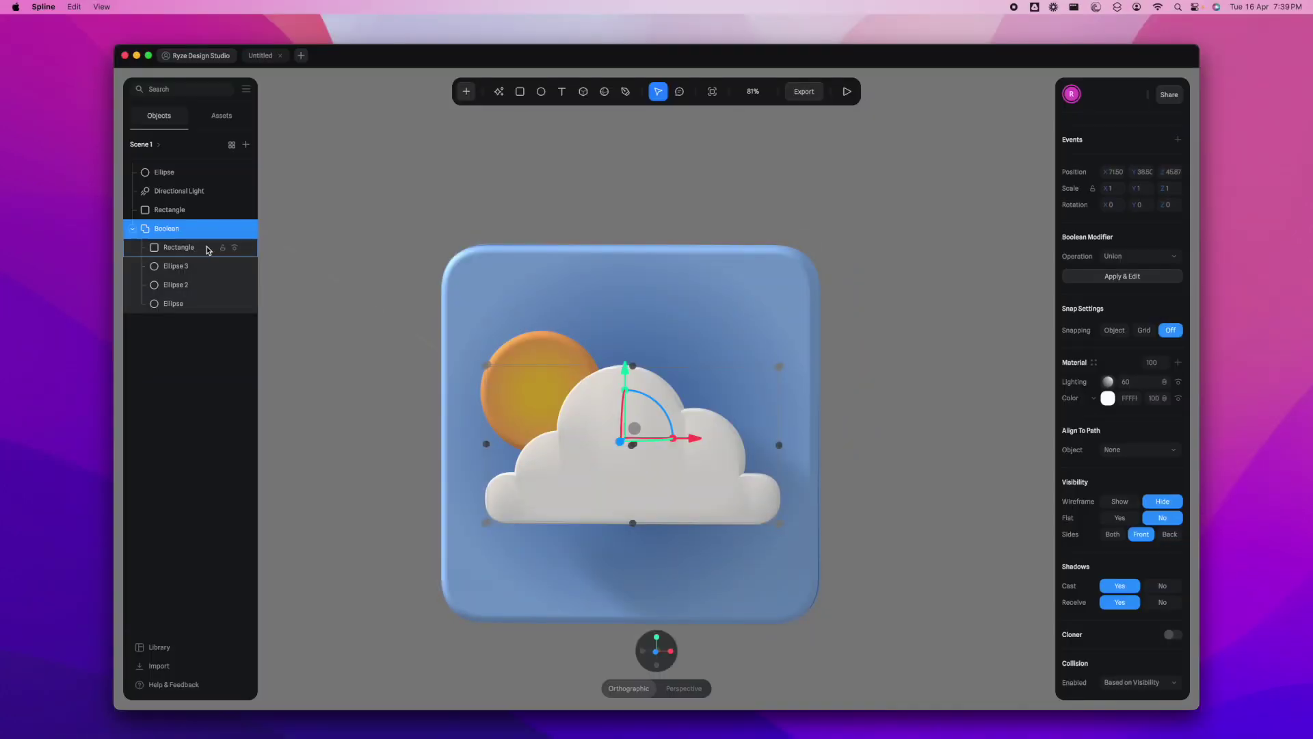
Resize the cloud's base rectangle to about 602.7 by 116.4, making it slightly narrower and taller, and deselect it
click(198, 247)
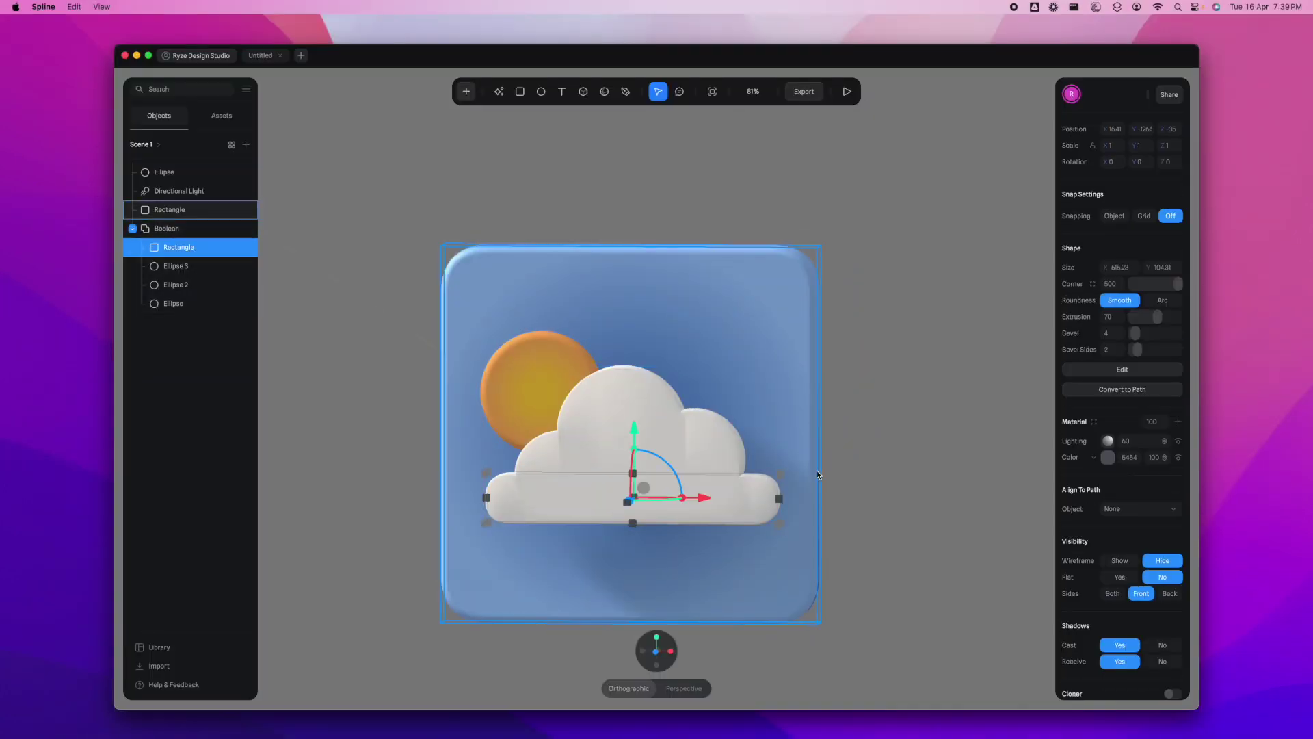
drag(777, 500, 772, 500)
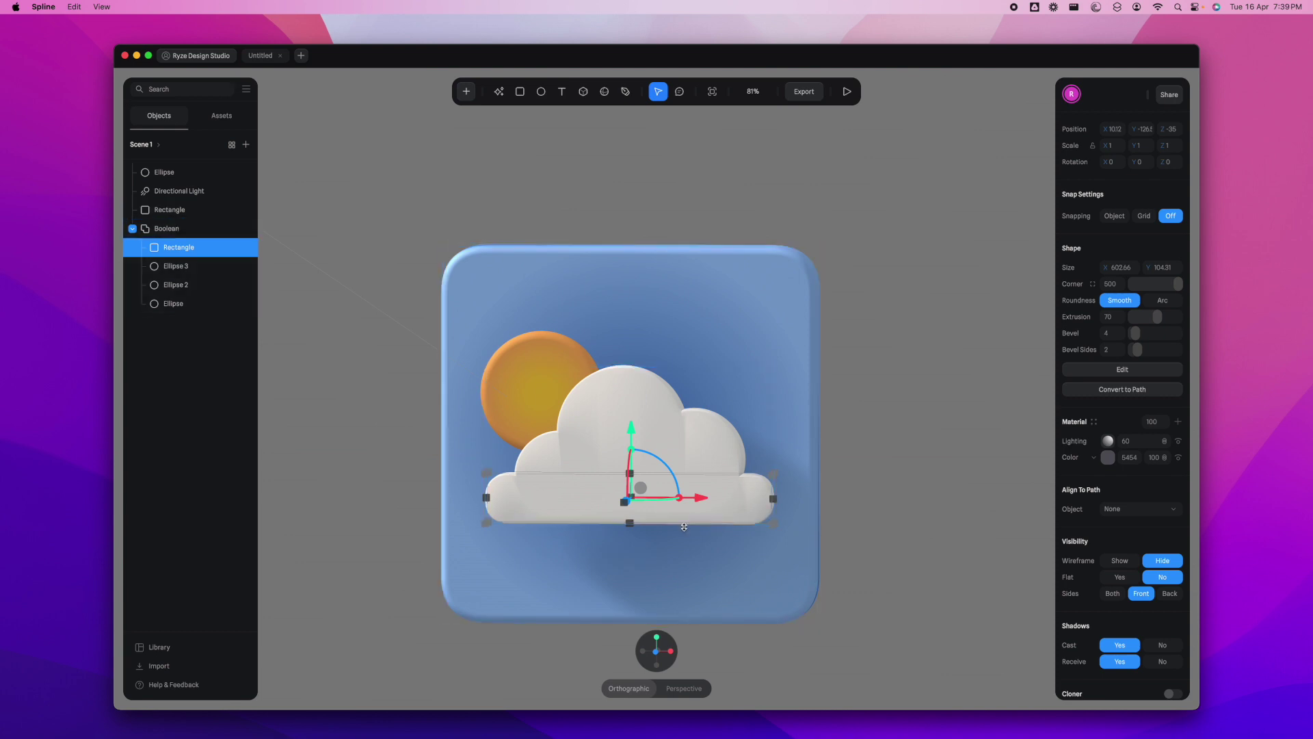
drag(692, 523, 690, 531)
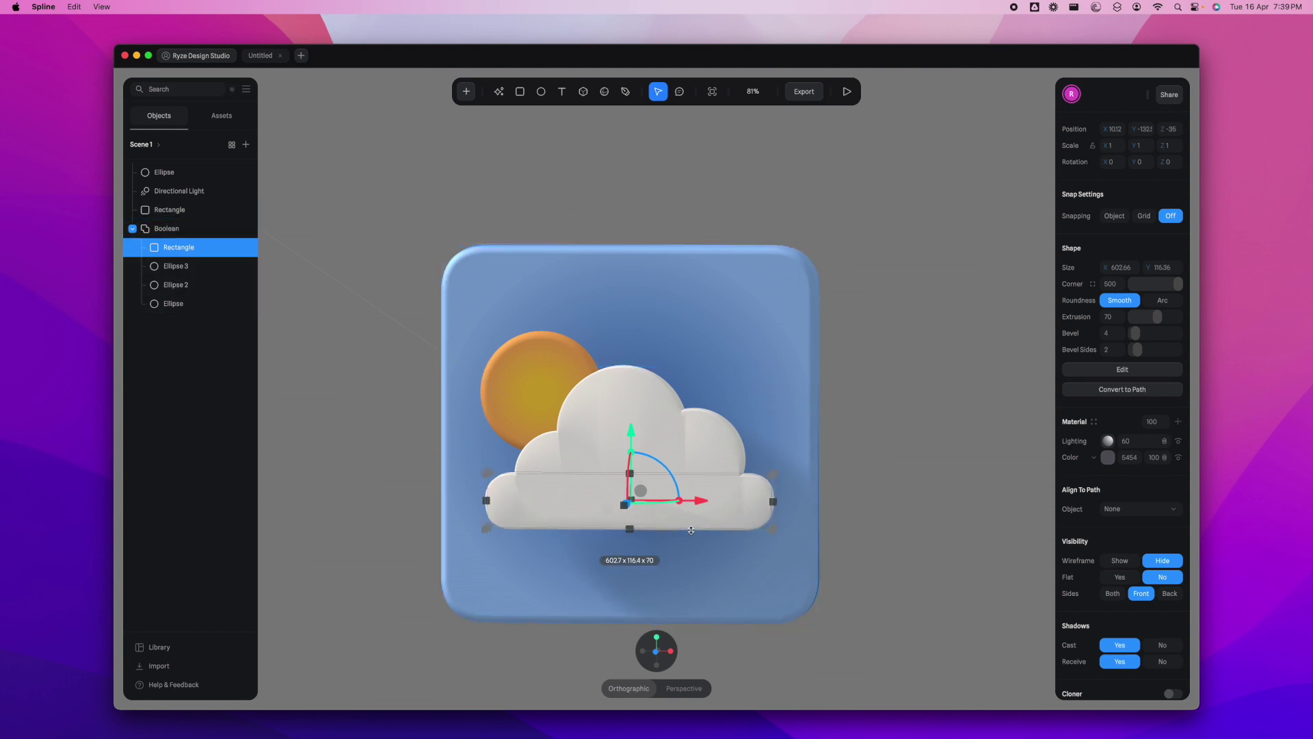
click(954, 535)
Set up a JPG image export of the weather icon with the background color hidden
key(super+minus)
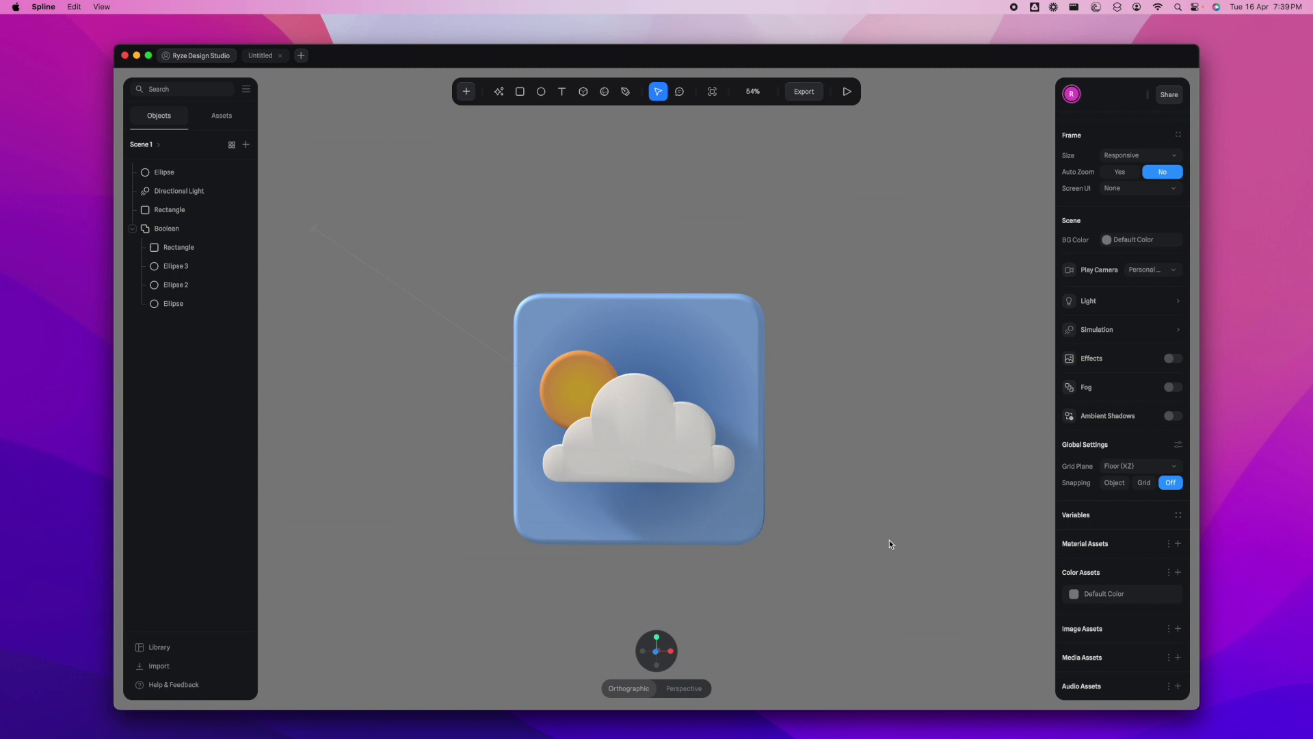
mouse_move(853, 560)
right_down()
mouse_move(932, 588)
mouse_move(938, 566)
mouse_move(915, 529)
mouse_move(727, 595)
mouse_move(757, 578)
mouse_move(846, 568)
right_up()
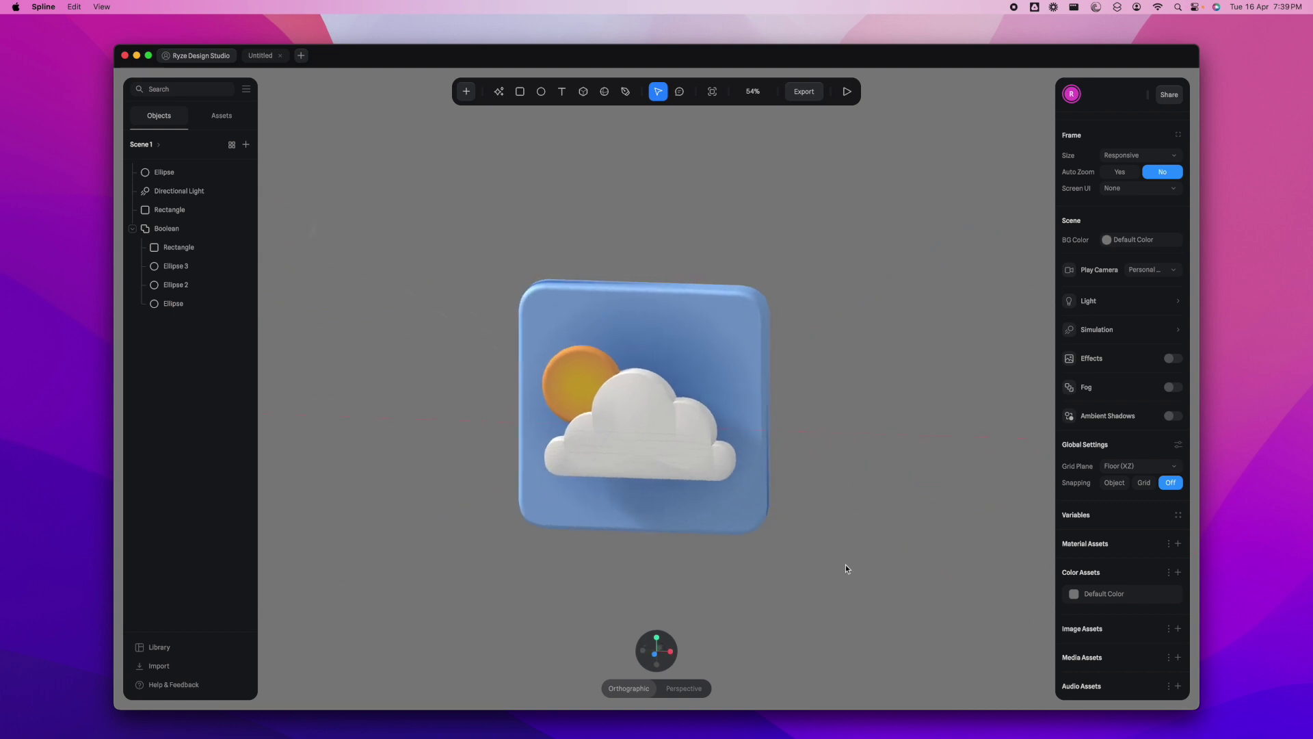
click(804, 91)
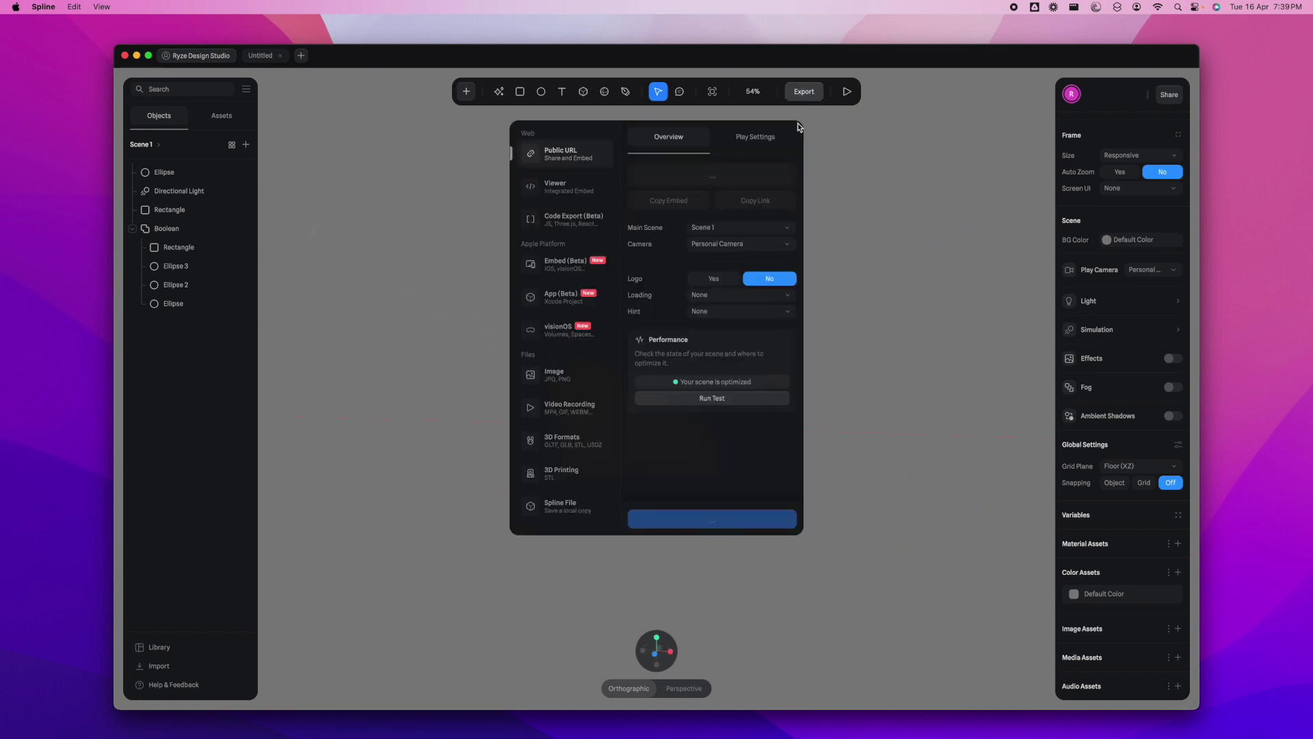
click(566, 380)
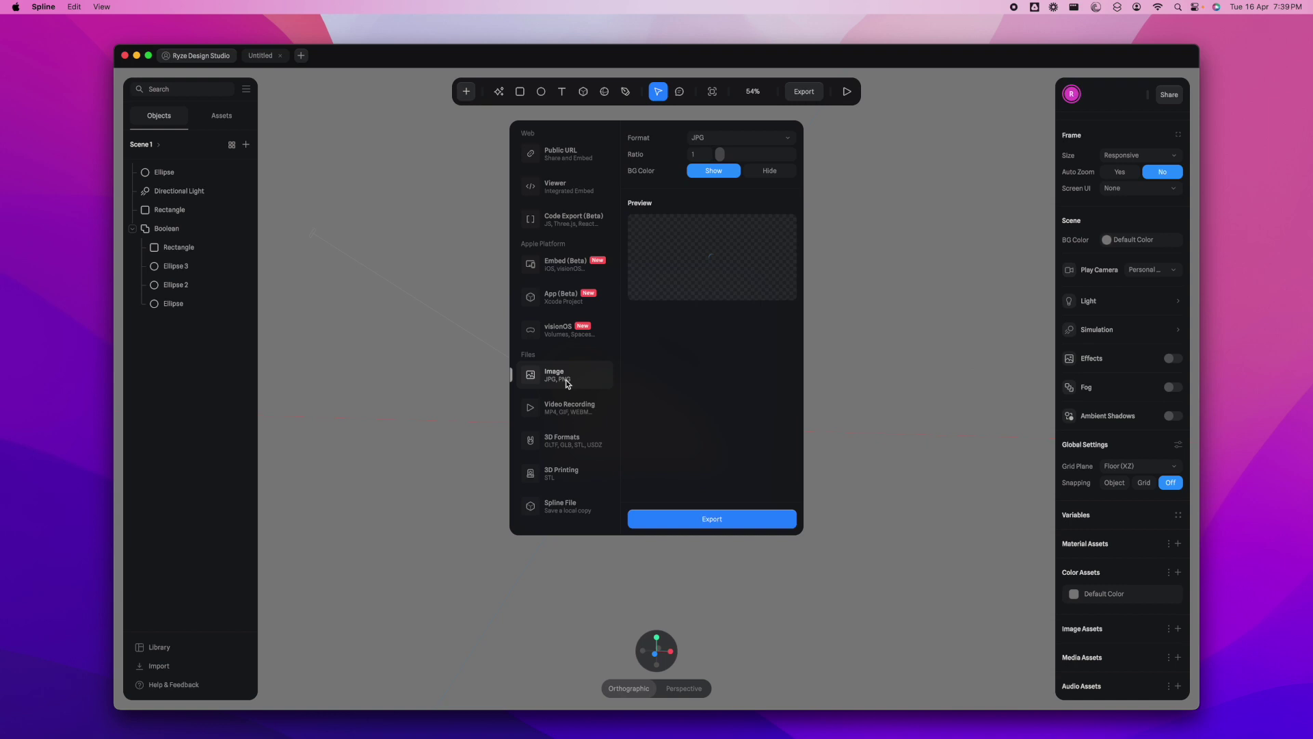
click(777, 179)
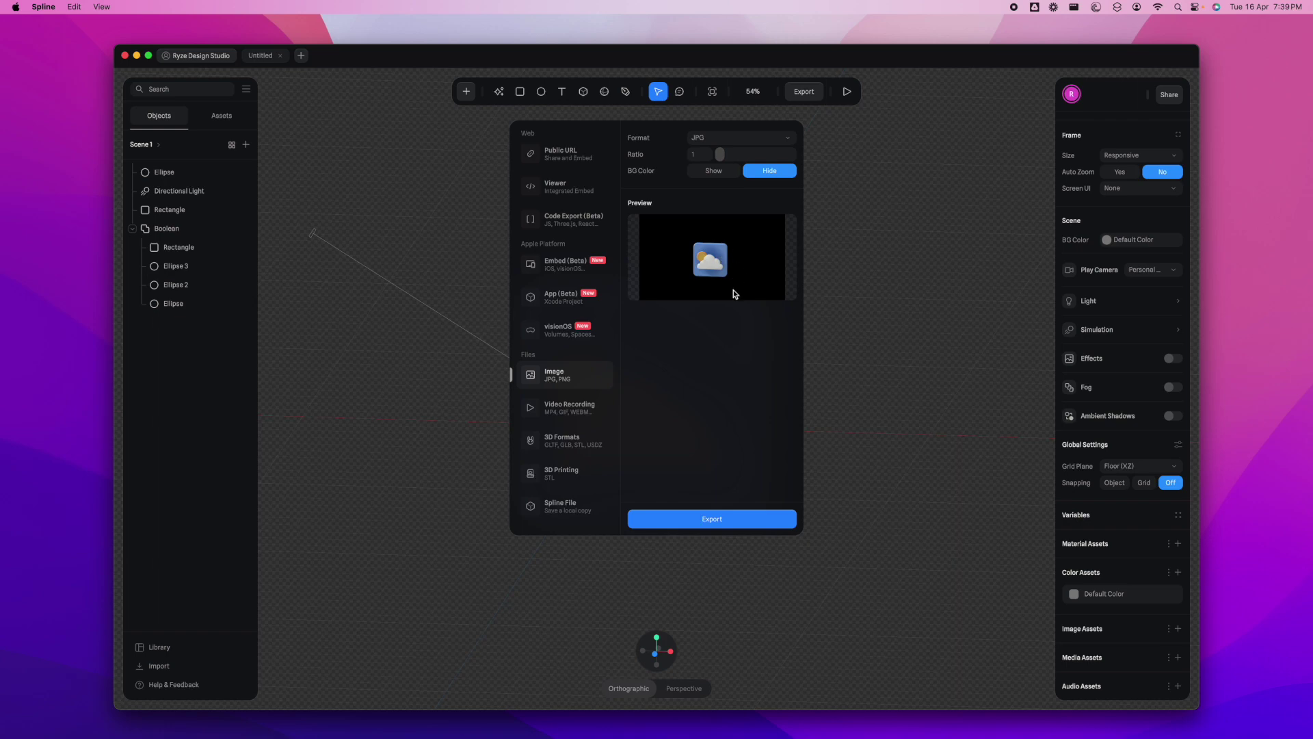
Export the image and save it in Downloads under the name Cloud
click(742, 526)
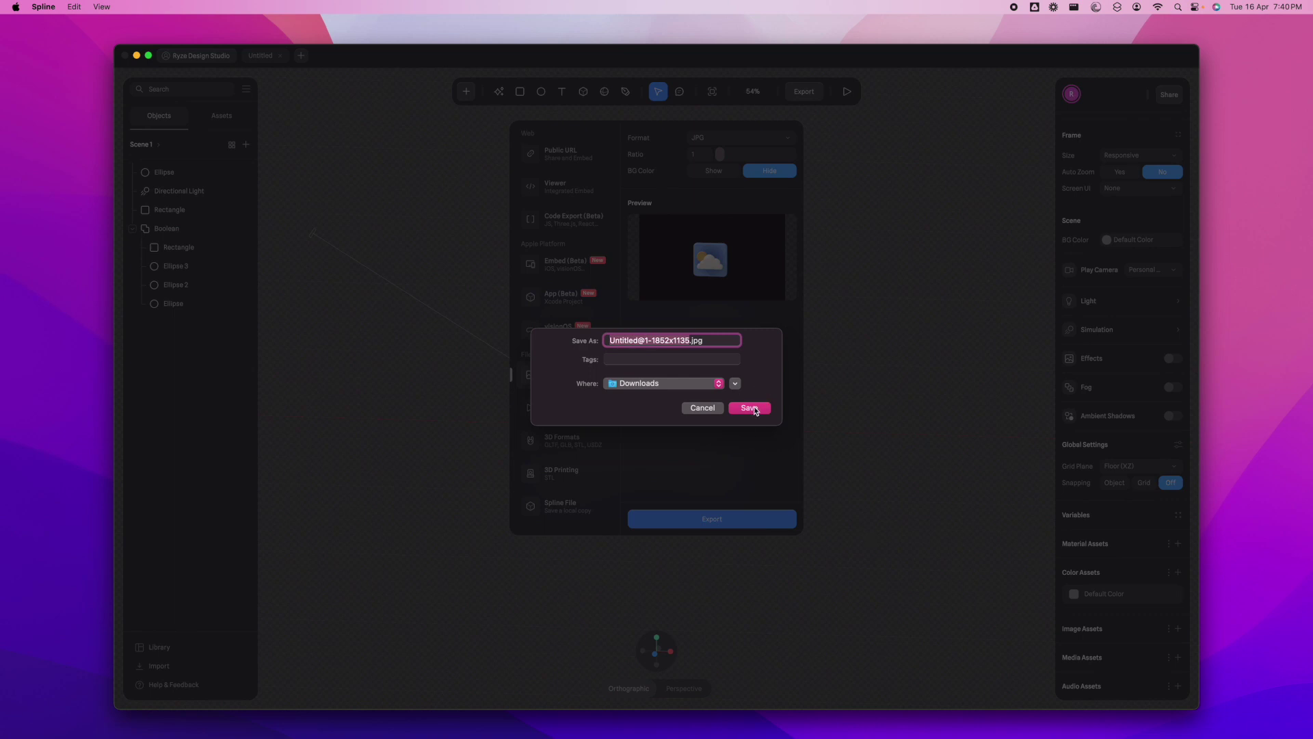
text(Cloud)
click(750, 408)
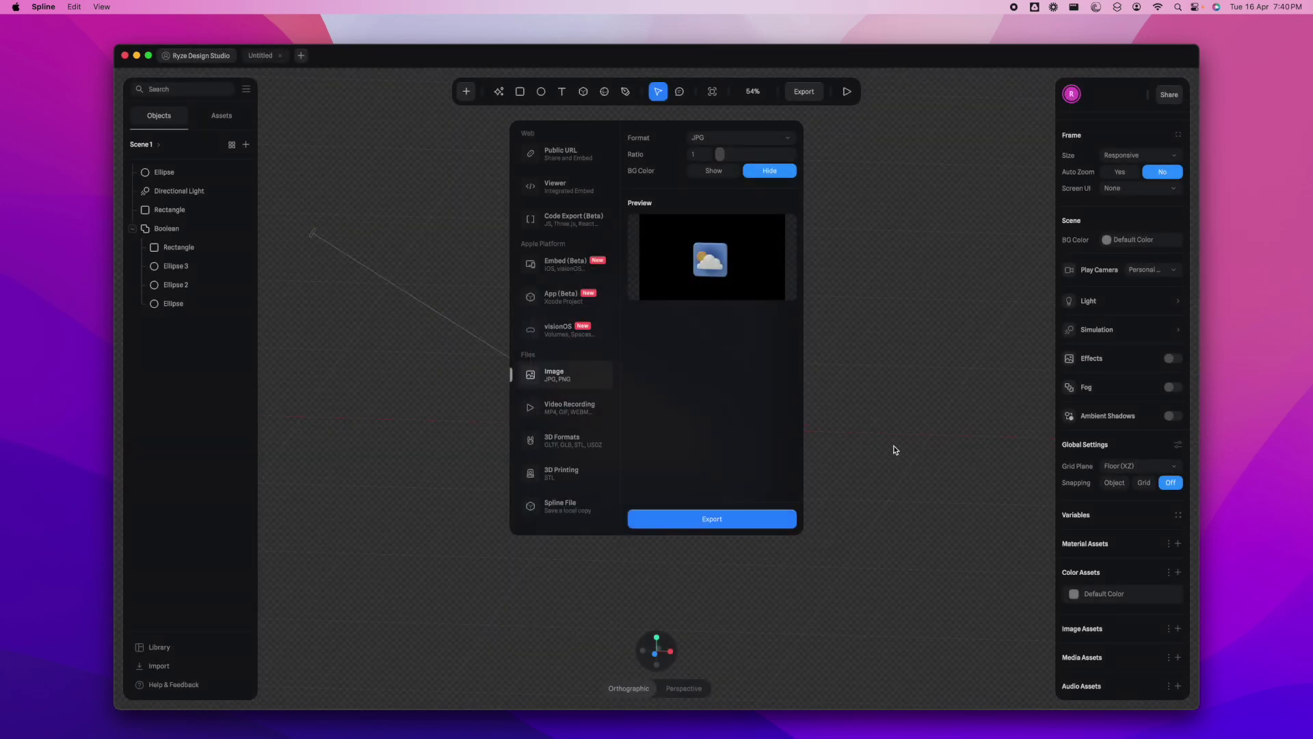